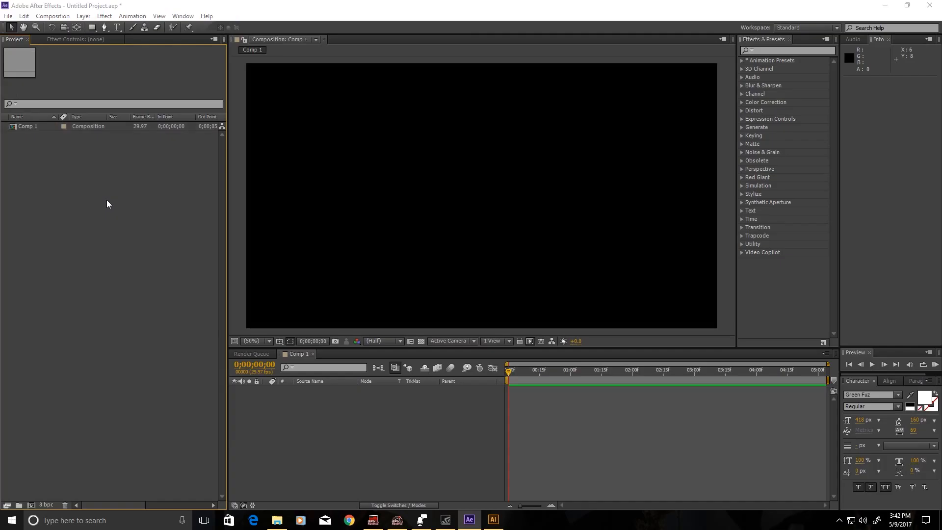
Import PATTERNS.ai from the Pictures > cartoons > AI folder into the project.
double_click(107, 199)
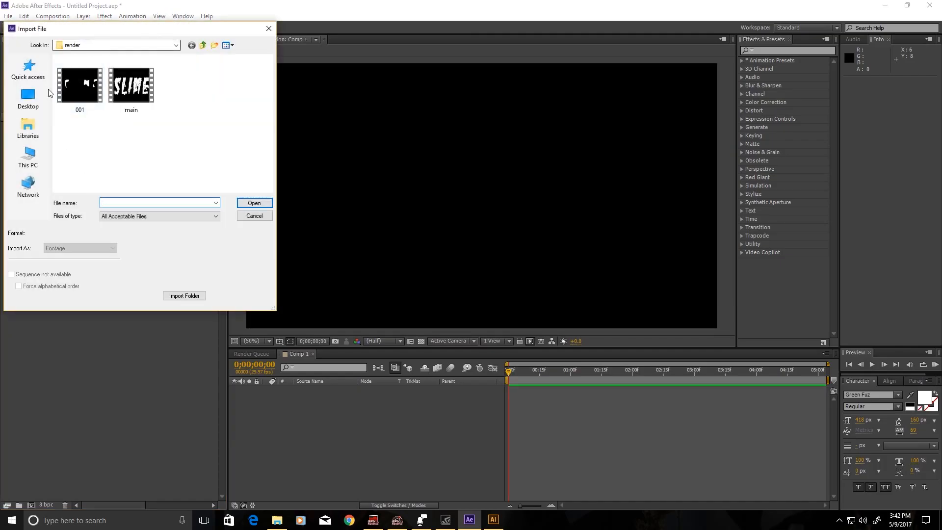
click(33, 140)
double_click(183, 92)
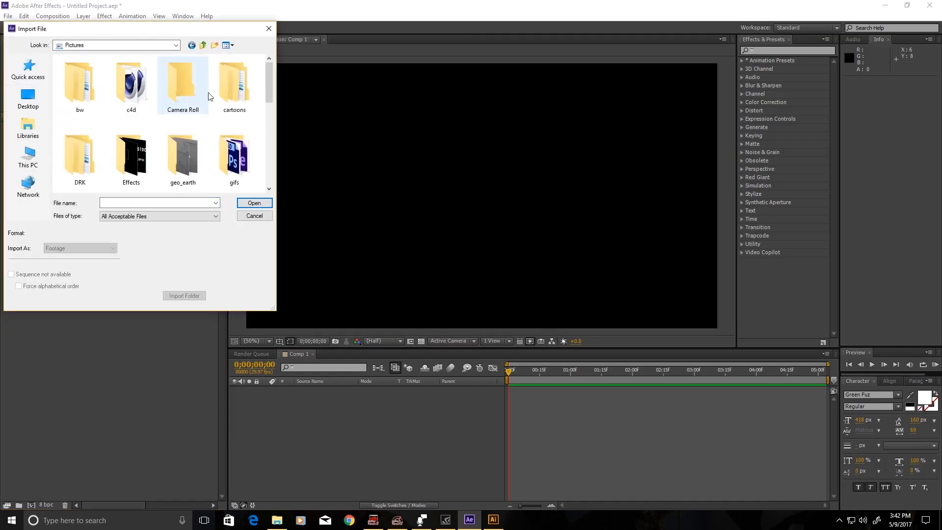
double_click(234, 89)
double_click(142, 98)
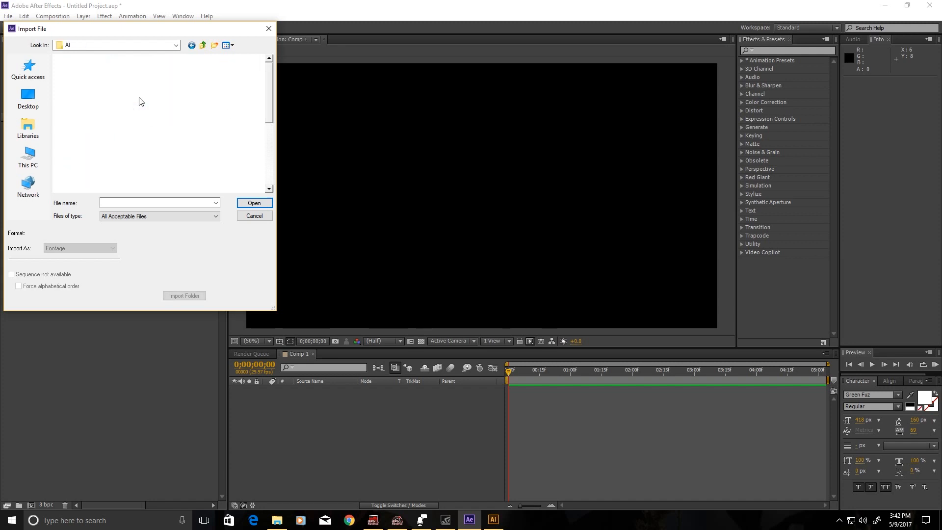
scroll(177, 153, down, 2)
click(80, 162)
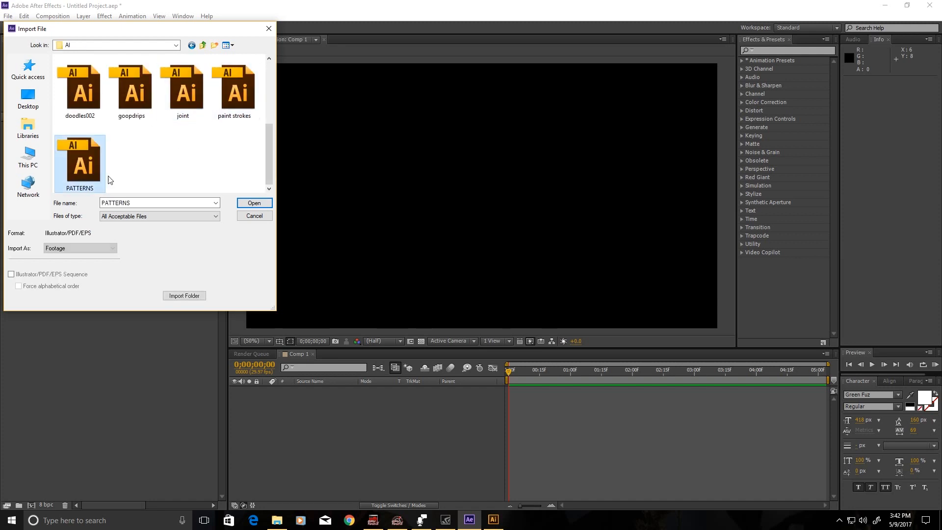
click(263, 205)
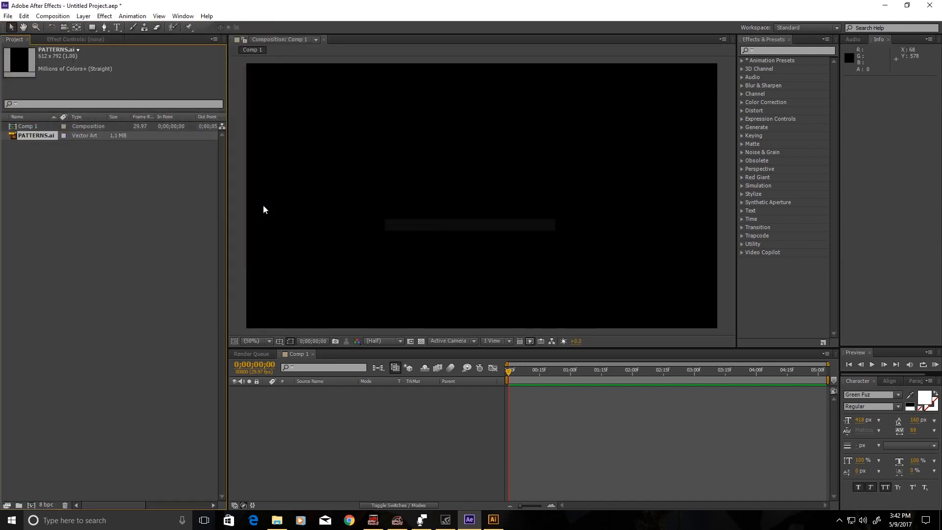
Create a new PATTERNS composition from PATTERNS.ai.
right_click(40, 136)
click(25, 135)
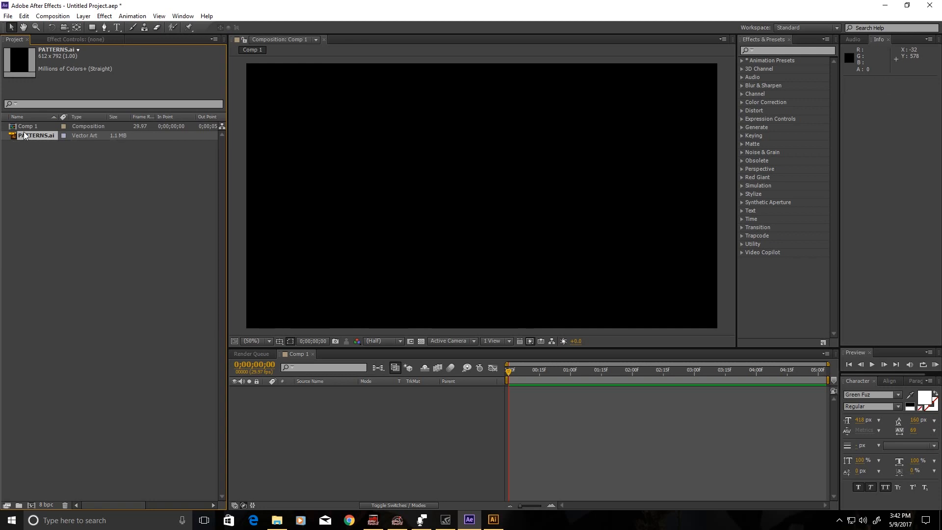
drag(29, 136, 33, 505)
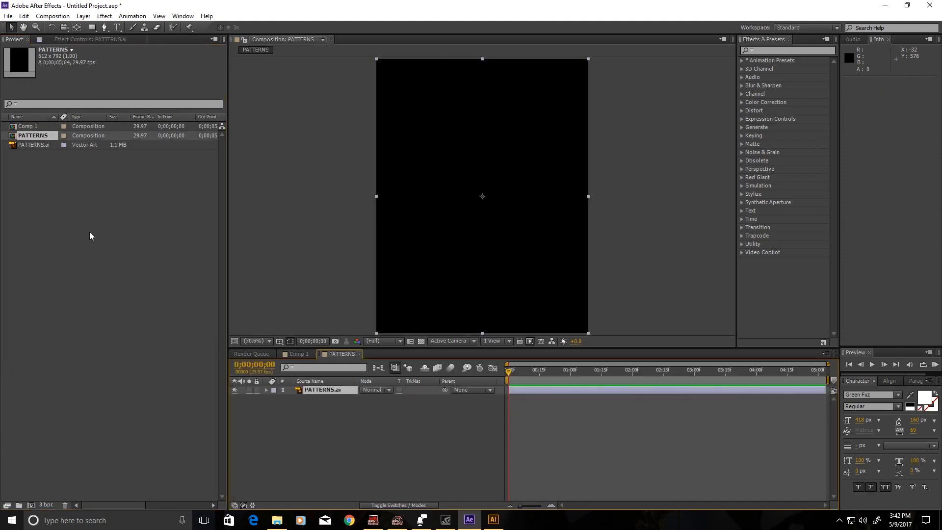
Show the transparency grid and convert PATTERNS.ai into a PATTERNS Outlines shape layer.
click(421, 341)
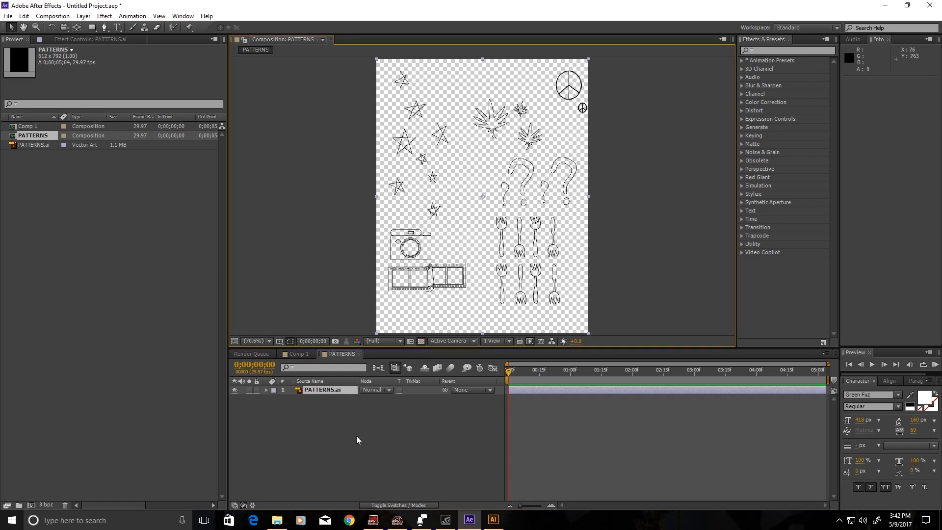
right_click(332, 391)
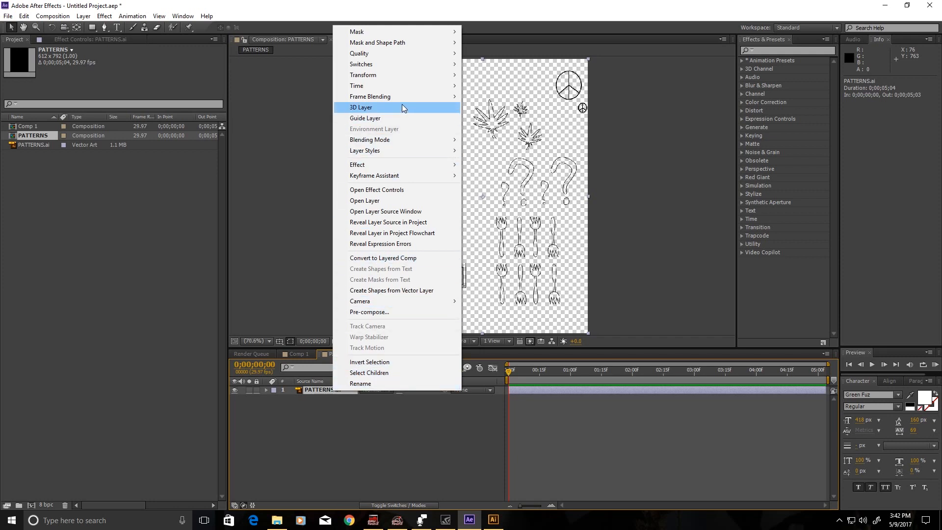
click(442, 292)
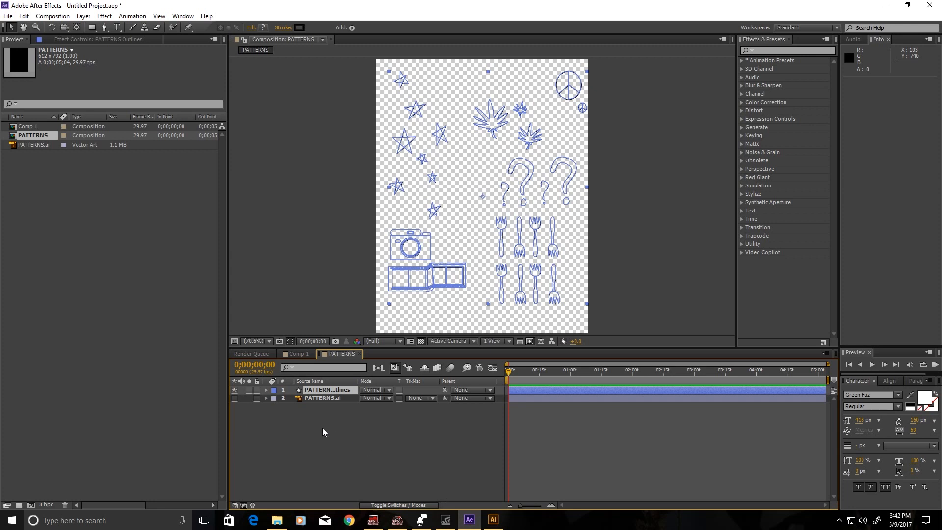
Expand the PATTERNS Outlines contents and check which shapes Groups 4, 6 and 8 are.
click(372, 446)
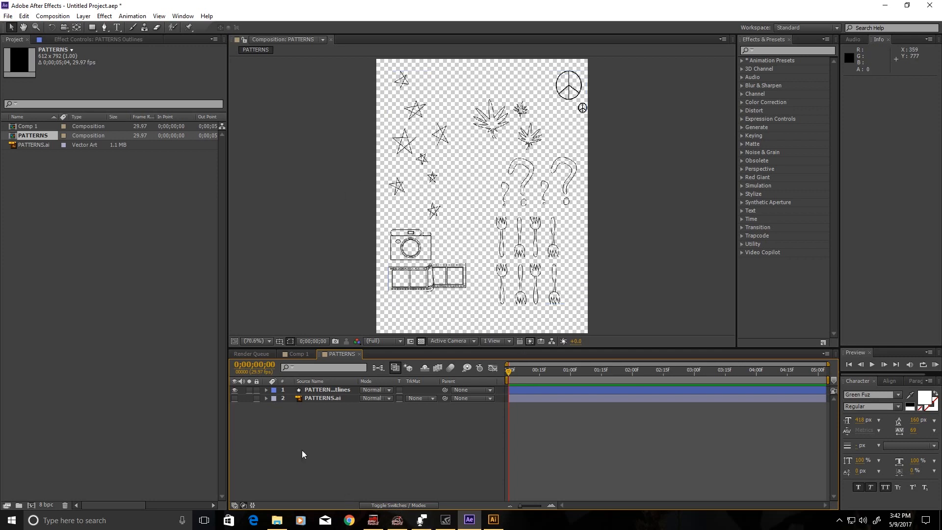
click(267, 390)
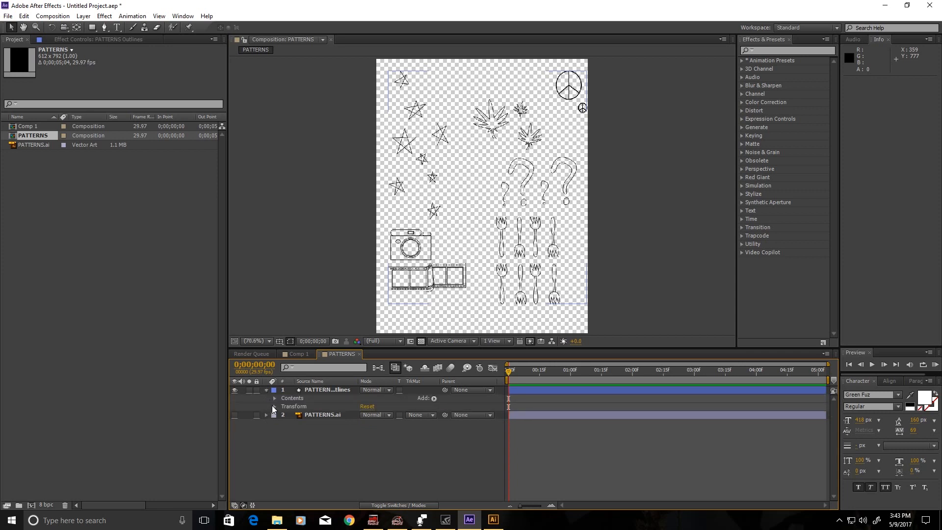
click(275, 398)
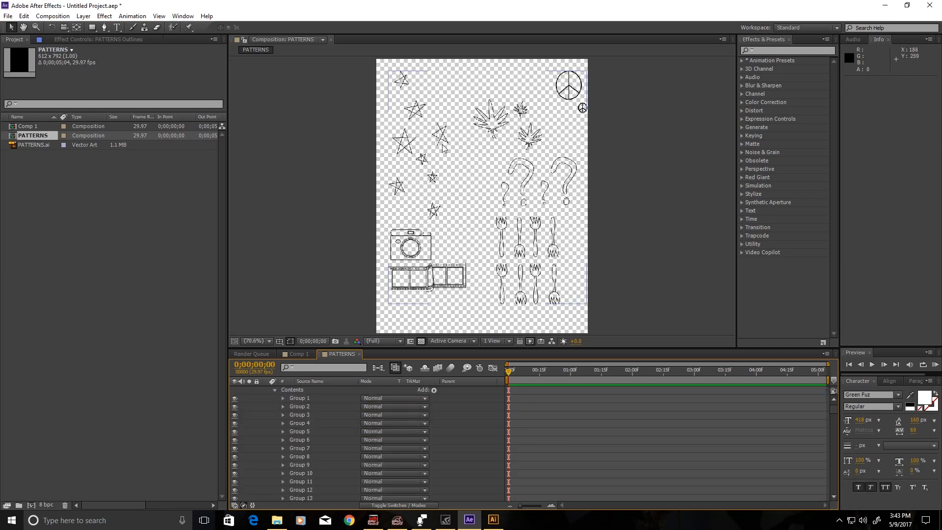
click(431, 178)
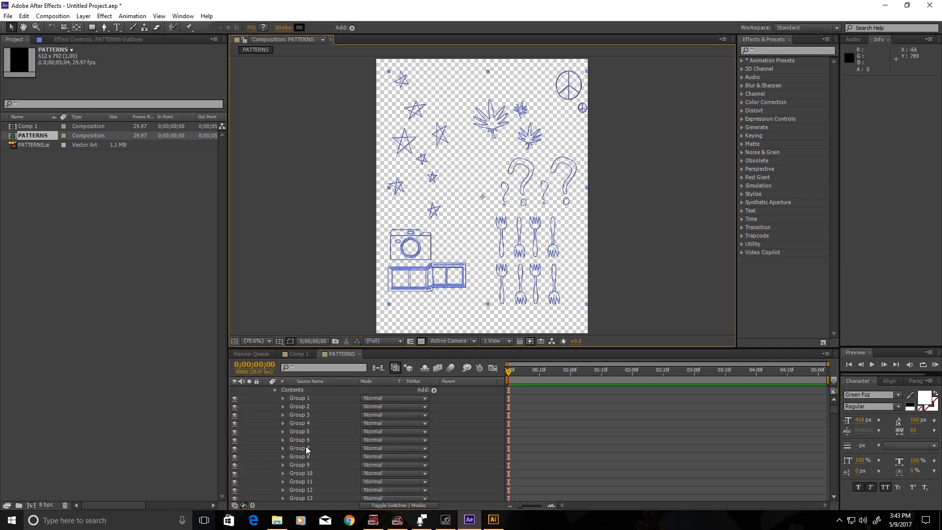
click(296, 424)
click(301, 441)
click(306, 458)
Check Groups 122, 123, 124 and 129 further down to locate the stars.
scroll(323, 446, down, 3)
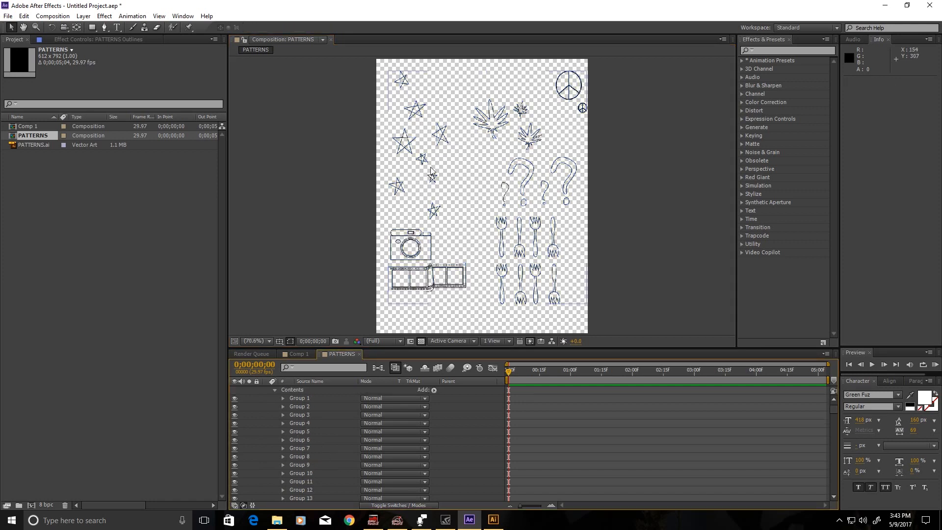
click(432, 172)
click(322, 448)
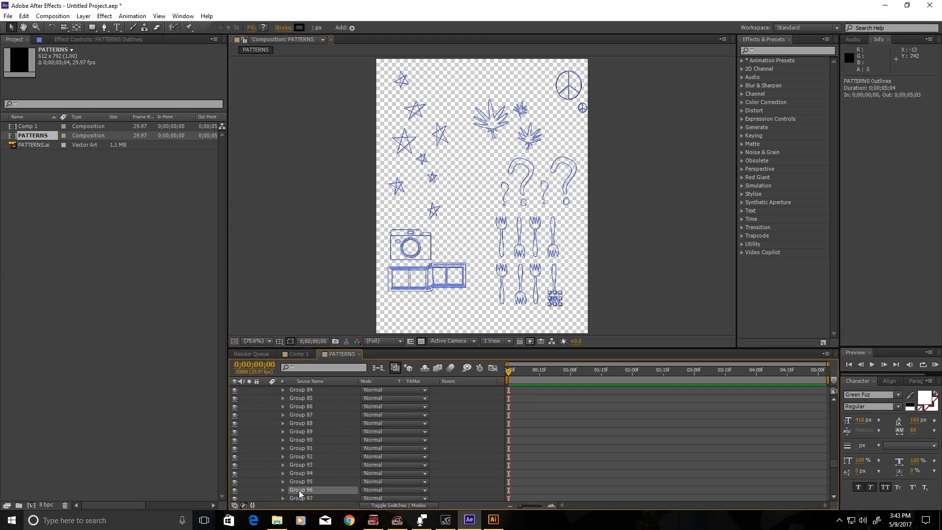
click(301, 482)
scroll(303, 479, down, 12)
click(308, 462)
click(307, 421)
click(307, 405)
Select star Groups 124–131 and return to Comp 1.
click(306, 413)
click(307, 421)
shift+click(310, 479)
click(299, 353)
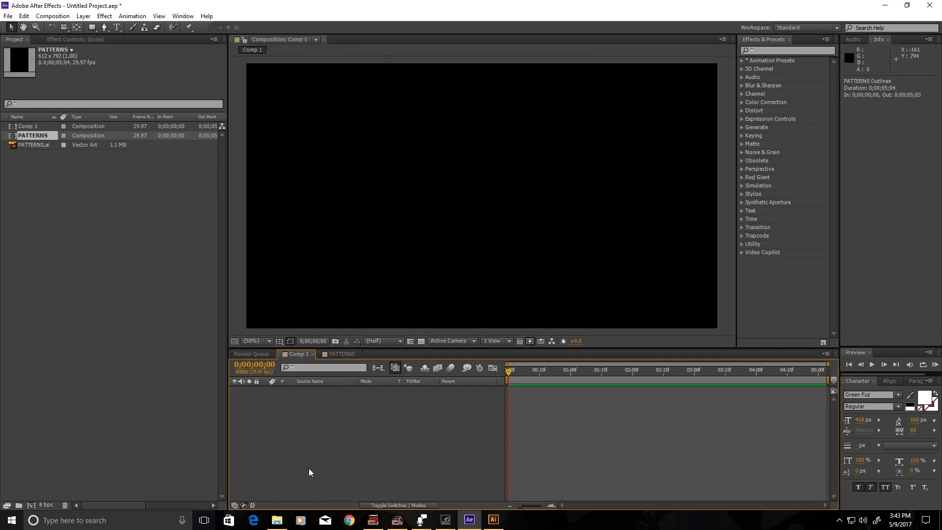
Add a new shape layer to Comp 1 and paste the star shapes into it.
right_click(324, 456)
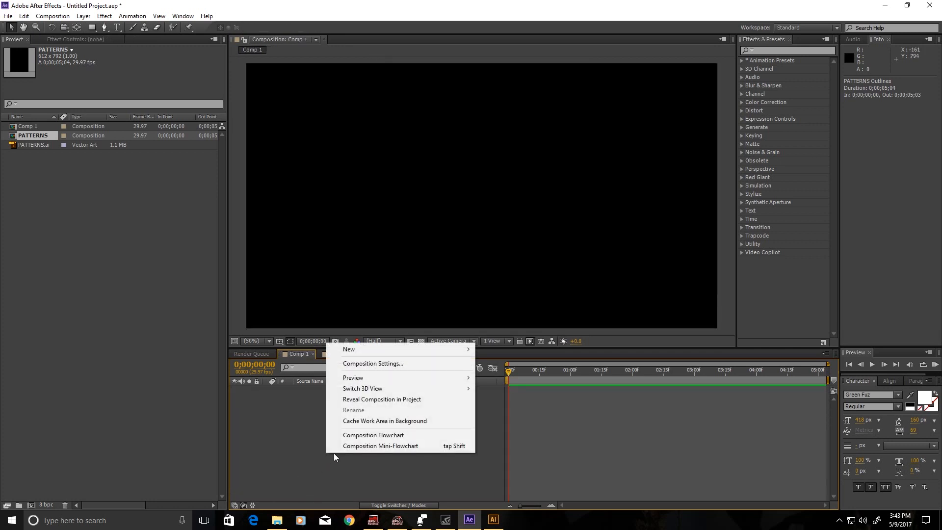
mouse_move(333, 349)
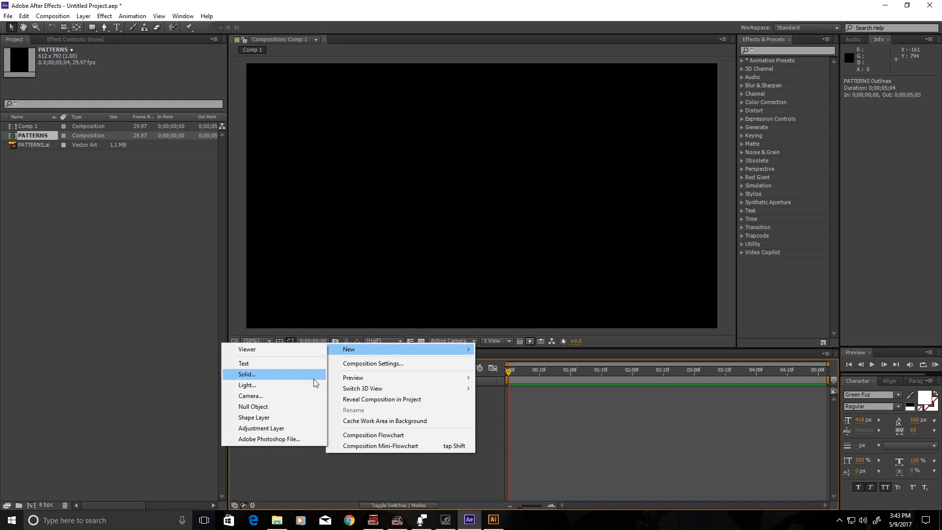
click(292, 416)
key(ctrl+v)
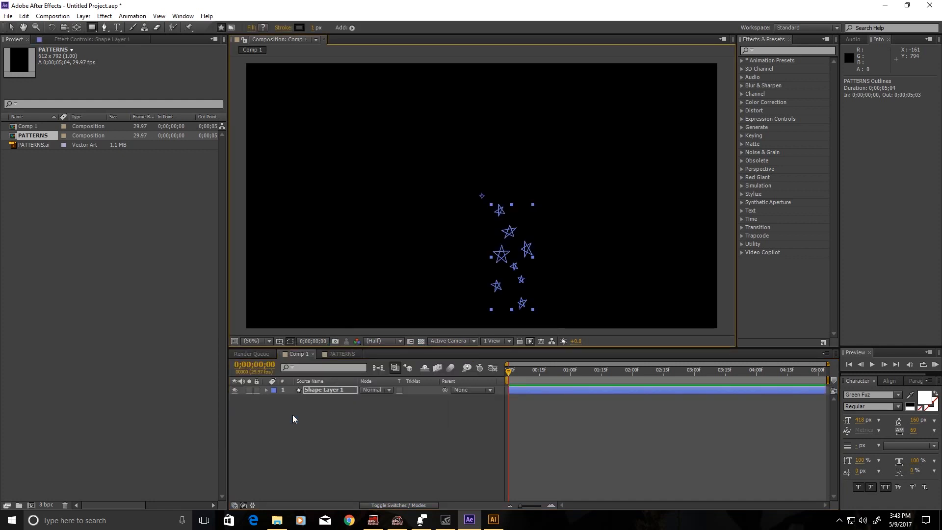
click(11, 27)
drag(493, 252, 466, 254)
key(ctrl+z)
Move the stars to the upper-left, recenter the anchor point, and show transparency.
click(327, 390)
drag(481, 296, 269, 161)
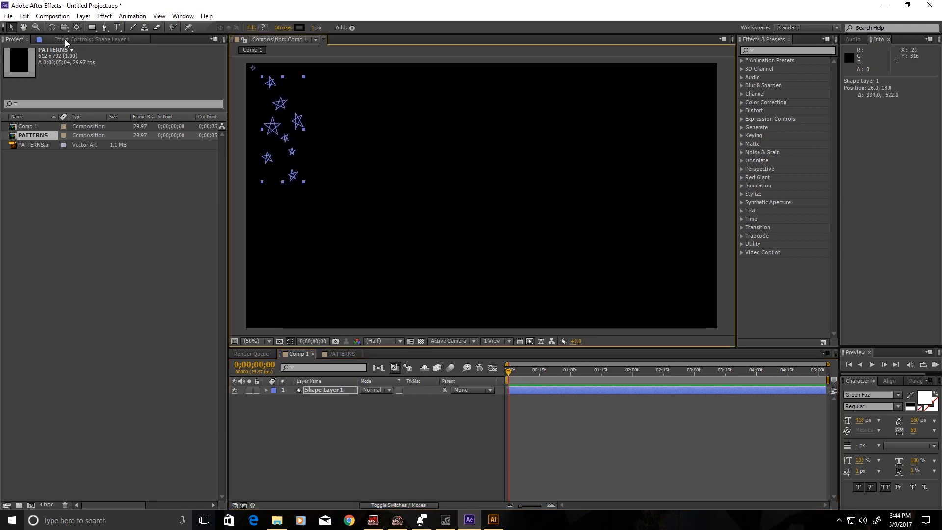
click(80, 27)
drag(252, 68, 281, 134)
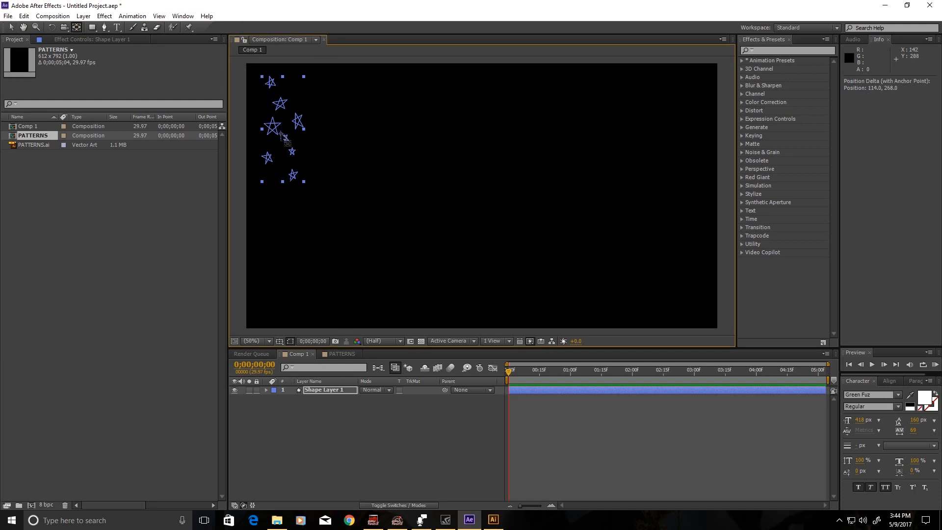
click(311, 459)
click(420, 341)
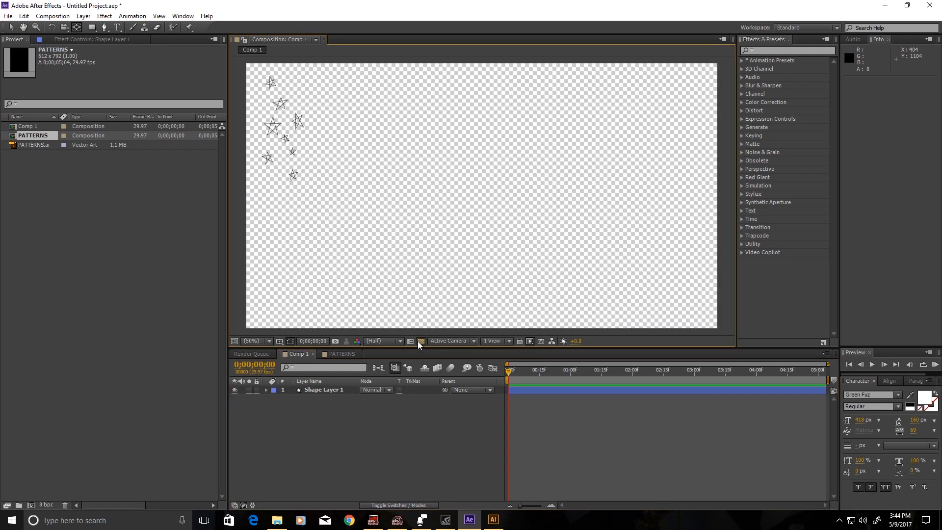
Add a Repeater to Shape Layer 1's stars.
click(346, 388)
click(266, 389)
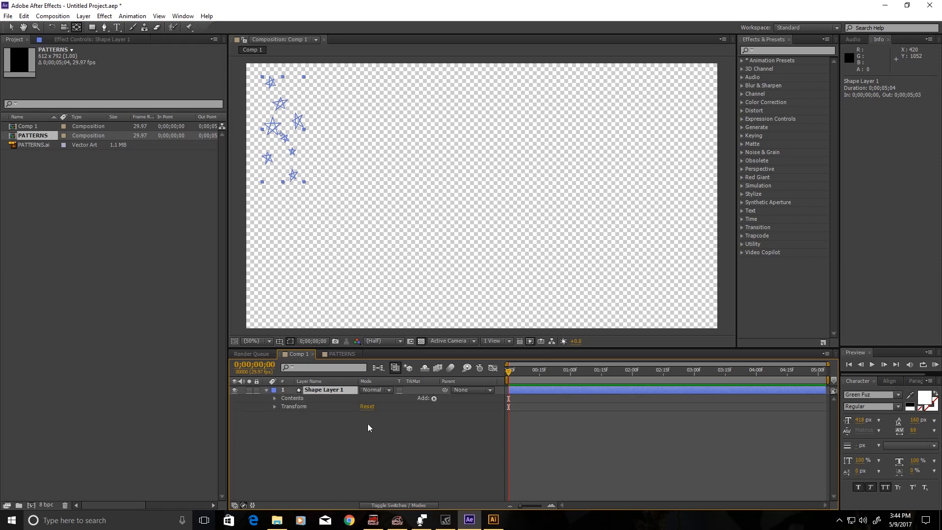
click(433, 398)
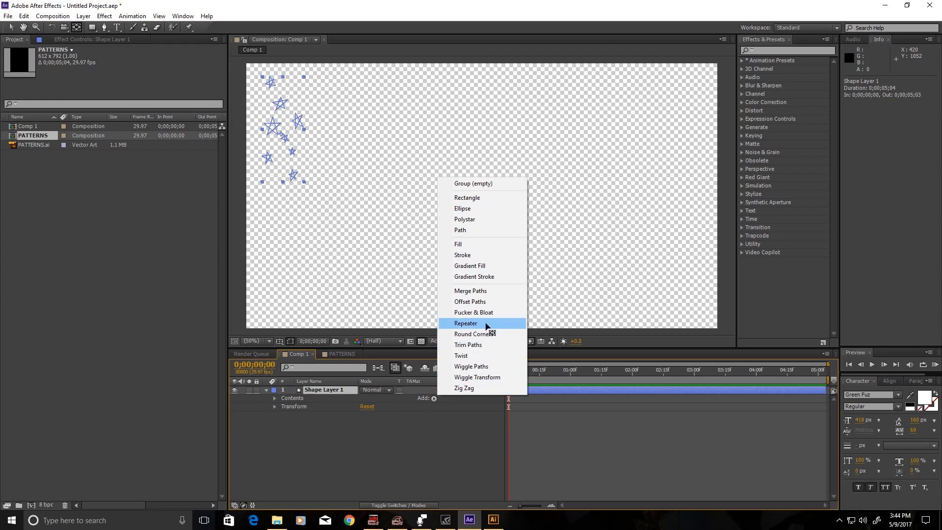
click(465, 323)
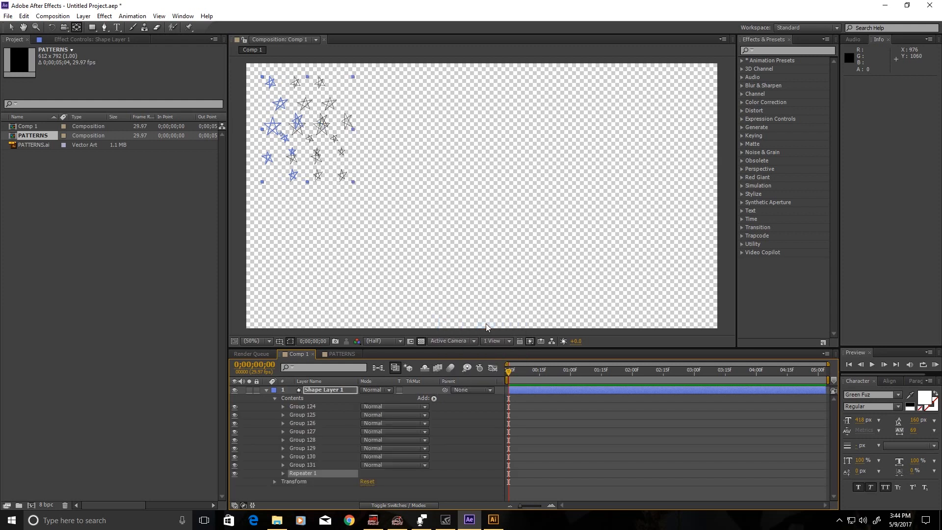
click(283, 472)
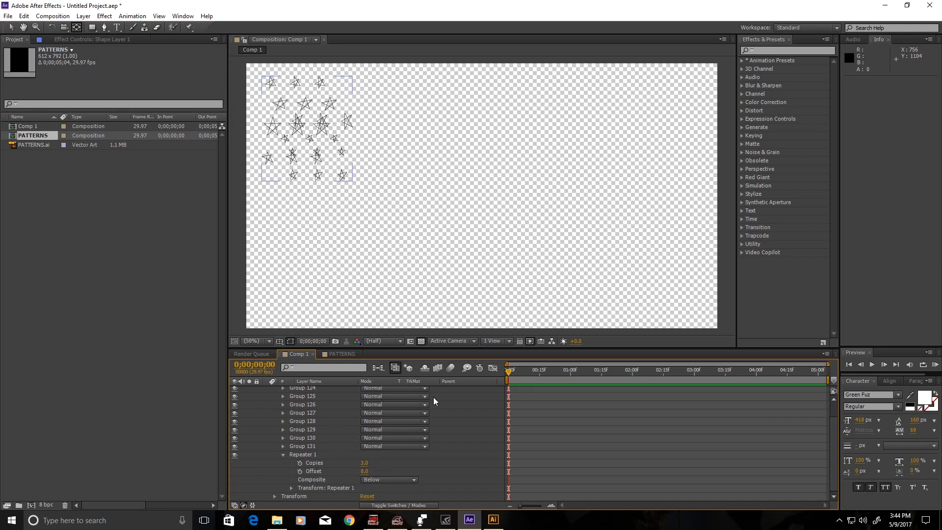
mouse_move(364, 471)
mouse_down()
mouse_move(388, 471)
mouse_move(364, 472)
mouse_up()
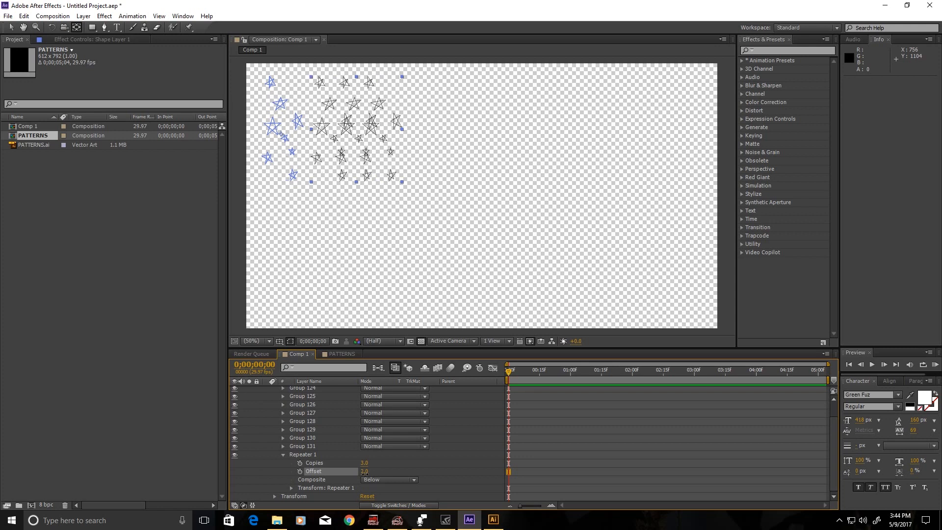
Set Repeater 1 to 14 copies, Position 184,0 and Offset 0, then collapse it.
click(291, 488)
scroll(313, 444, down, 2)
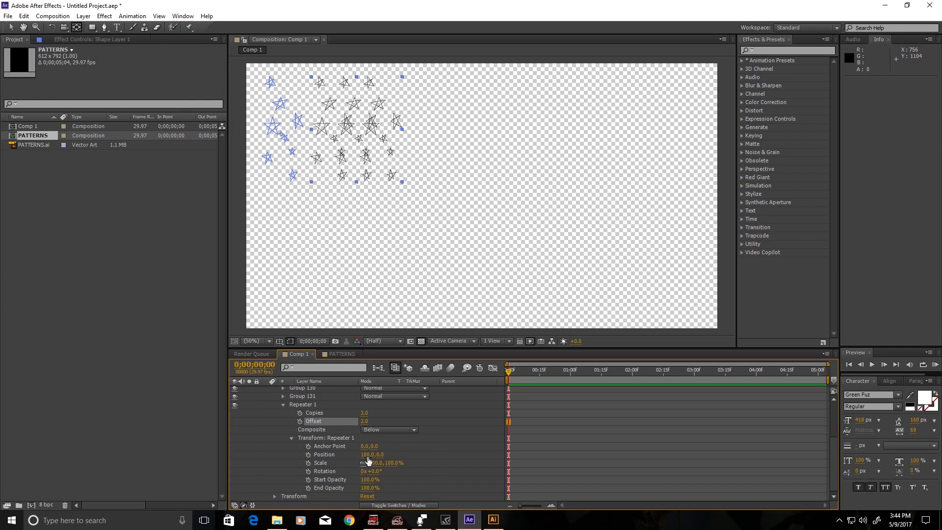
drag(369, 460, 401, 449)
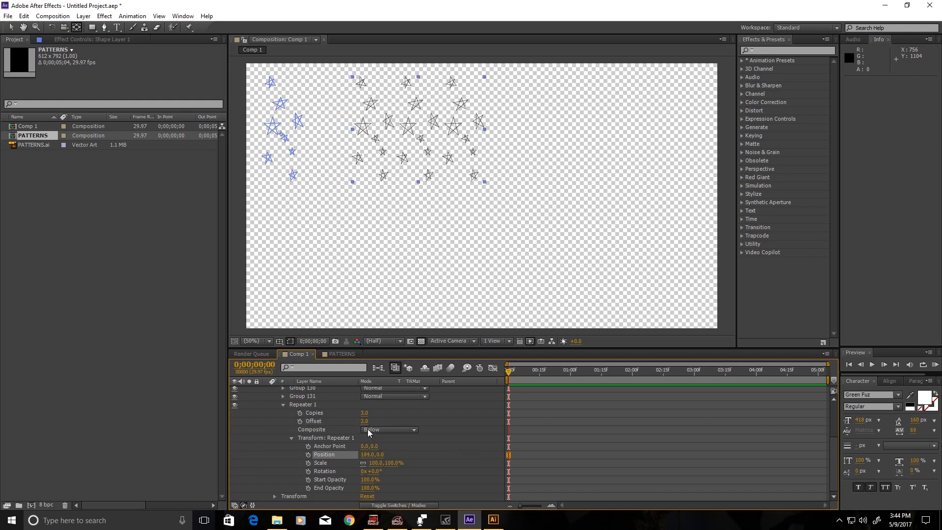
click(364, 421)
text(0)
key(Return)
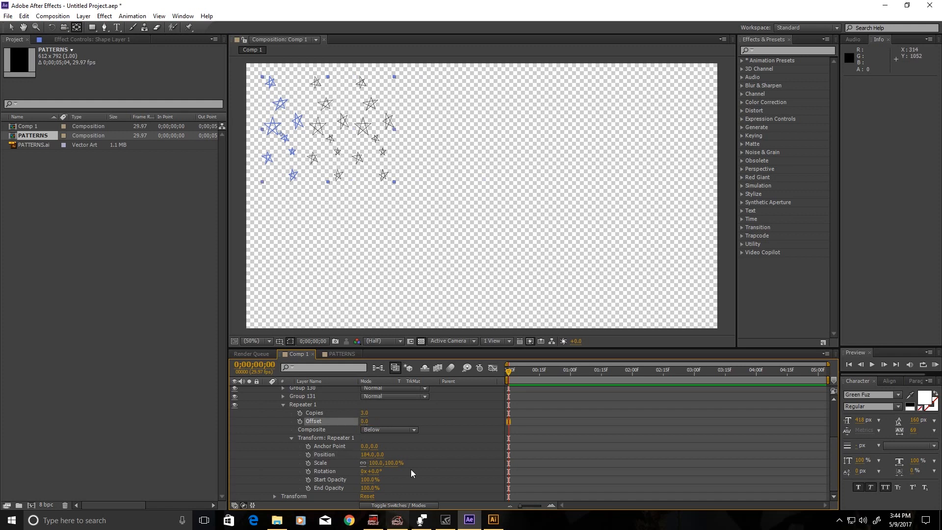
drag(364, 413, 369, 412)
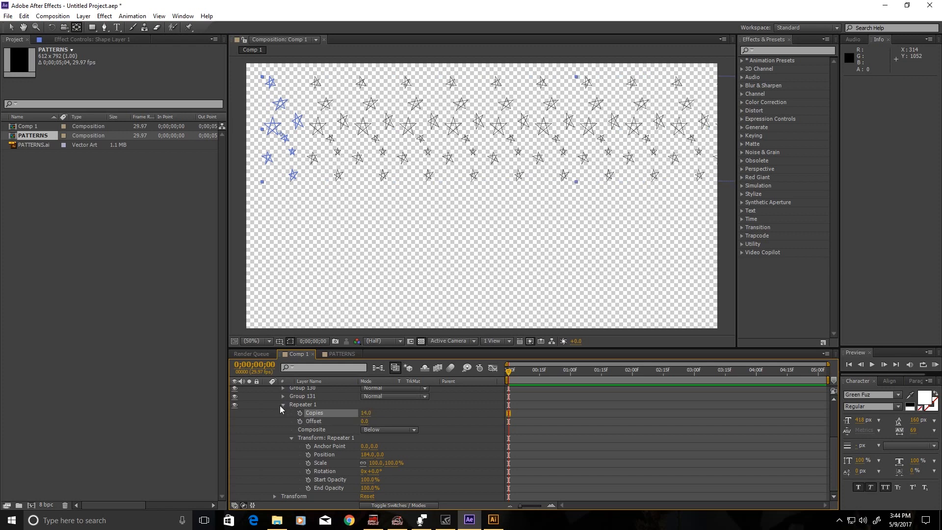
click(279, 403)
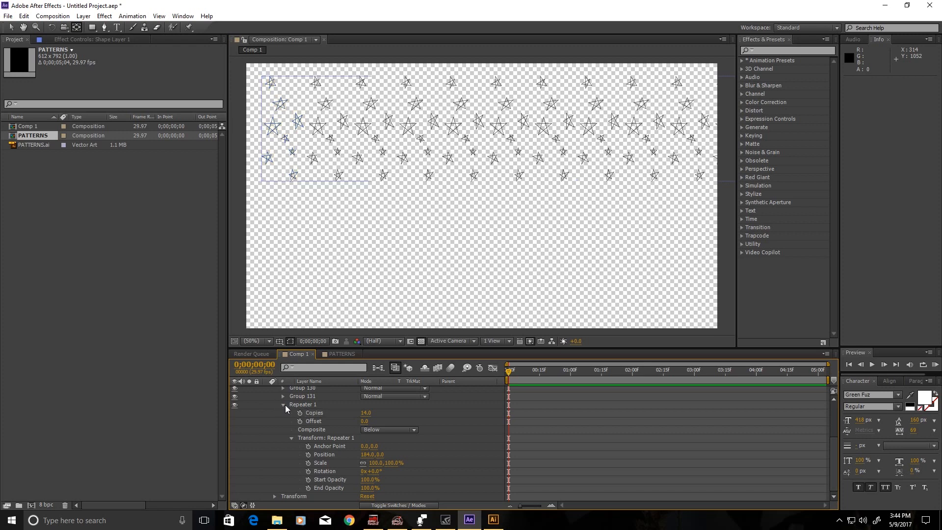
click(281, 404)
click(433, 399)
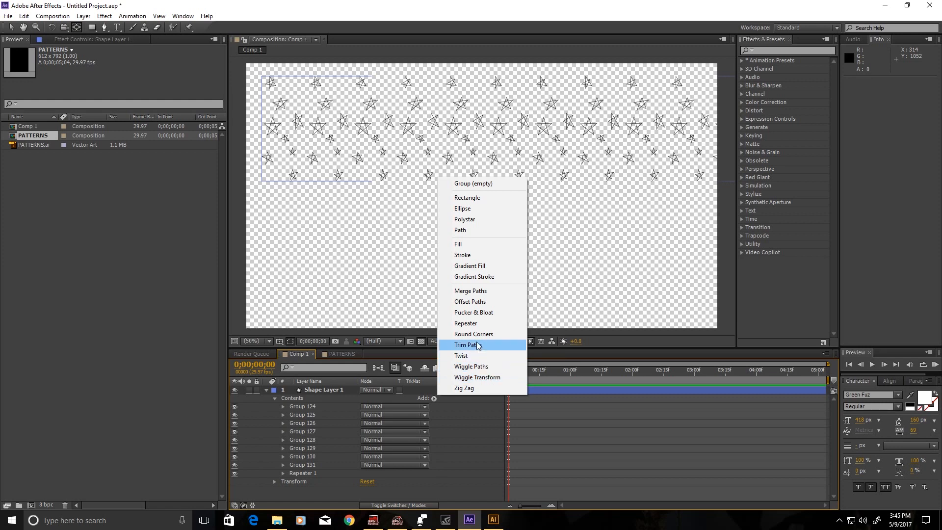
Add Repeater 2 with Position 0,405 so three star bands stack vertically.
click(476, 323)
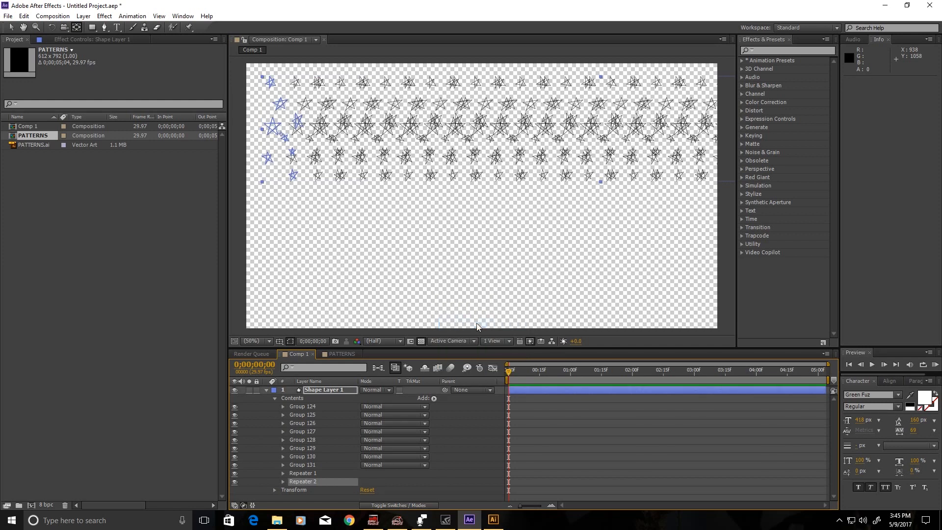
click(282, 481)
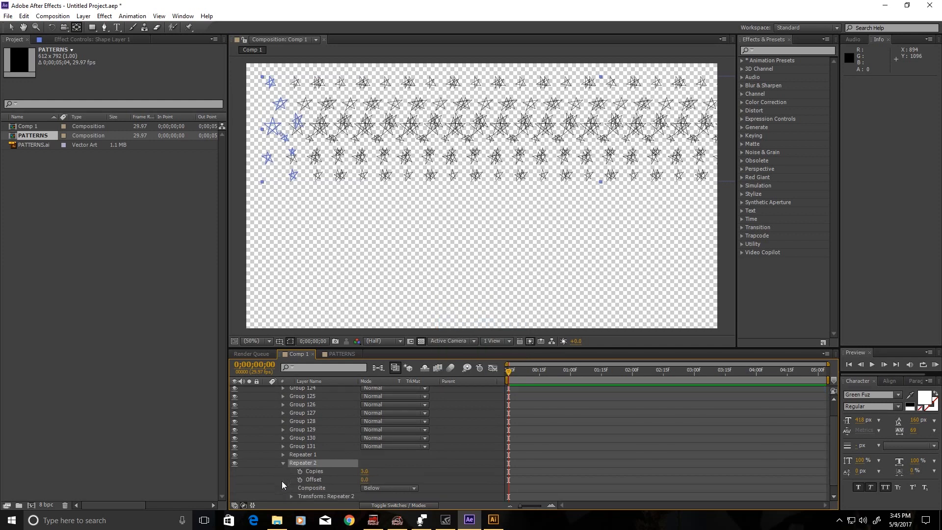
click(291, 488)
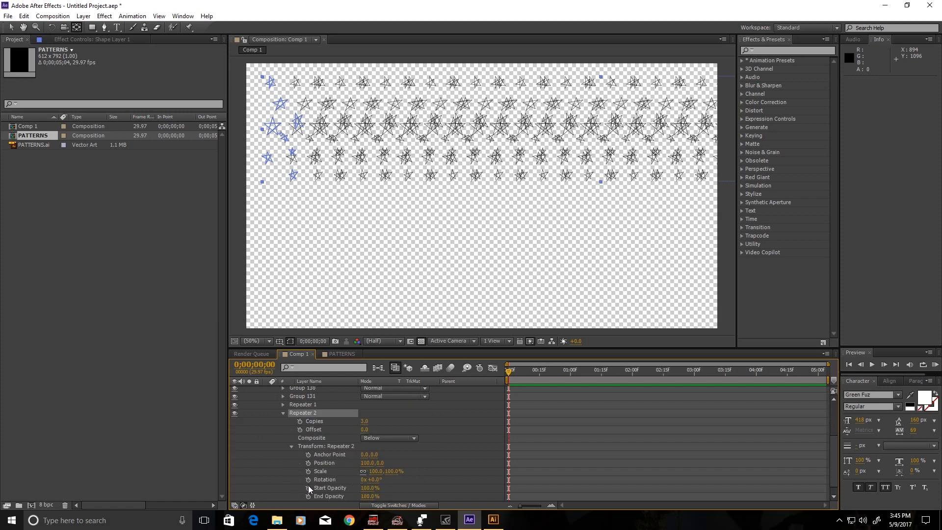
scroll(378, 490, down, 1)
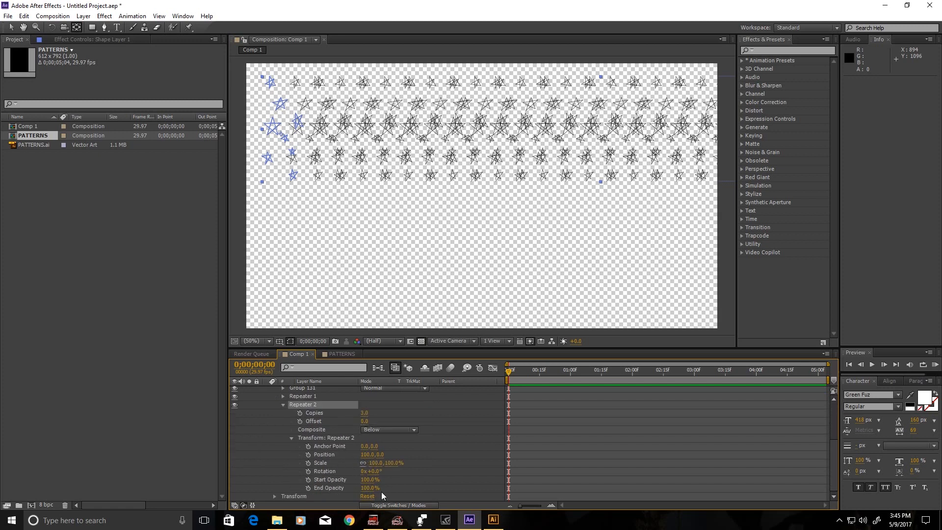
click(366, 456)
text(0)
key(Return)
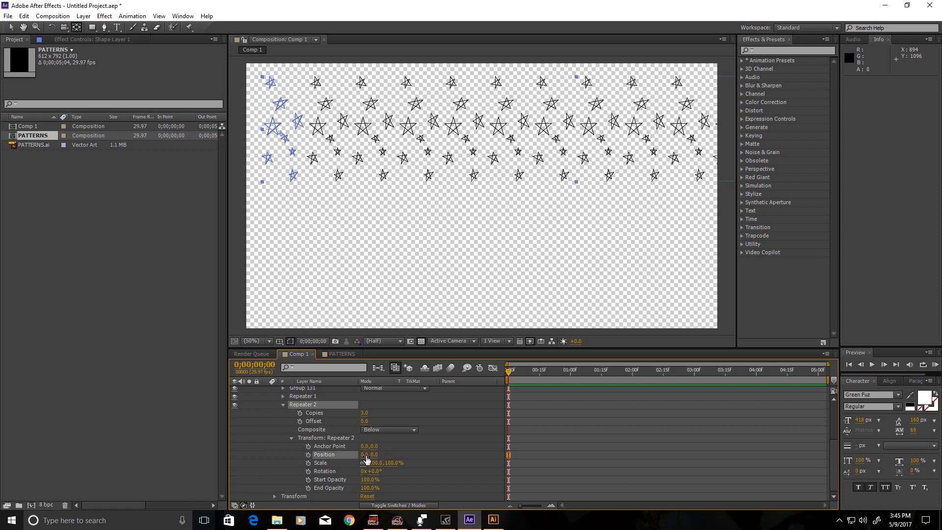
click(374, 454)
click(413, 456)
drag(373, 455, 648, 377)
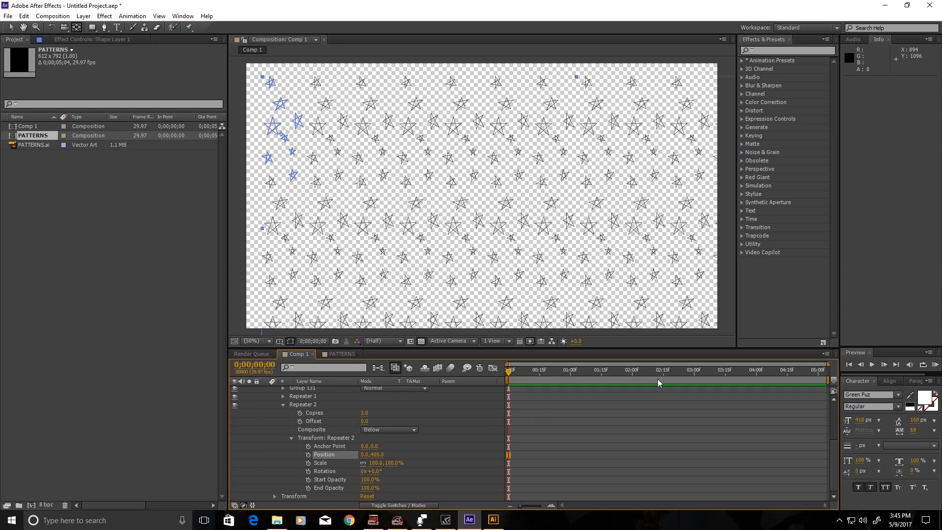
click(283, 405)
click(275, 397)
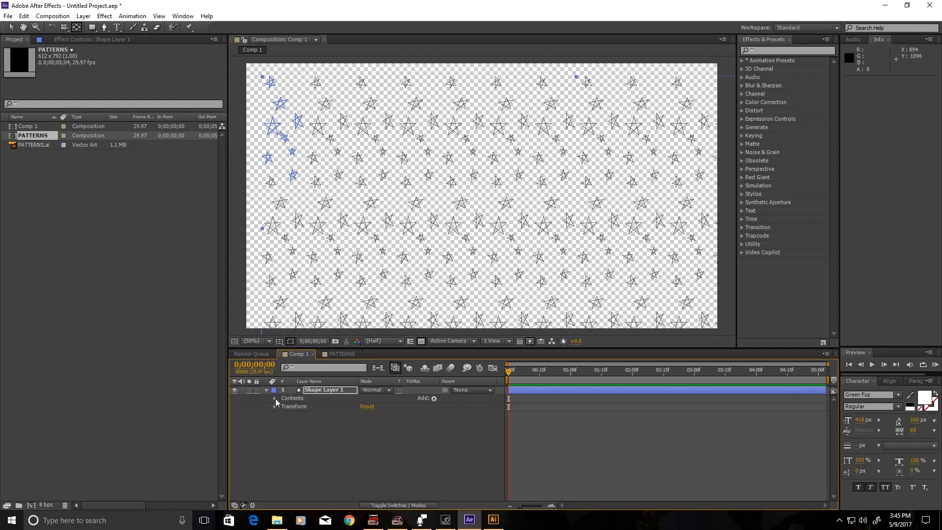
Drag Shape Layer 1 up-left to Position 48,136 and expand its Contents.
click(340, 394)
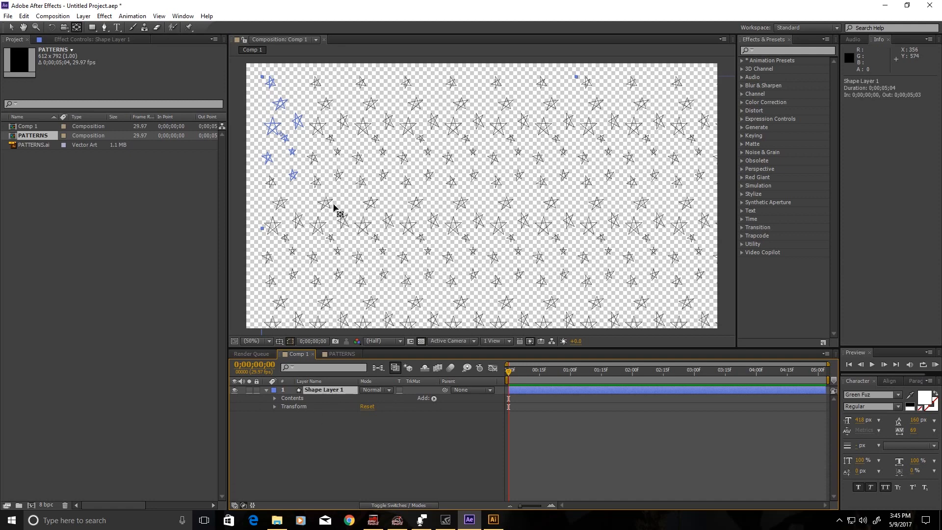
click(9, 31)
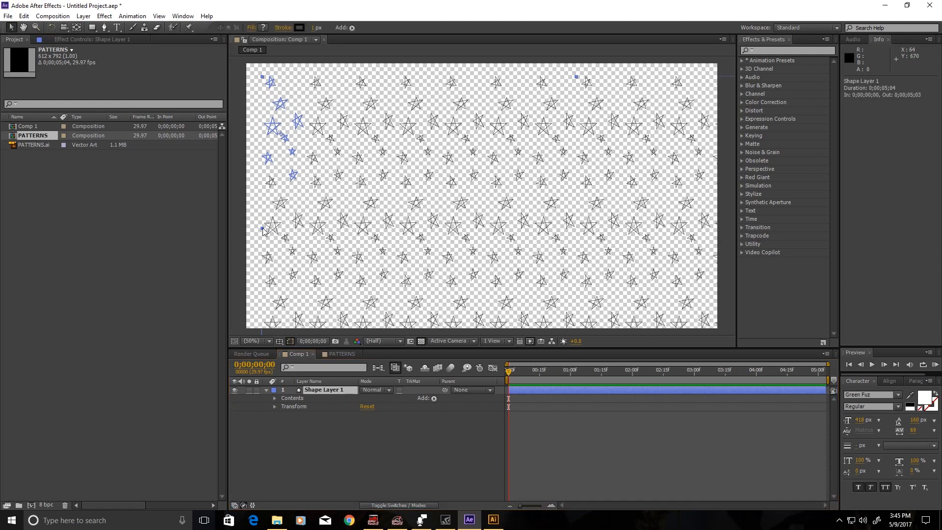
mouse_move(269, 220)
mouse_down()
mouse_move(246, 209)
mouse_move(248, 187)
mouse_up()
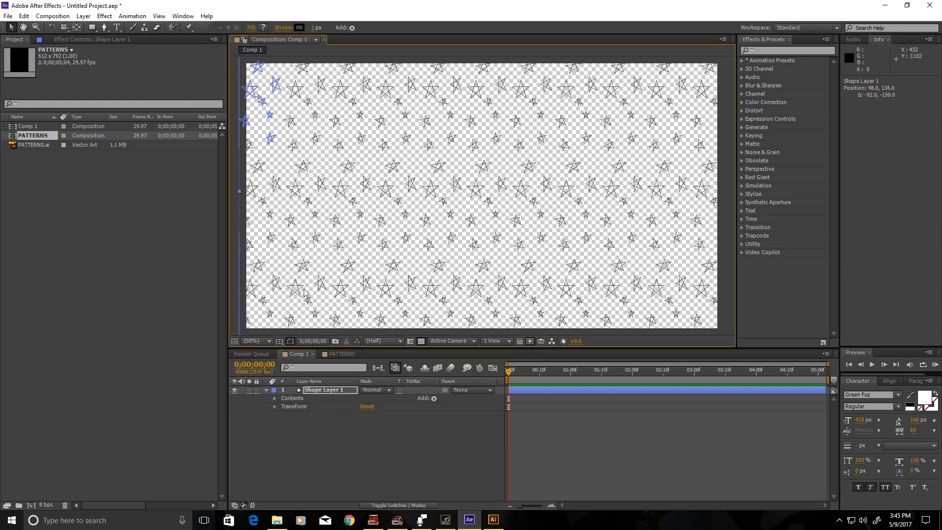
click(275, 398)
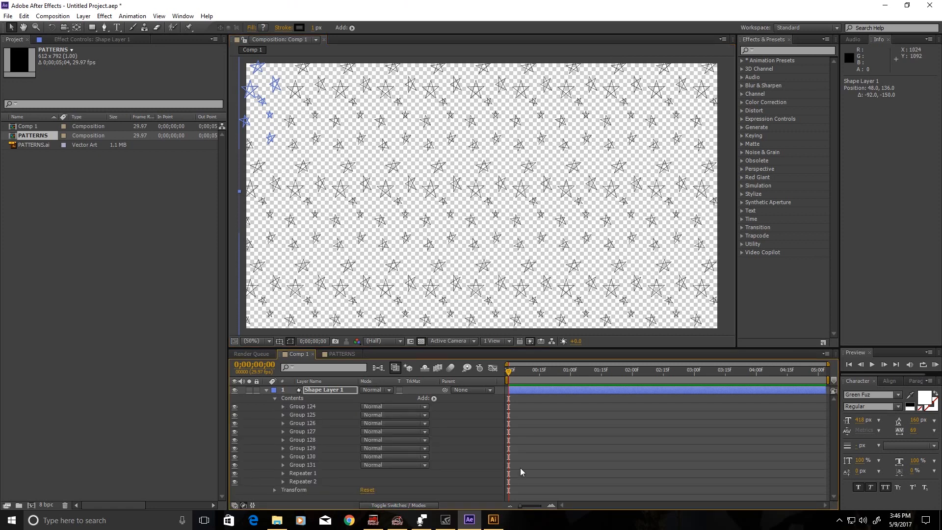
drag(512, 374, 506, 397)
Add Trim Paths to Shape Layer 1 and expand its settings.
click(276, 399)
click(276, 399)
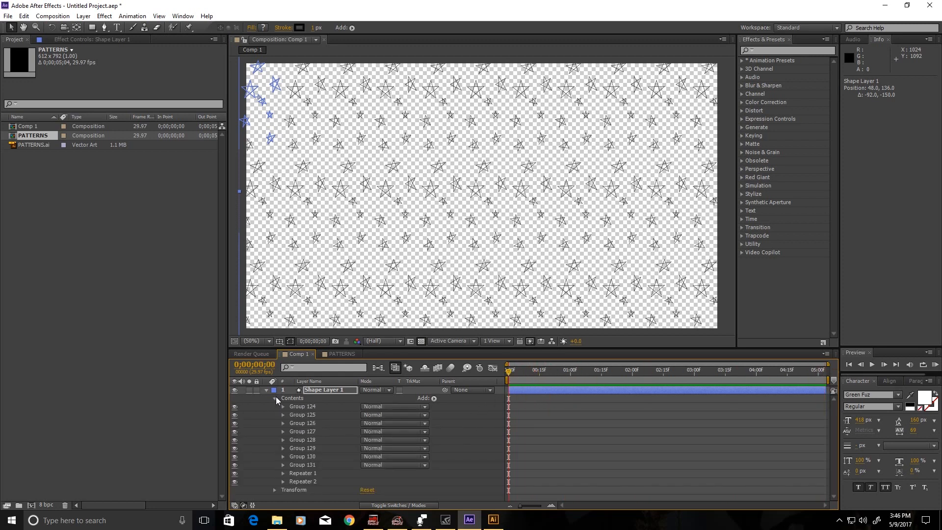
click(434, 398)
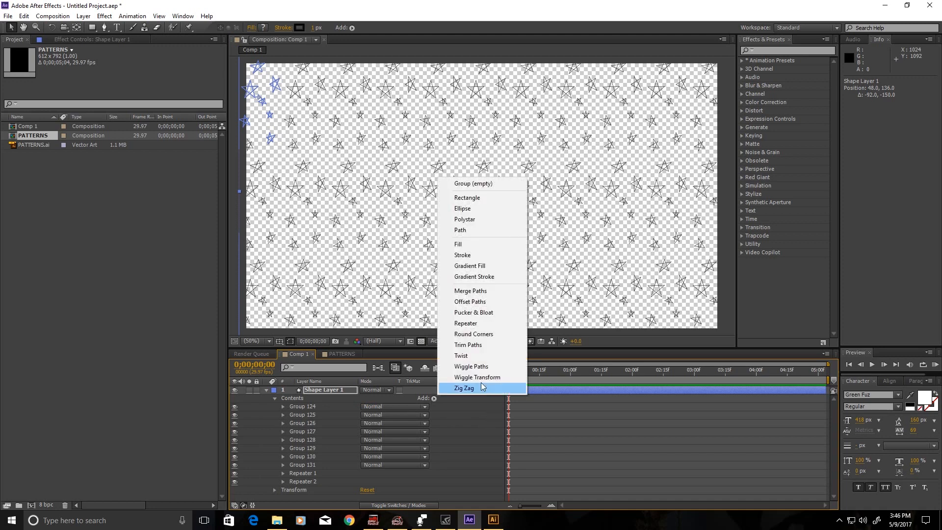
click(485, 345)
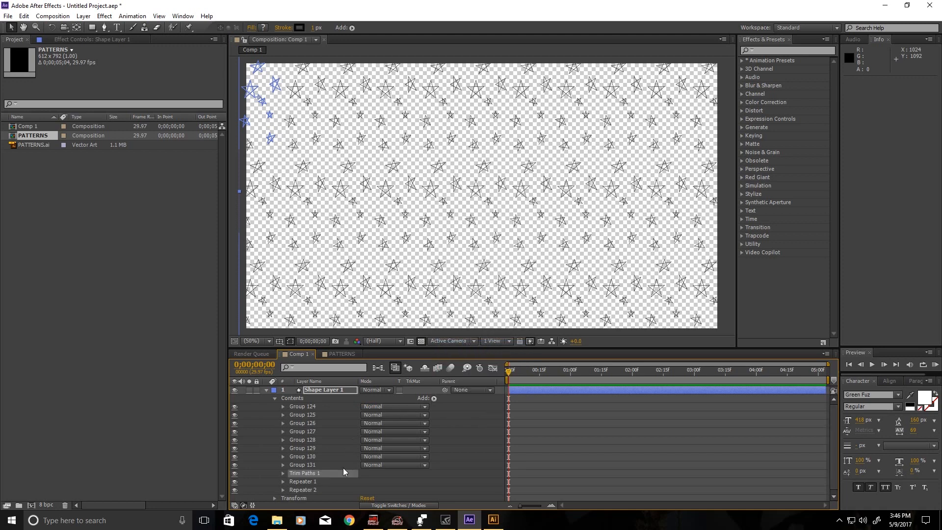
scroll(336, 486, down, 1)
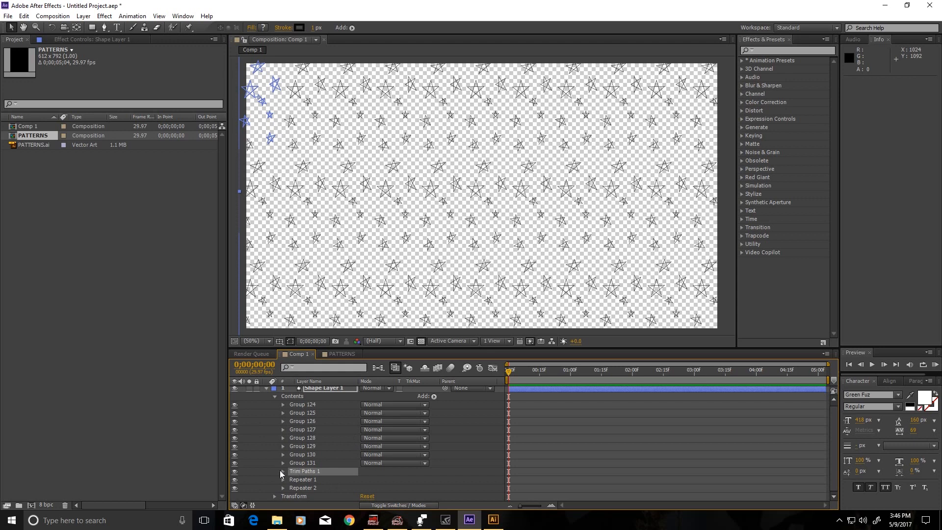
click(282, 472)
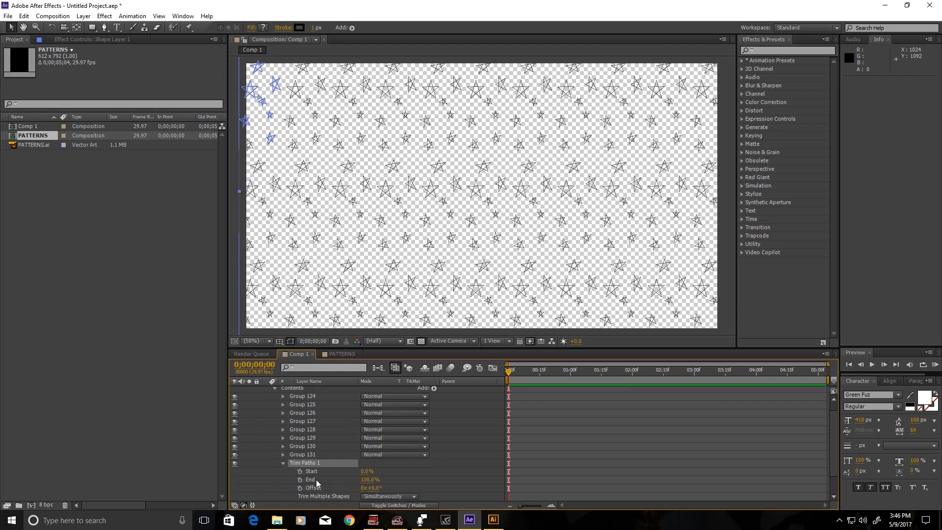
Keyframe Trim Paths End from 0% at frame 0 to 100% near 1 second.
click(300, 480)
drag(509, 479, 566, 487)
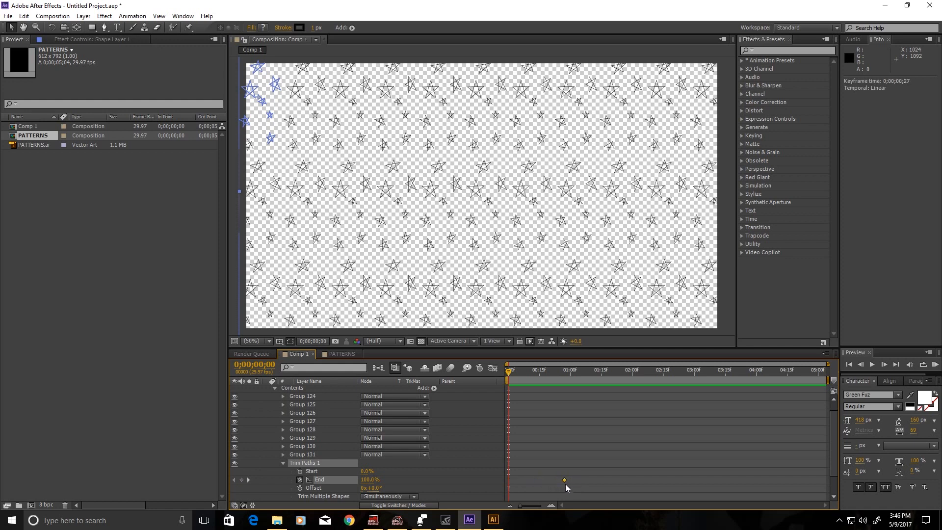
click(371, 480)
text(0)
key(Return)
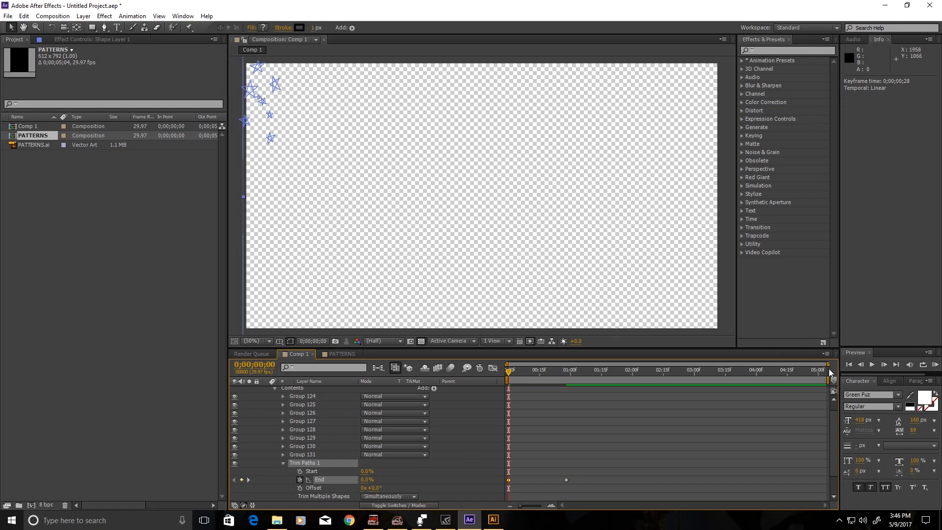
Shorten the work area to about 1.5 seconds, preview, and Easy Ease the End keyframes.
drag(828, 378, 601, 378)
click(935, 365)
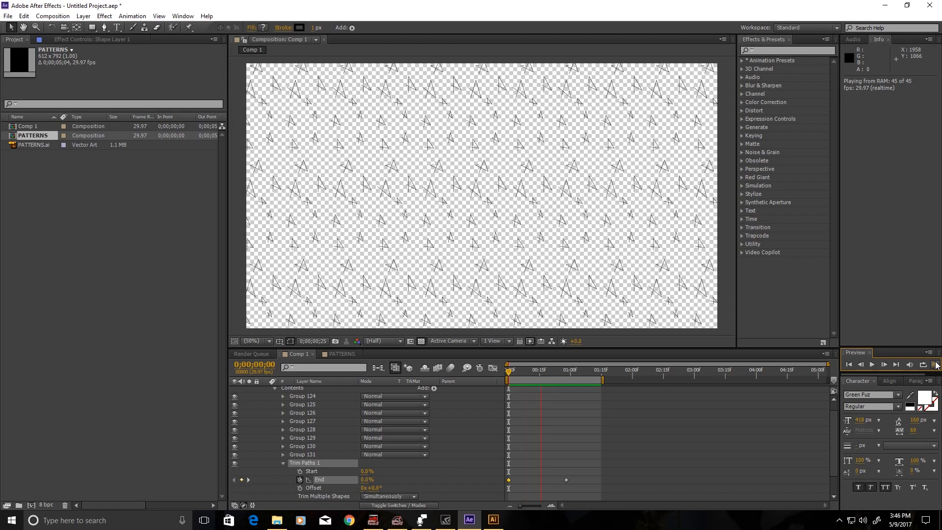
click(935, 364)
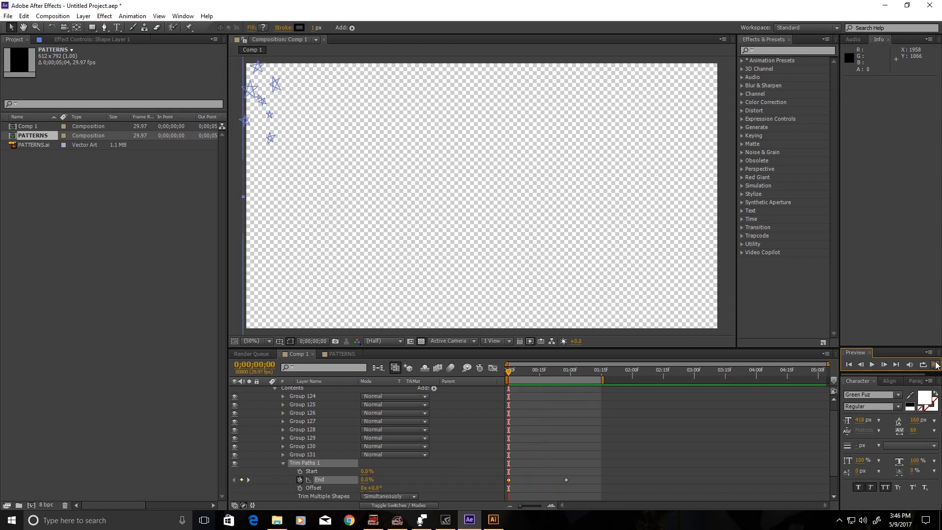
drag(582, 488, 506, 465)
key(F9)
Steepen the End keyframes' speed curve in the Graph Editor and preview the result.
click(492, 368)
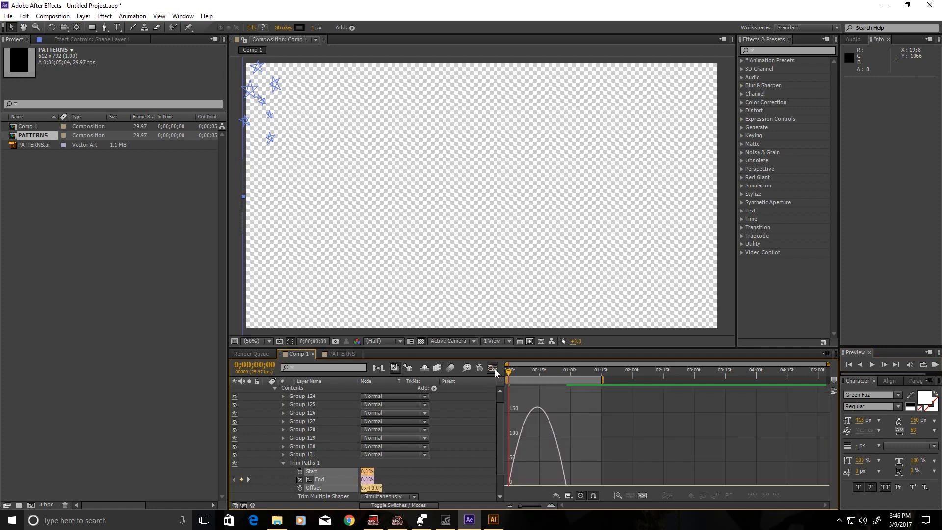
scroll(540, 466, down, 1)
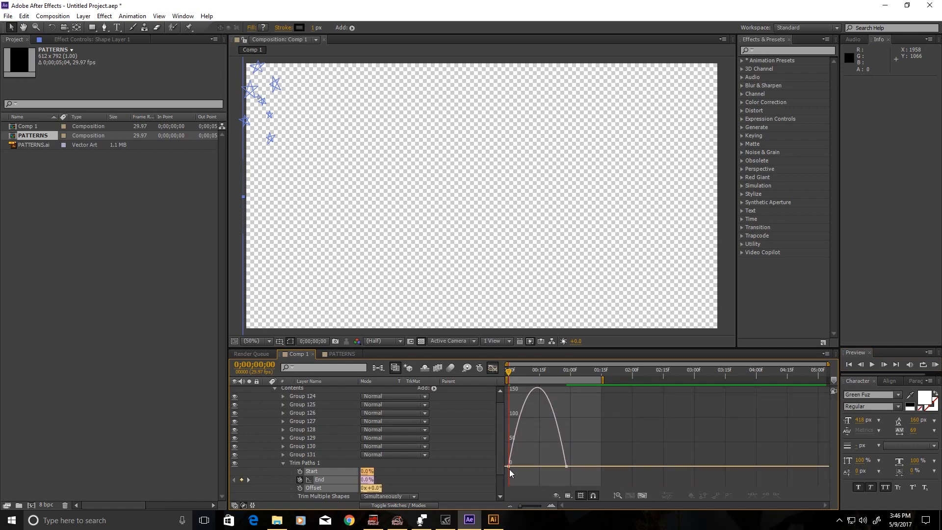
click(510, 470)
drag(518, 467, 581, 469)
click(935, 365)
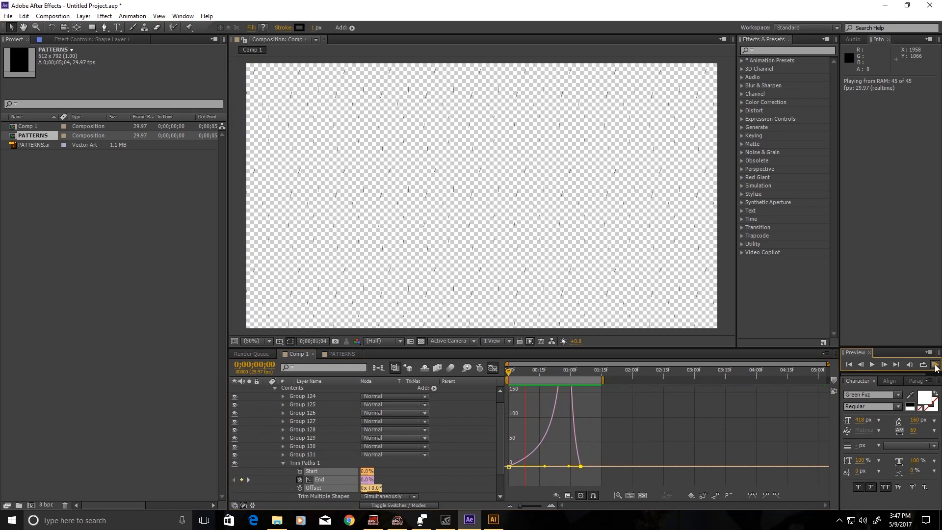
click(934, 365)
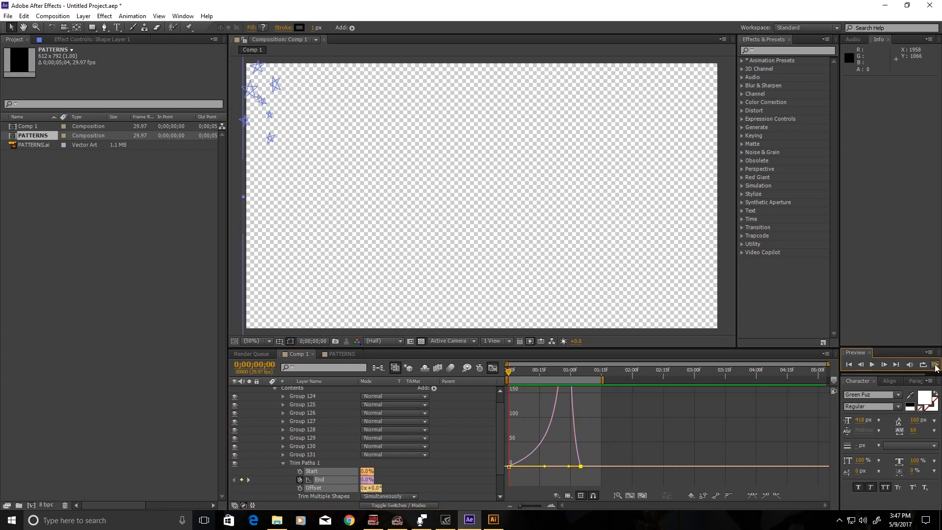
Leave the Graph Editor, collapse Trim Paths 1, and open the shape layer's Add list.
click(493, 368)
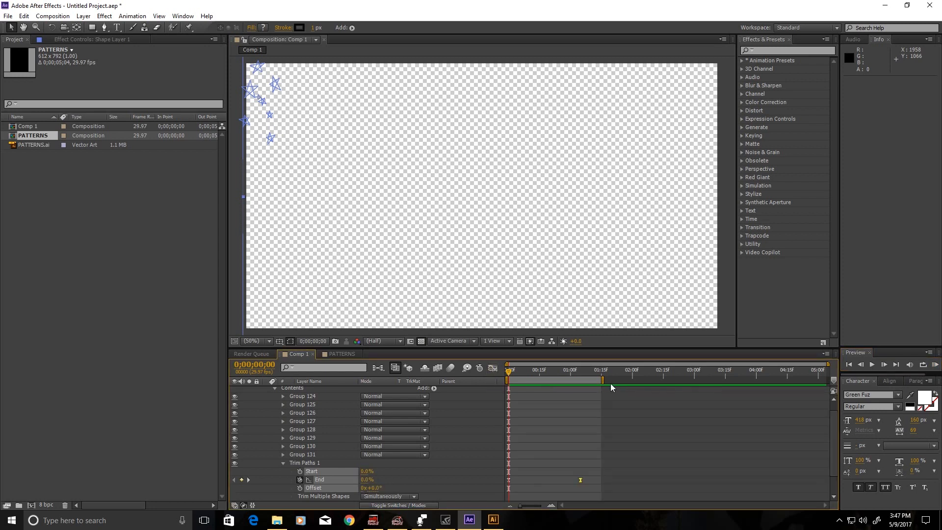
click(591, 489)
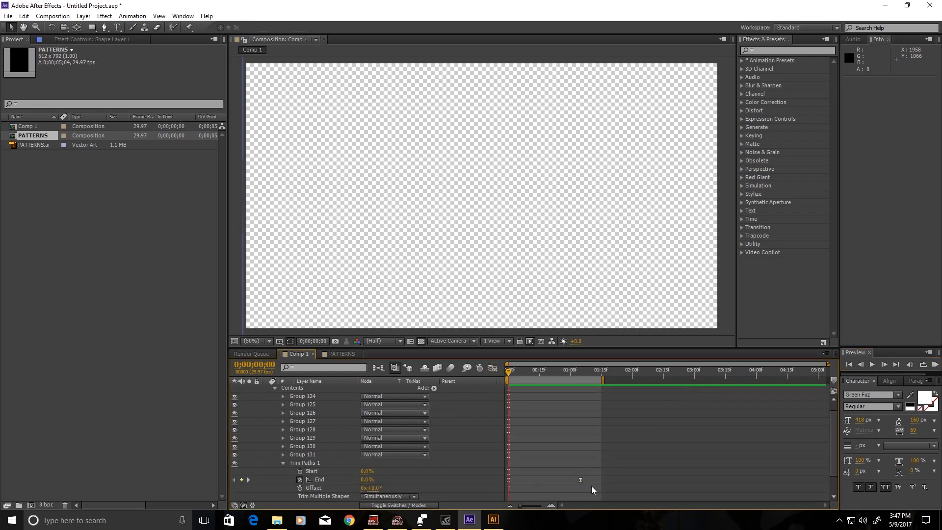
click(283, 463)
click(433, 396)
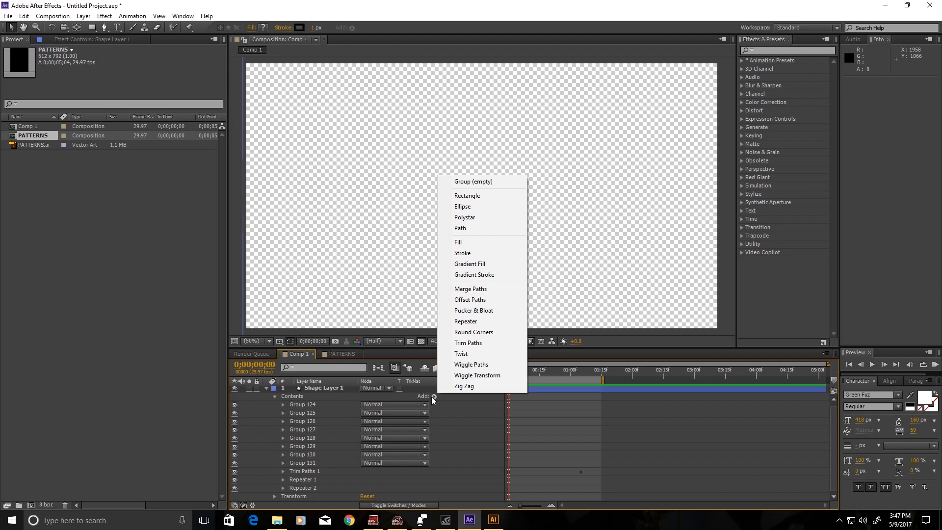
Extend the Comp 1 work area to about 3 seconds (duration 0;00;02;27).
click(591, 372)
drag(597, 380, 458, 403)
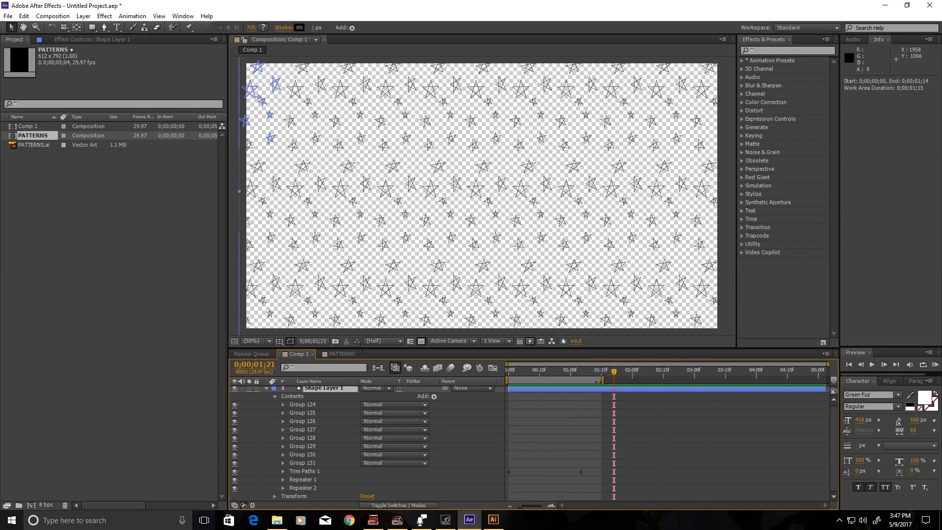
drag(600, 382, 691, 383)
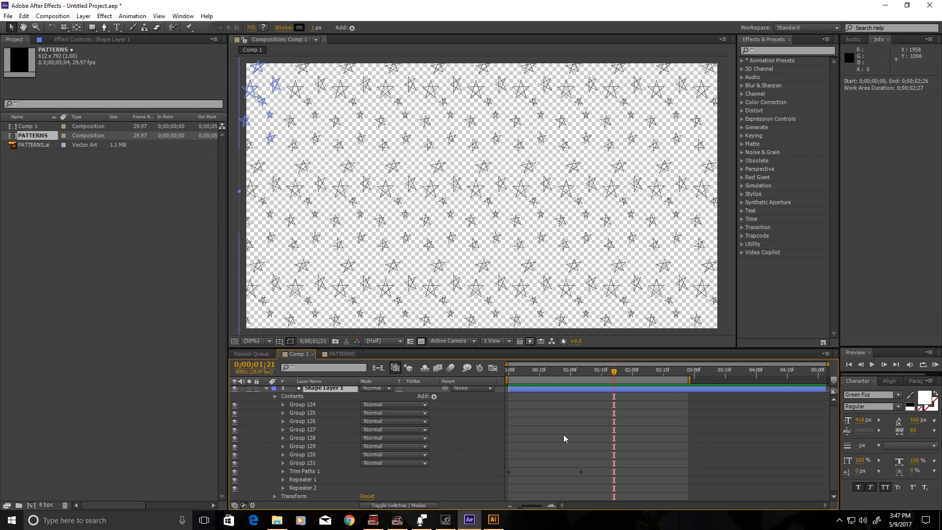
Add Wiggle Paths 1 to Shape Layer 1 and expand its Size 10, Detail 10 settings.
click(275, 396)
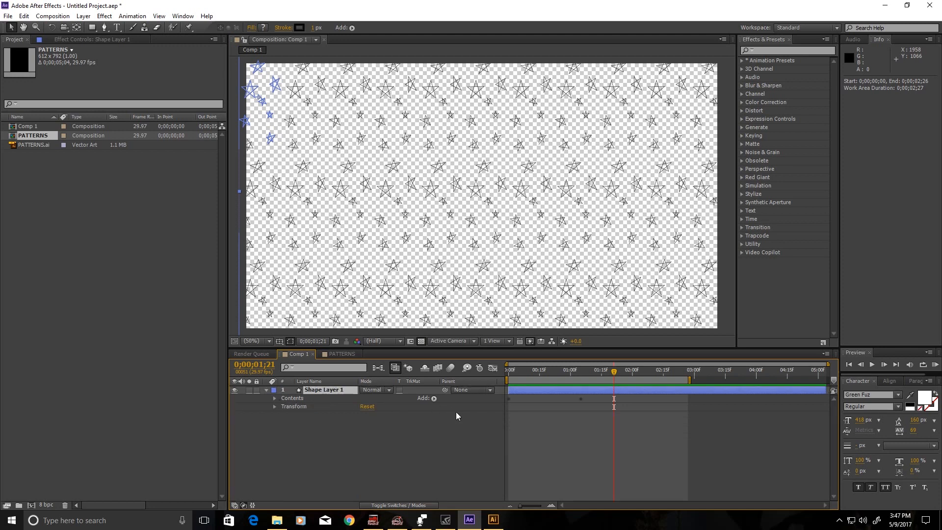
click(434, 398)
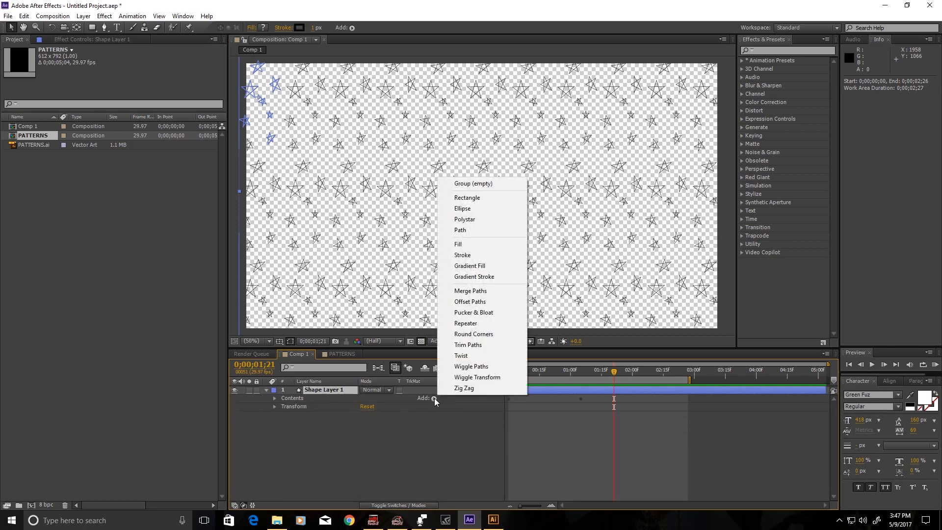
click(500, 368)
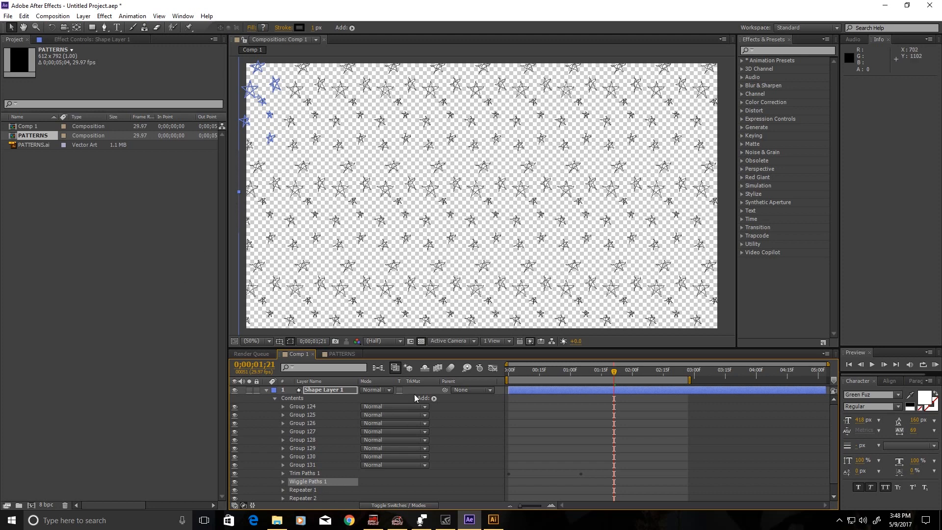
scroll(343, 436, down, 1)
click(280, 472)
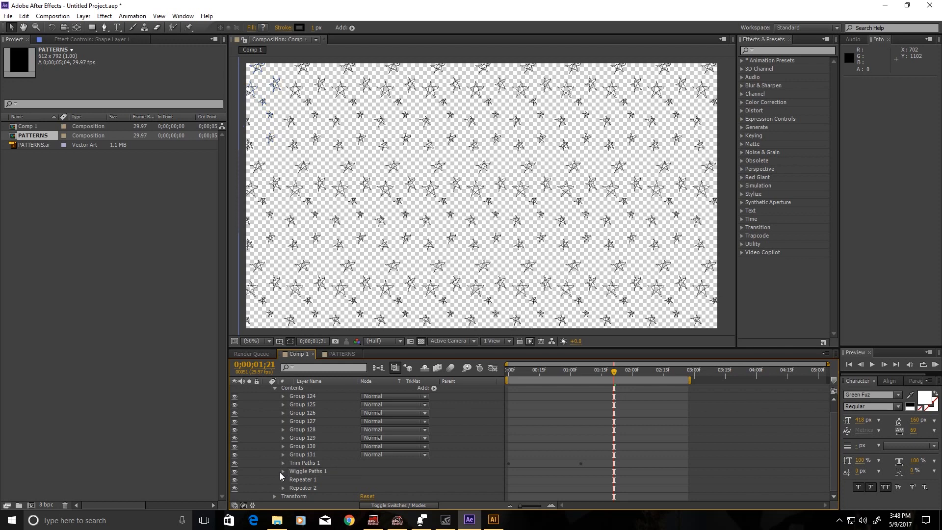
click(282, 471)
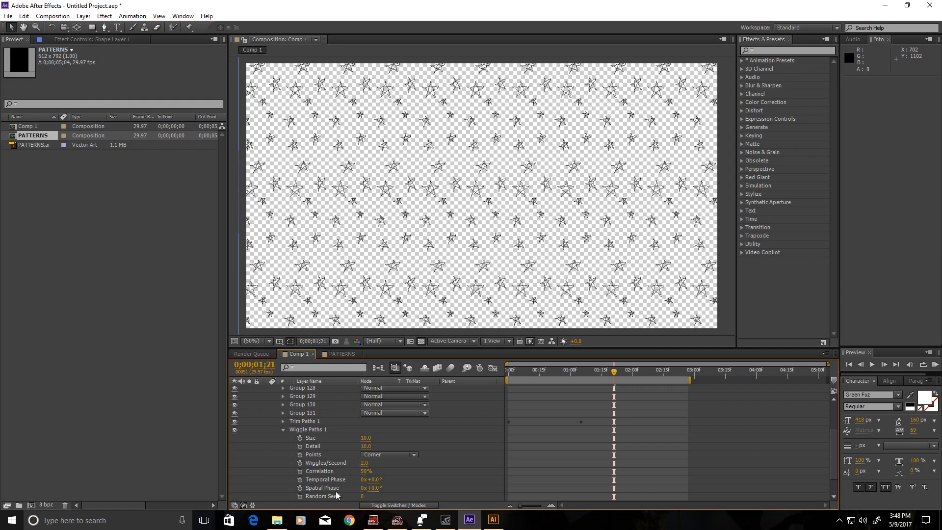
scroll(346, 480, down, 1)
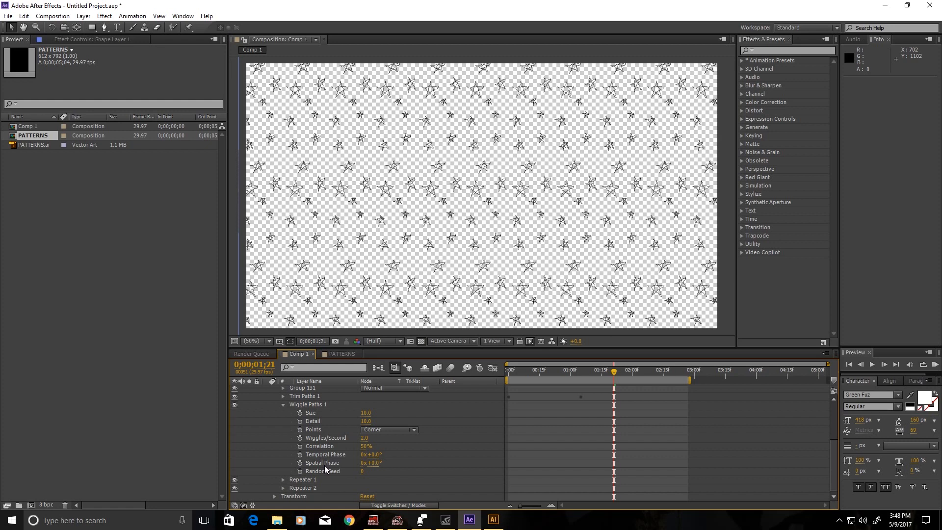
Set the Wiggle Paths Random Seed to 4.
click(361, 474)
text(4)
key(Return)
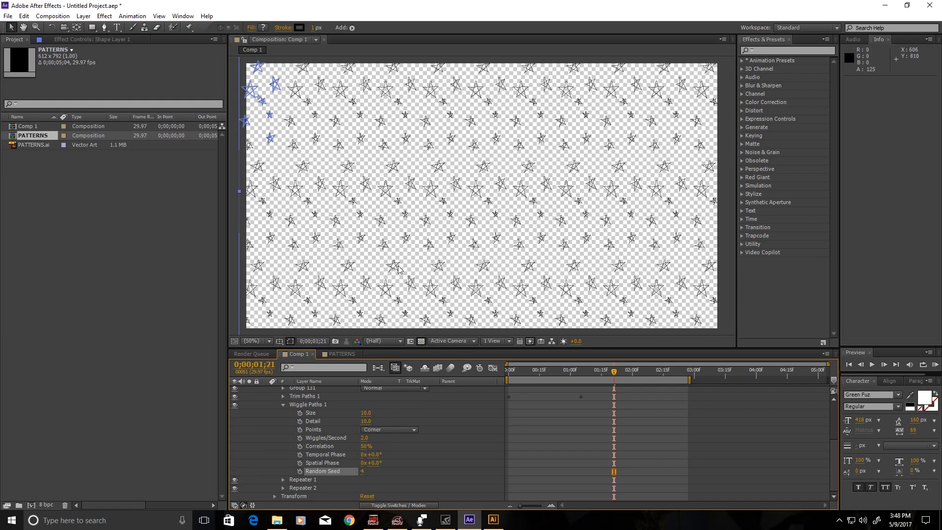
scroll(407, 237, up, 2)
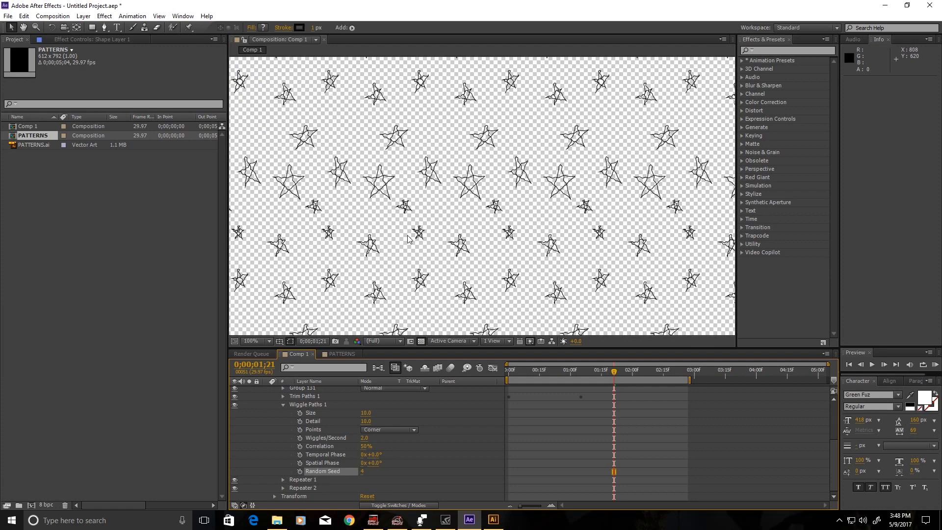
scroll(444, 154, down, 1)
Try wiggle Size values of 2, 3 and 2, then scrub Size to 4.0.
click(367, 413)
text(2)
key(Return)
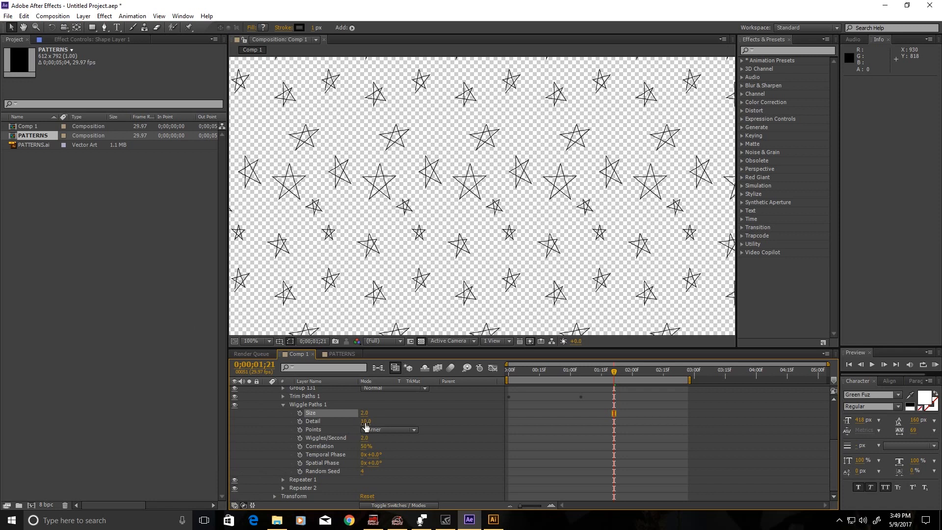
click(365, 413)
key(Return)
click(364, 415)
text(2)
key(Return)
drag(361, 415, 365, 429)
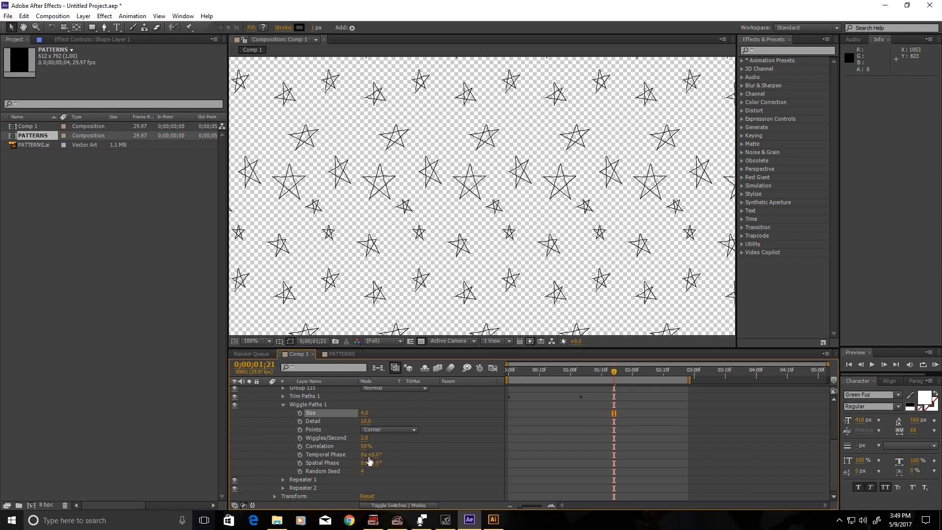
Set Wiggle Paths to 8 wiggles per second.
click(364, 438)
text(8)
key(Return)
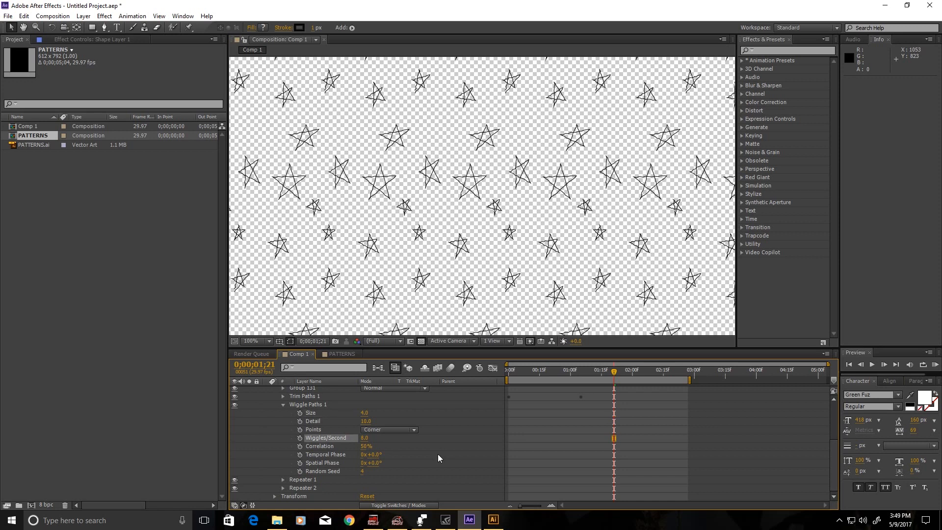
Preview the faster-jittering stars, then collapse Wiggle Paths 1.
click(936, 365)
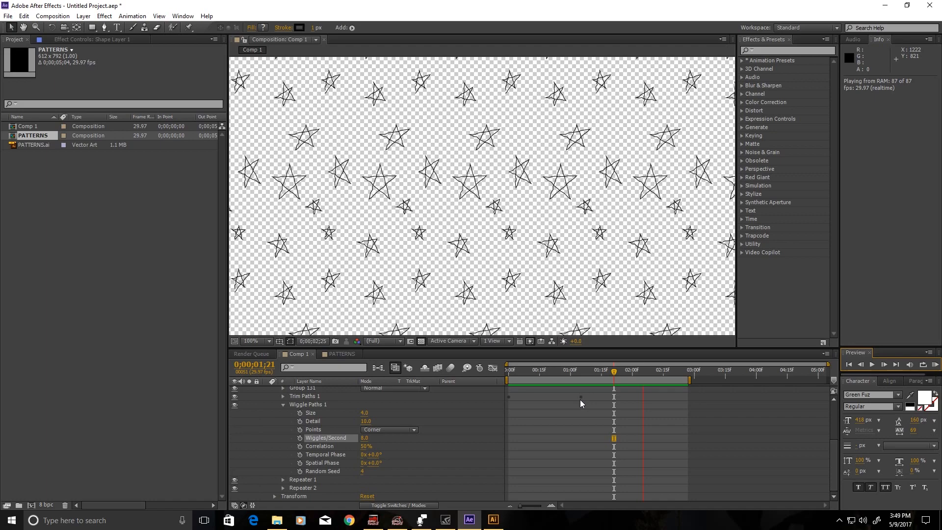
click(931, 367)
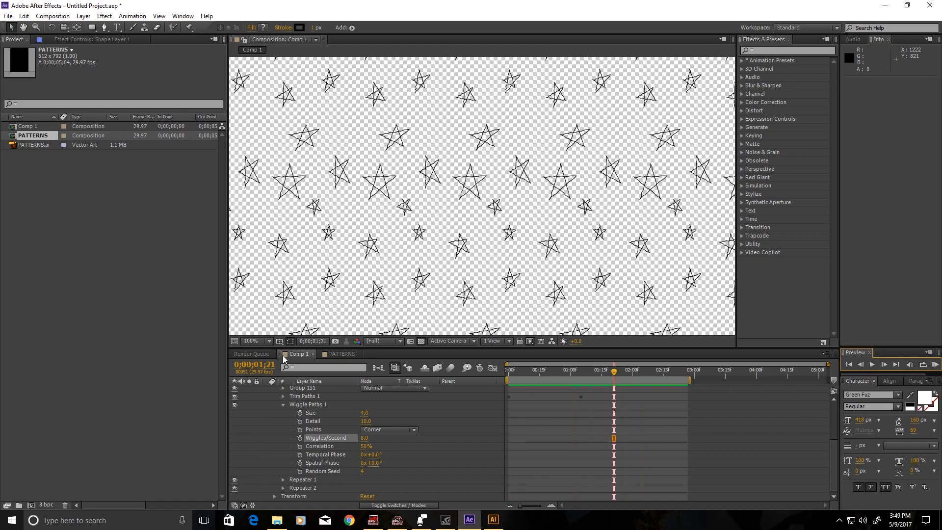
click(282, 405)
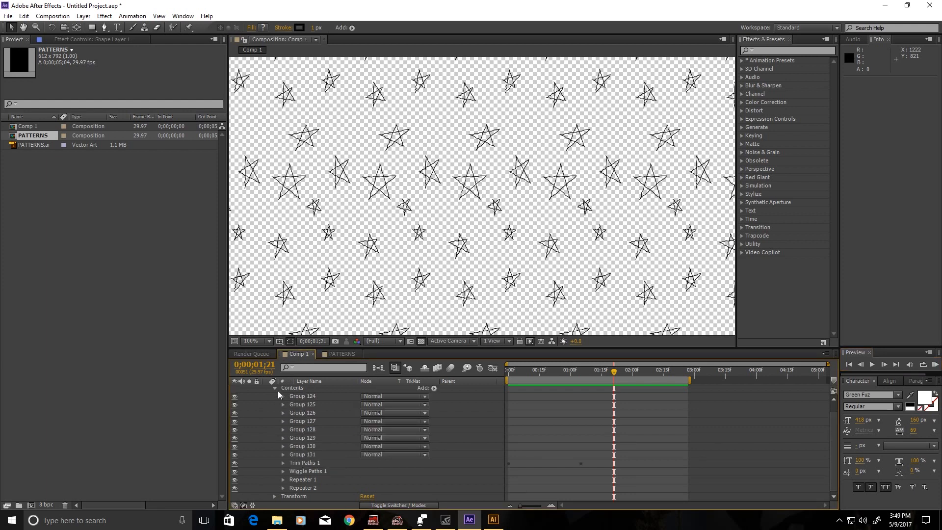
Collapse and deselect Shape Layer 1, then start a new solid layer.
click(275, 389)
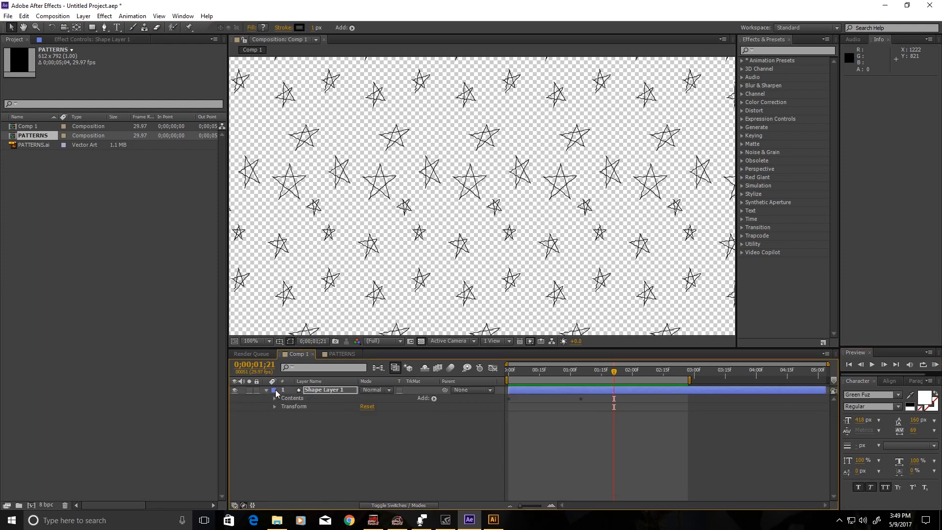
scroll(415, 215, down, 3)
scroll(415, 215, up, 2)
scroll(414, 215, down, 2)
click(429, 470)
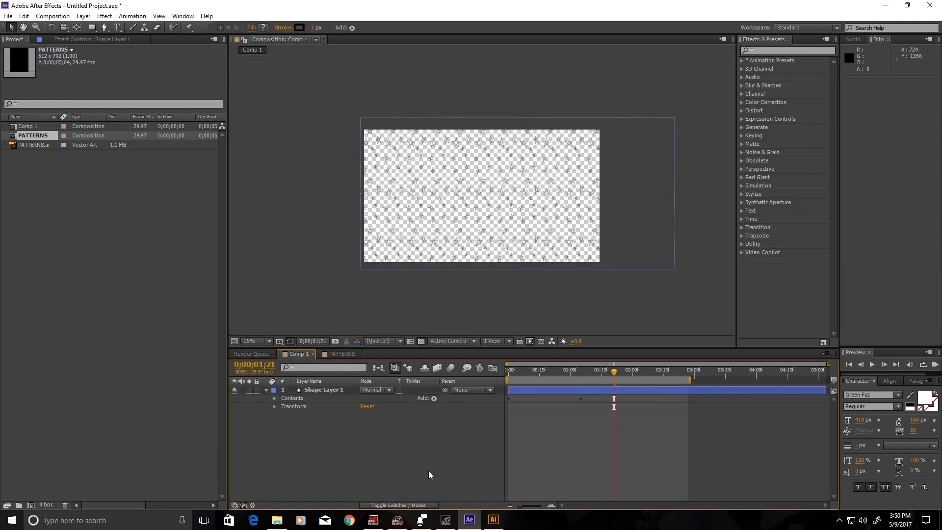
right_click(309, 437)
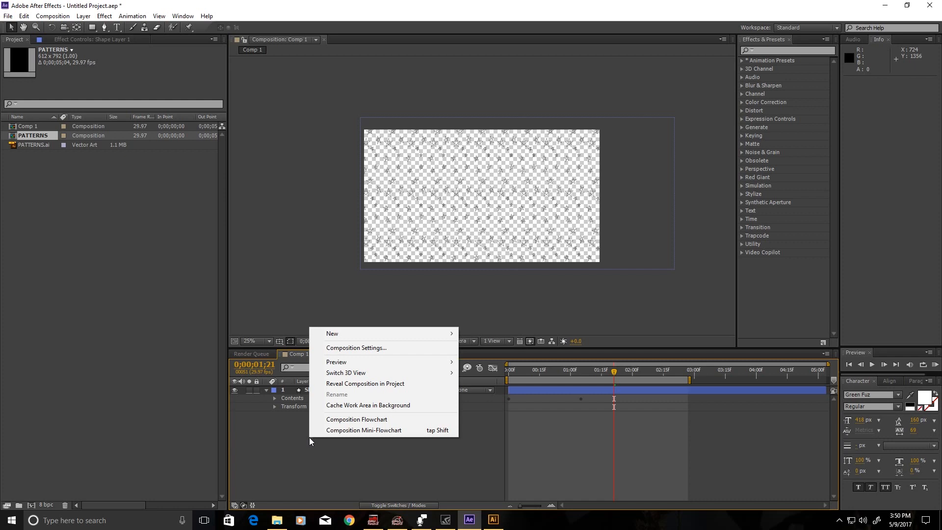
mouse_move(326, 333)
click(284, 357)
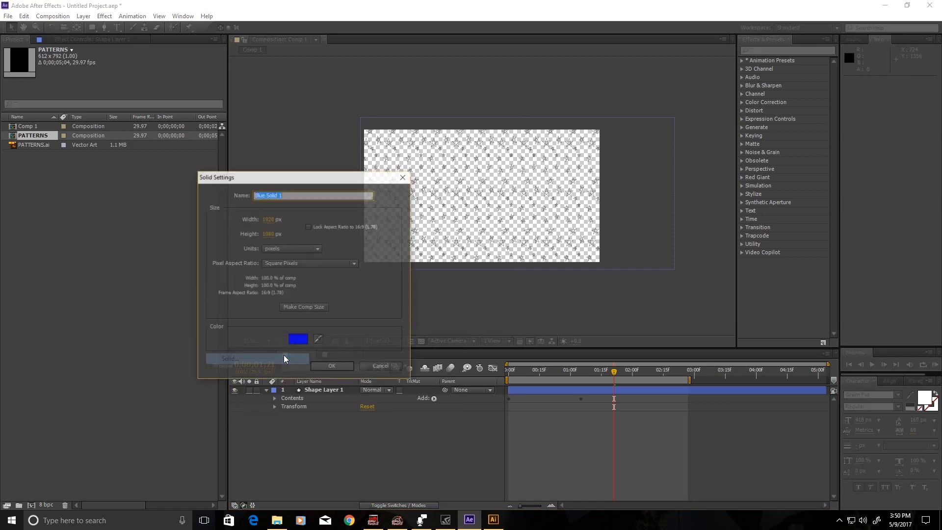
Create the pink 1920×1080 Medium Magenta-Red solid and move it beneath Shape Layer 1.
click(297, 339)
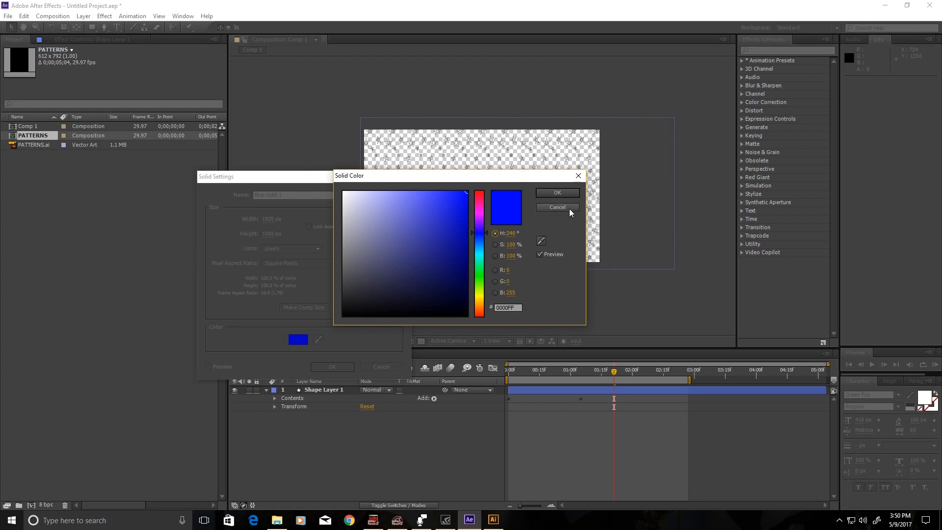
click(482, 210)
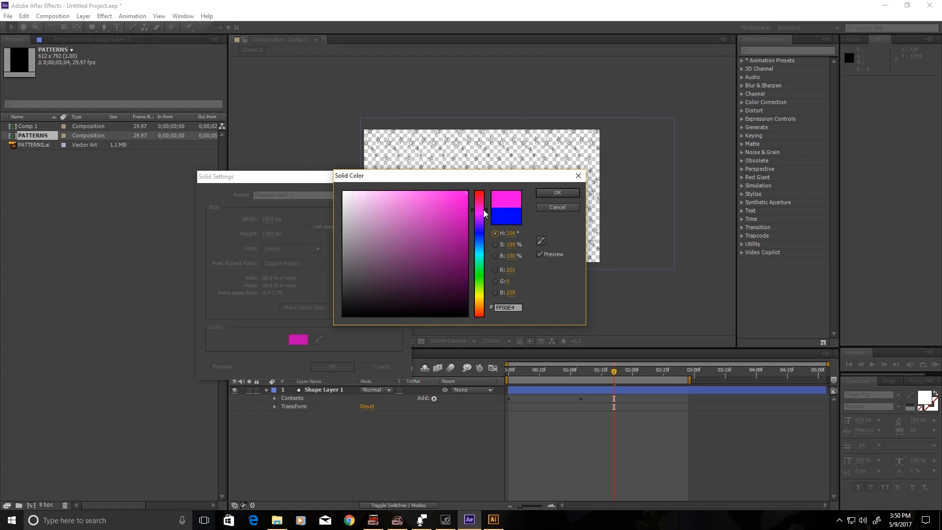
click(432, 190)
click(482, 202)
click(560, 193)
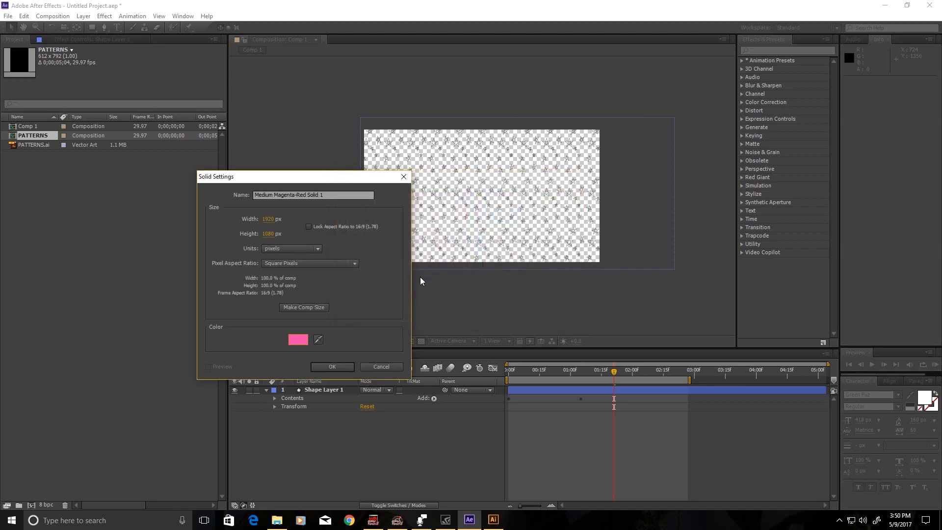
click(338, 365)
drag(328, 389, 328, 423)
key(period)
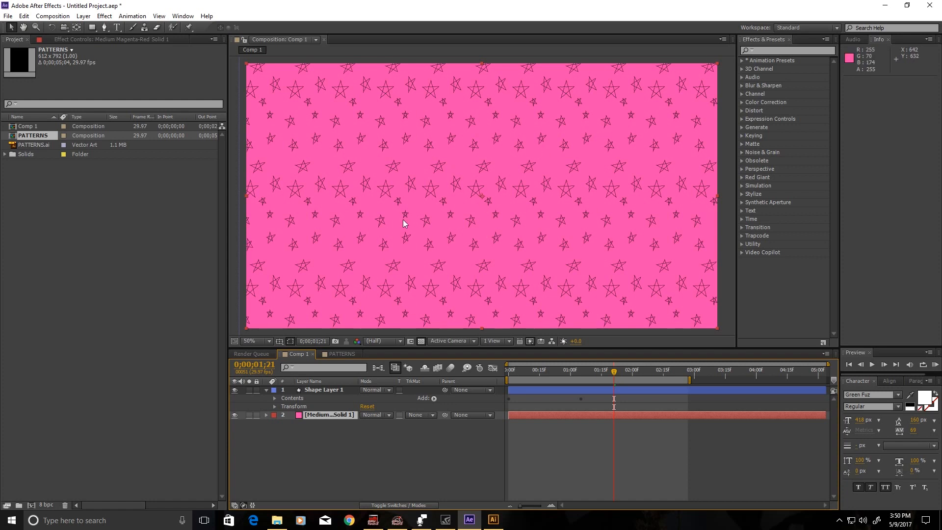
Set the viewer magnification to Fit up to 100%.
key(comma)
key(comma)
key(period)
key(period)
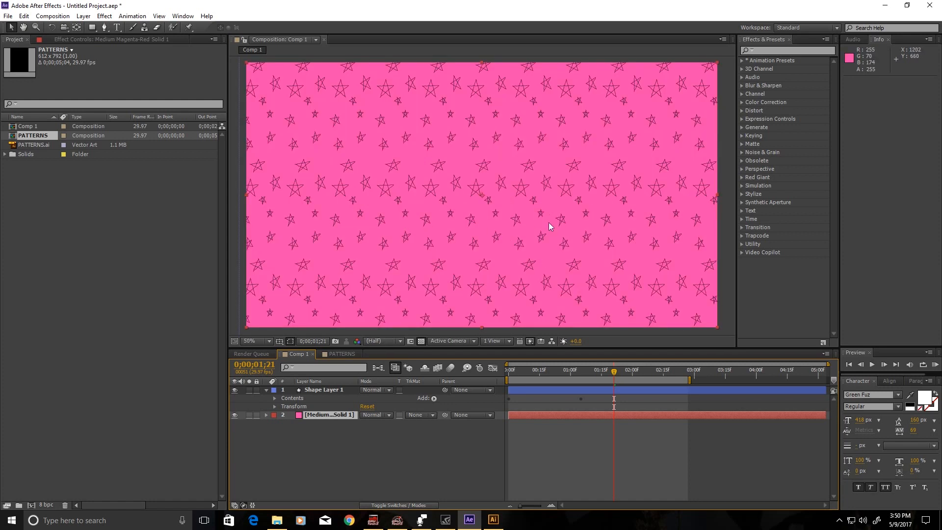
click(263, 341)
click(282, 174)
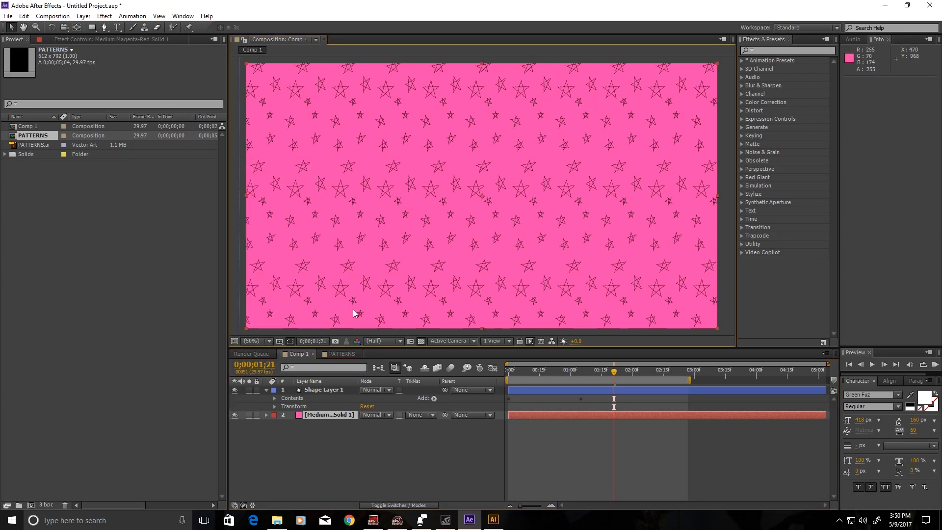
Expand Shape Layer 1's Contents and select star Group 124.
click(320, 391)
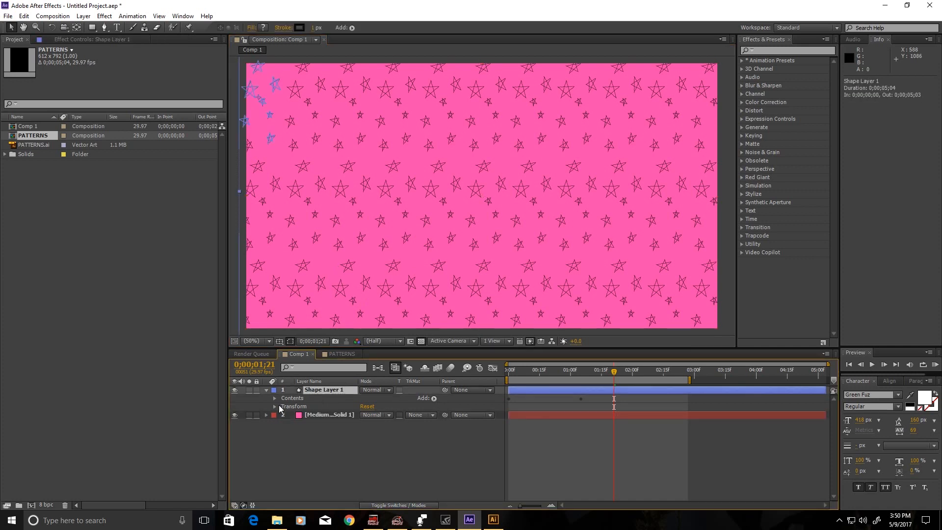
click(274, 398)
click(312, 404)
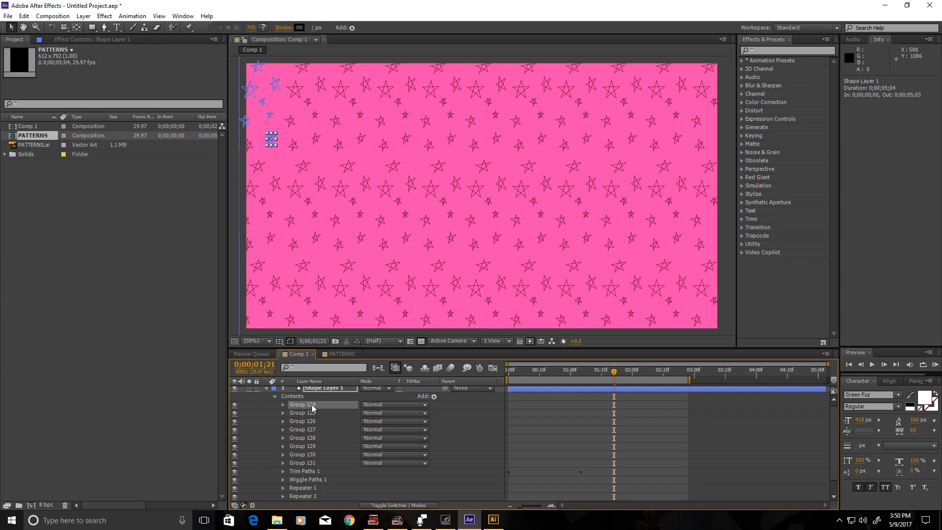
scroll(320, 443, down, 1)
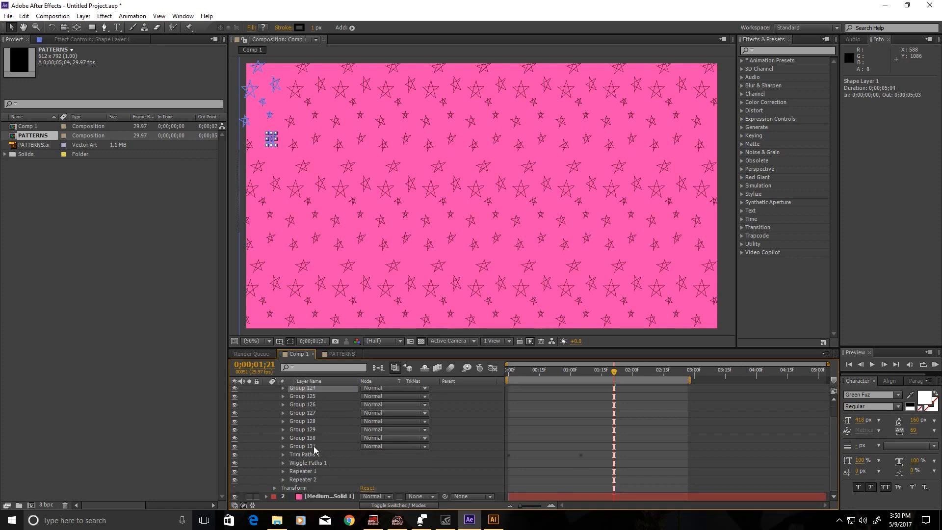
shift+click(303, 446)
scroll(308, 444, up, 1)
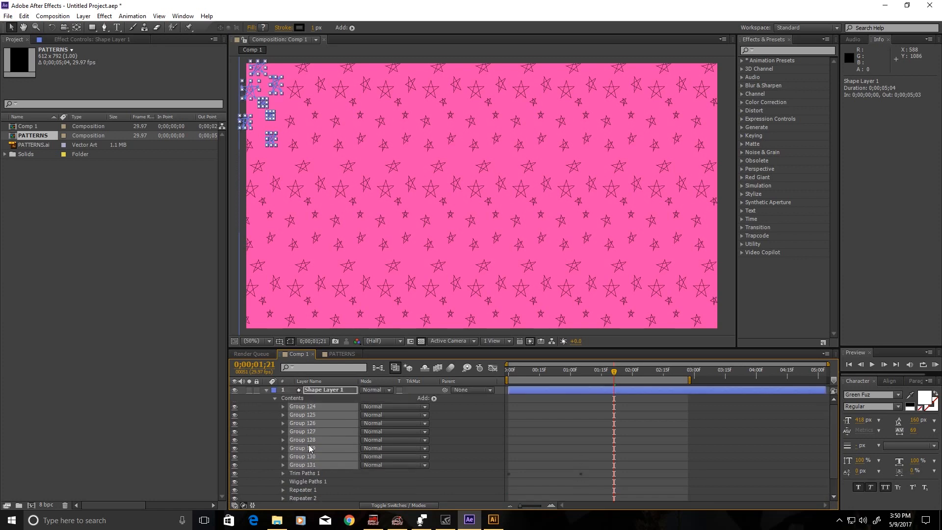
click(248, 28)
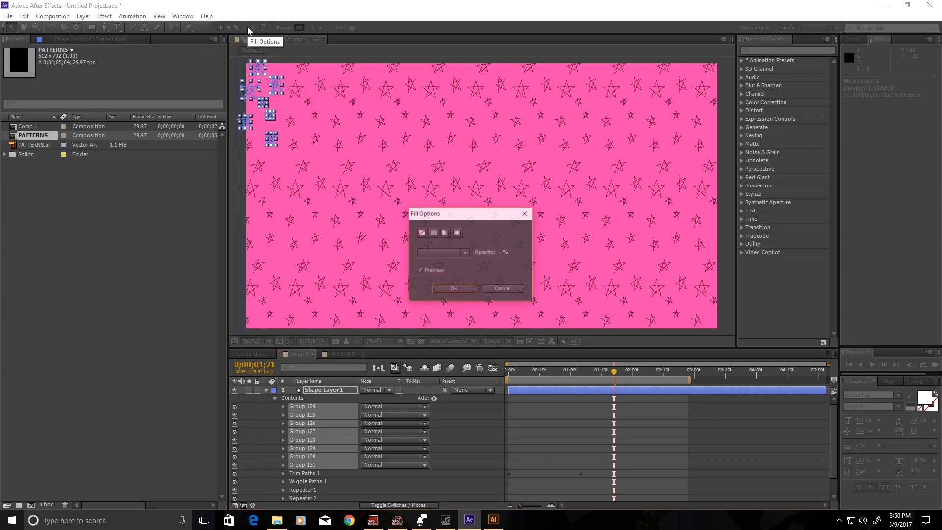
click(447, 290)
click(311, 466)
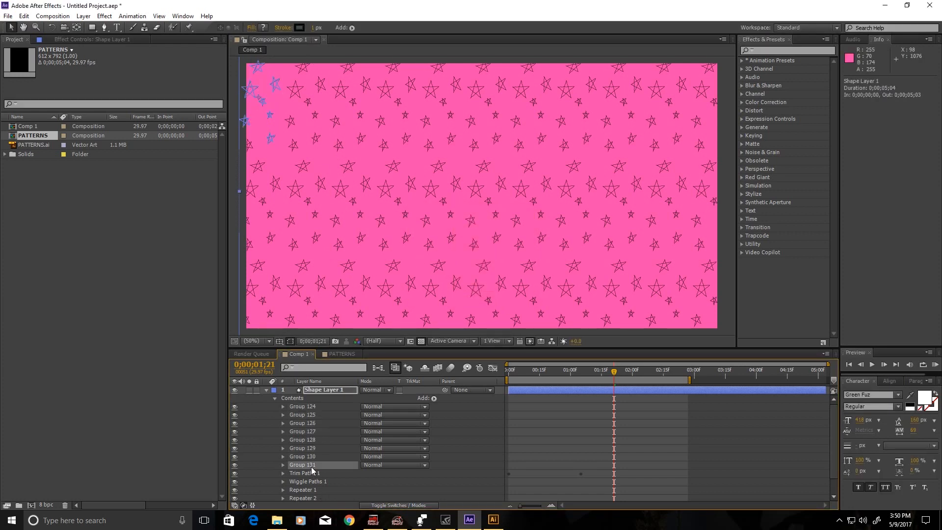
shift+click(307, 410)
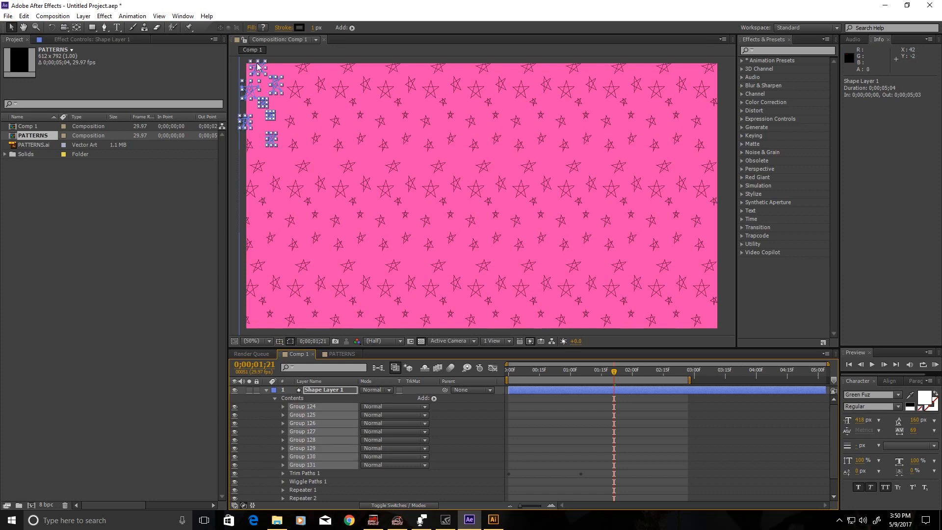
click(300, 29)
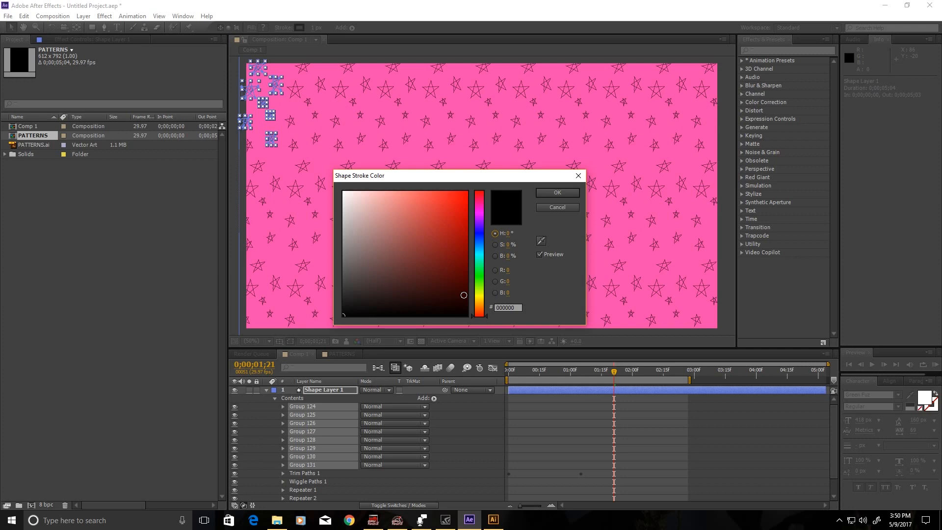
click(481, 229)
click(477, 251)
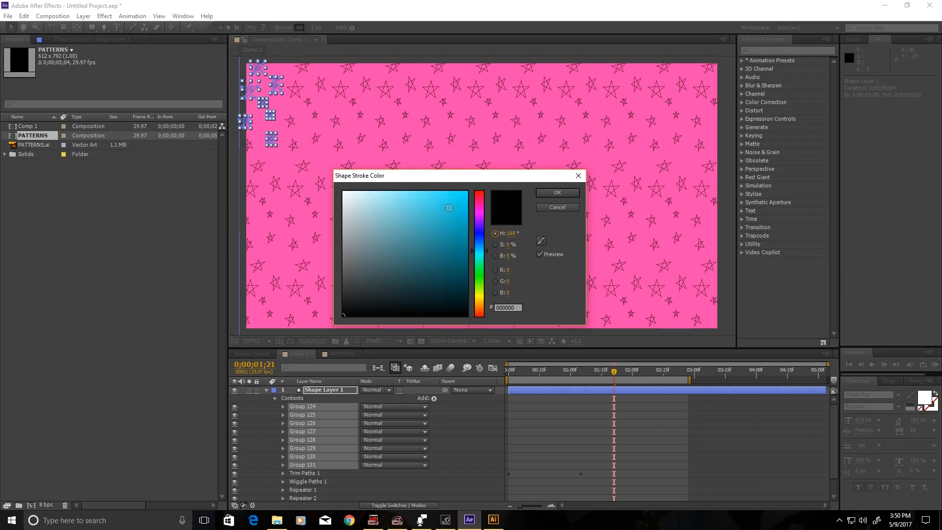
click(447, 202)
click(569, 193)
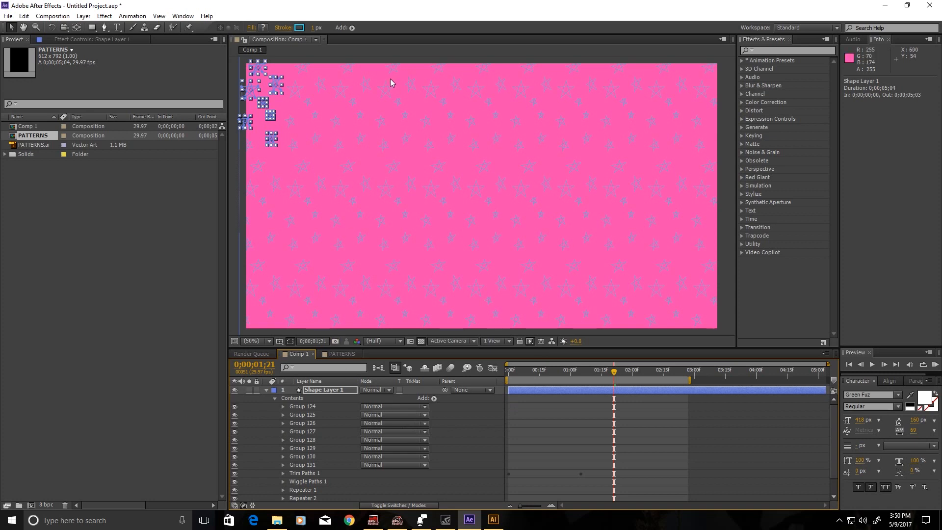
click(304, 406)
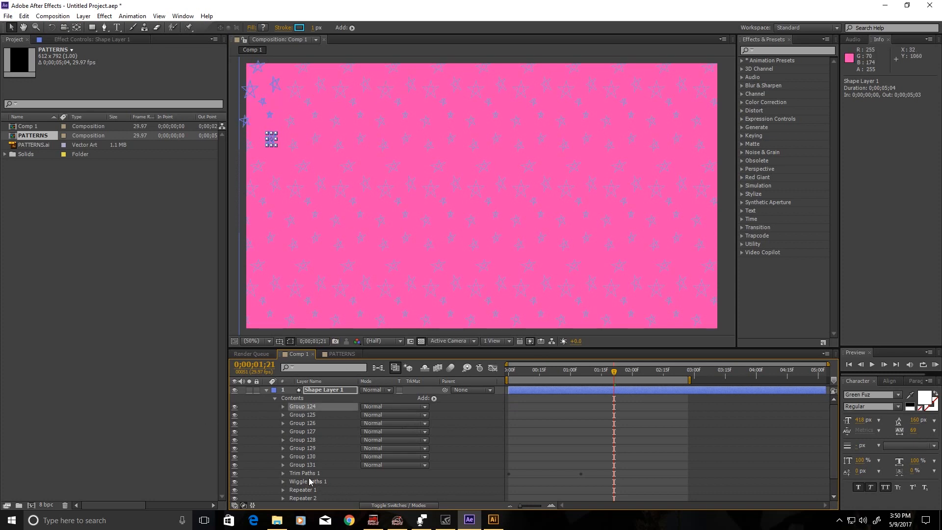
ctrl+click(303, 466)
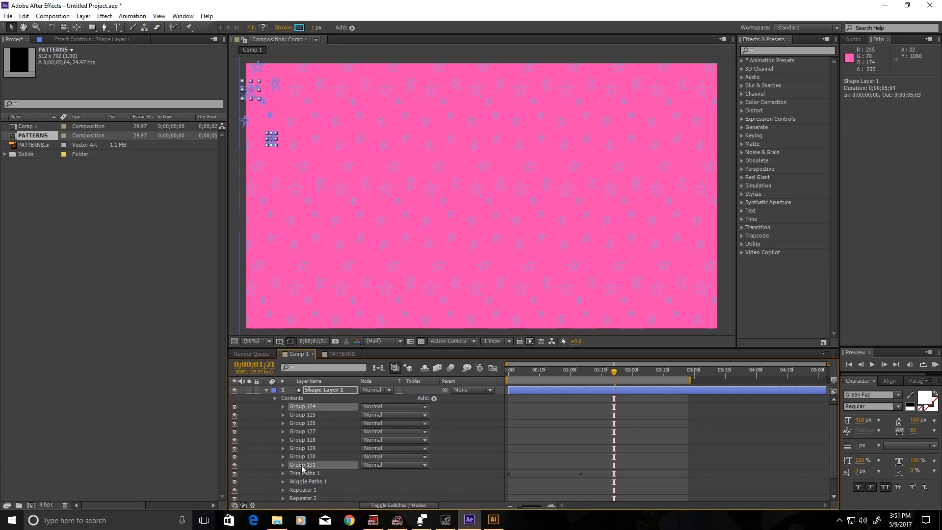
click(360, 488)
click(311, 465)
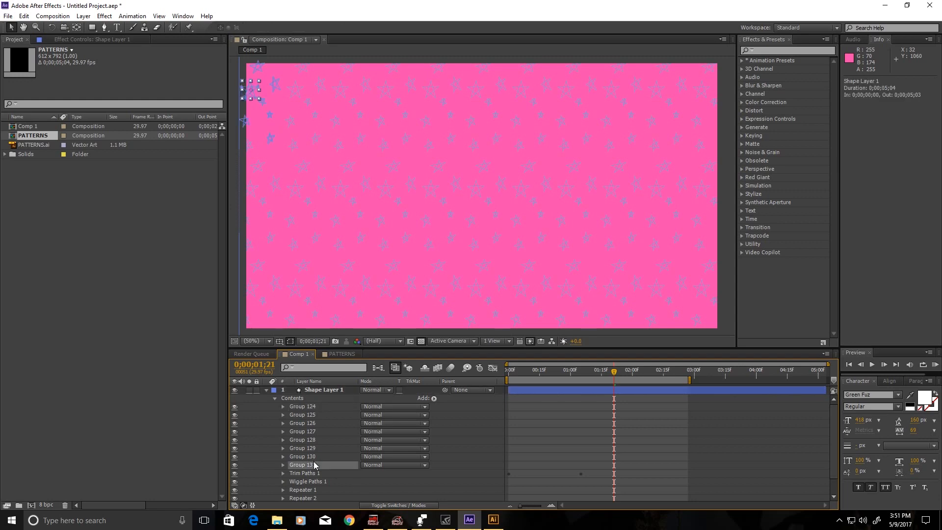
shift+click(314, 408)
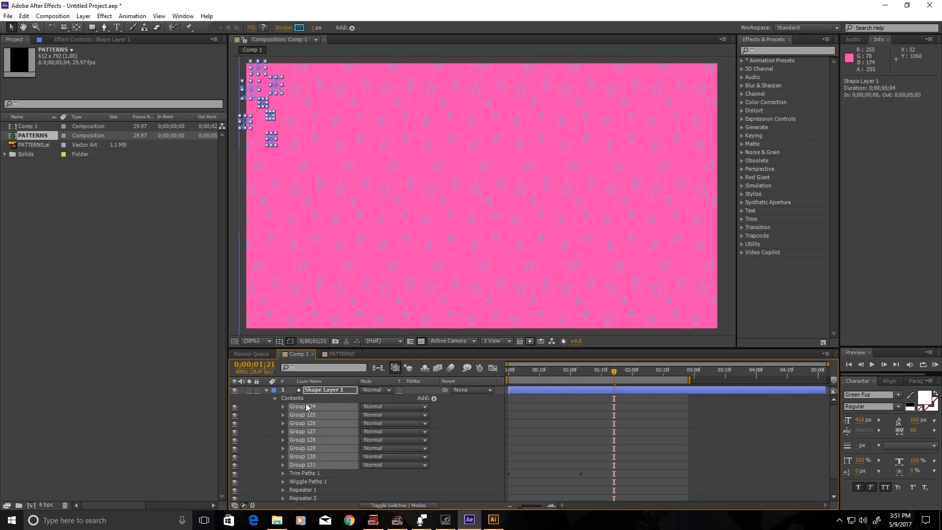
click(299, 28)
click(466, 316)
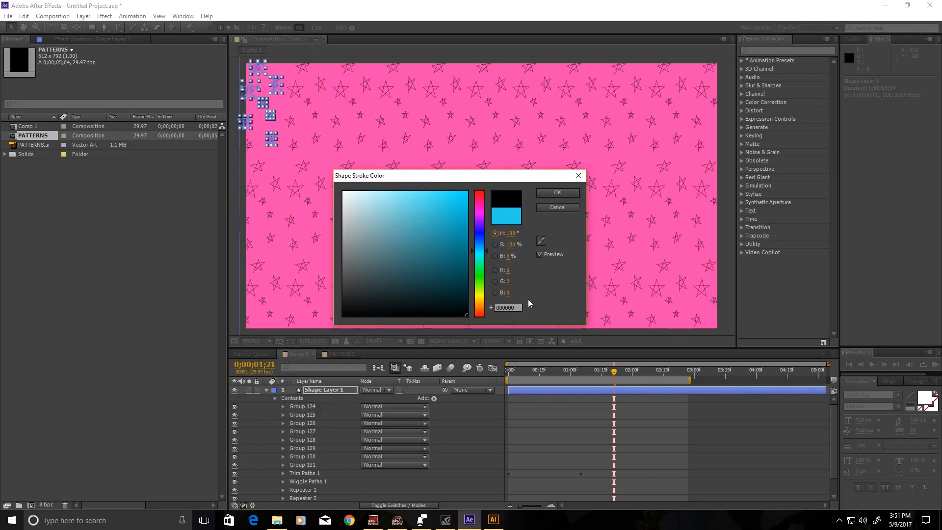
click(553, 190)
click(566, 431)
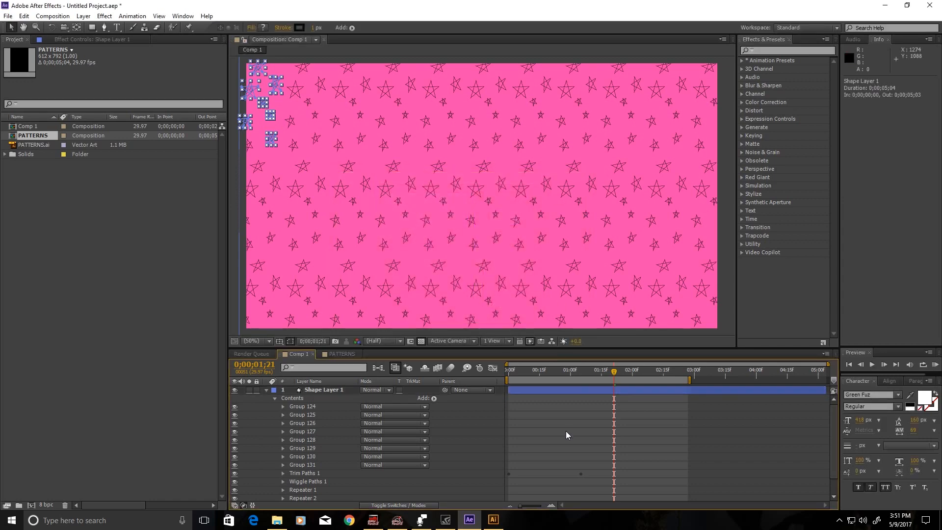
click(510, 372)
Scrub the timeline to preview the star draw-on and collapse Shape Layer 1.
mouse_move(537, 383)
mouse_down()
mouse_move(634, 402)
mouse_move(505, 408)
mouse_move(636, 415)
mouse_move(603, 418)
mouse_up()
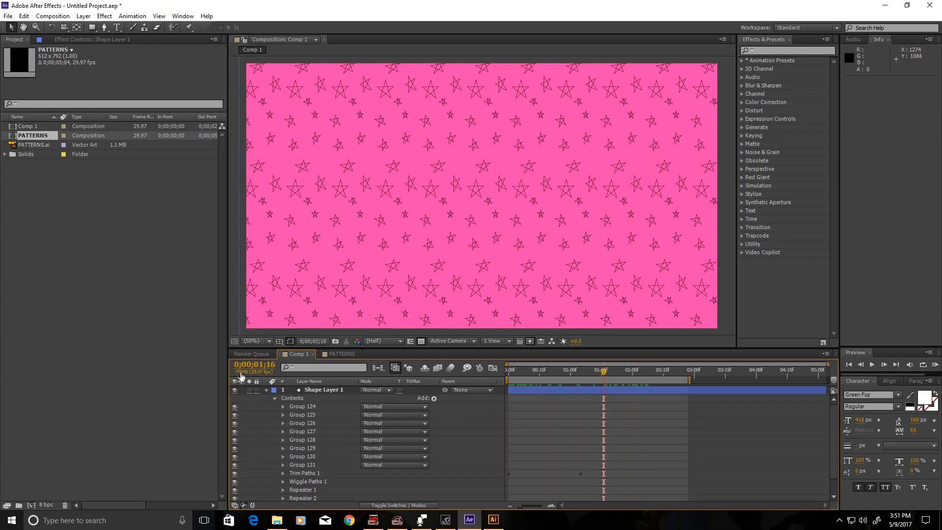
click(267, 390)
click(316, 390)
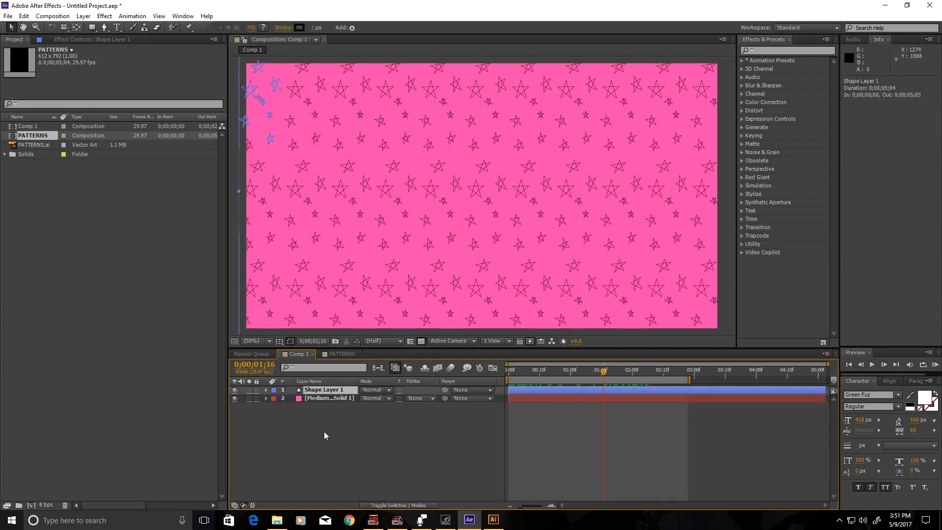
Start a new text layer in the comp using the McKloud White font.
click(899, 396)
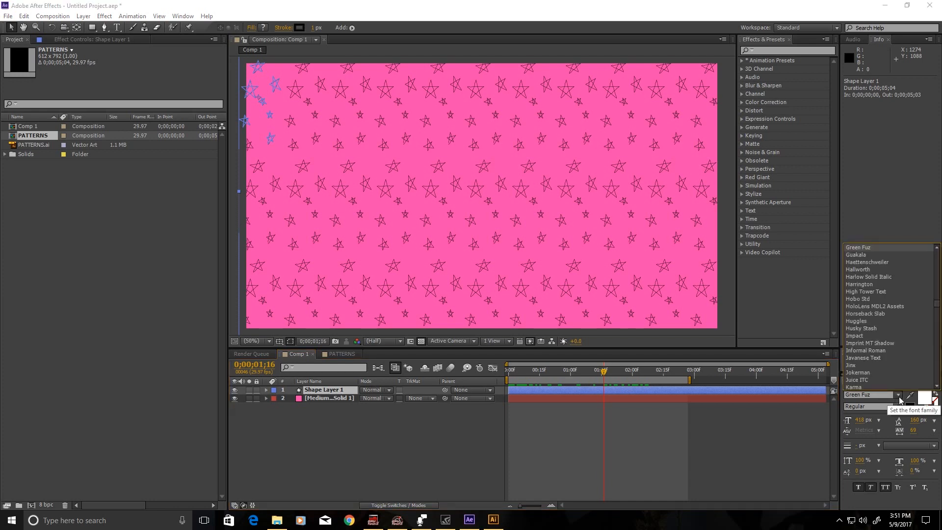
scroll(876, 343, down, 2)
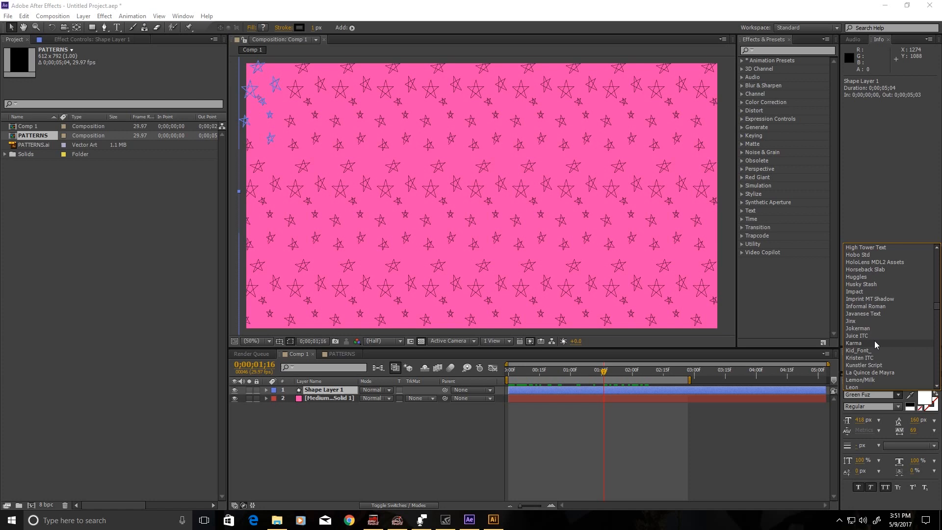
scroll(874, 341, down, 7)
scroll(888, 306, down, 1)
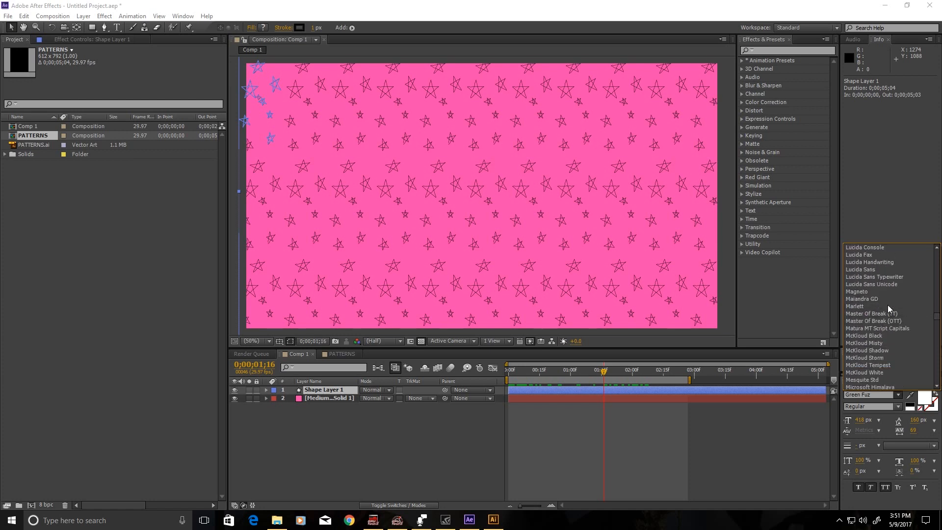
click(886, 372)
click(117, 27)
click(338, 201)
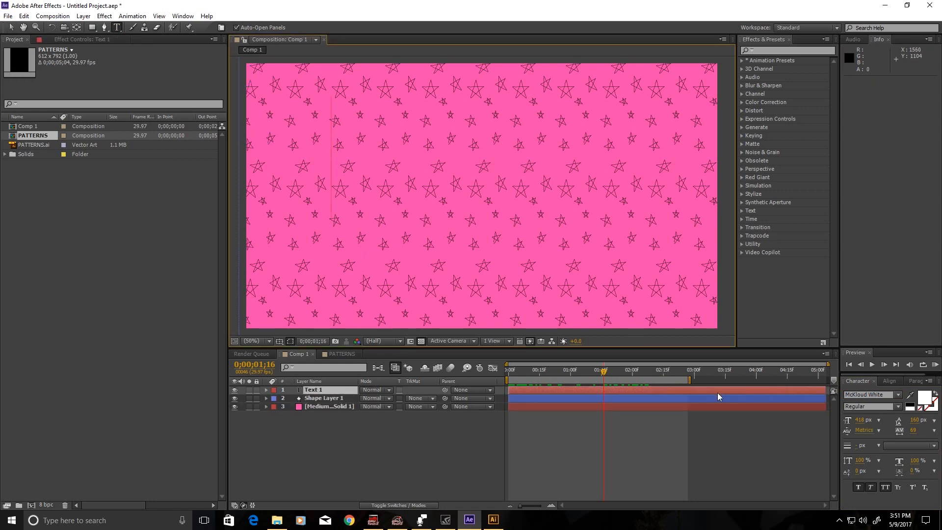
Type STARS, move it to the comp centre, and reselect the stars text layer.
text(STARS)
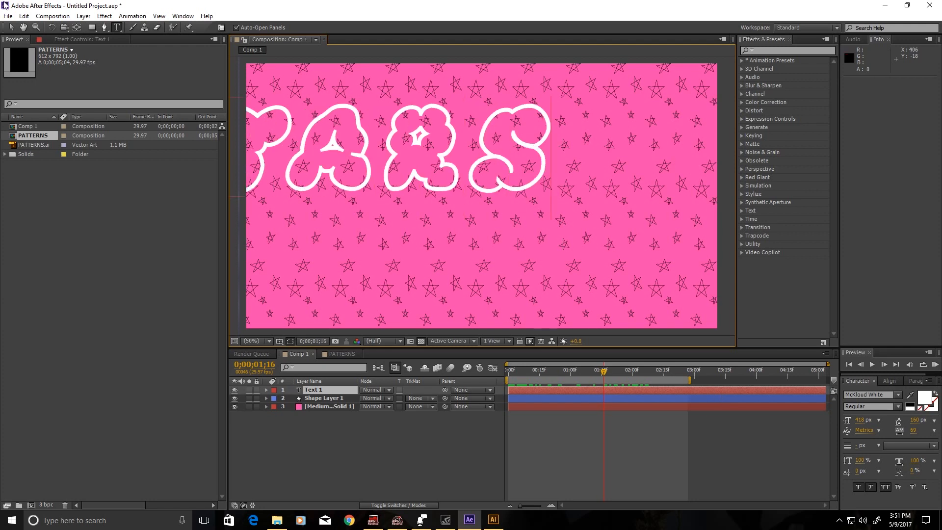
click(11, 27)
drag(487, 188, 640, 241)
click(890, 381)
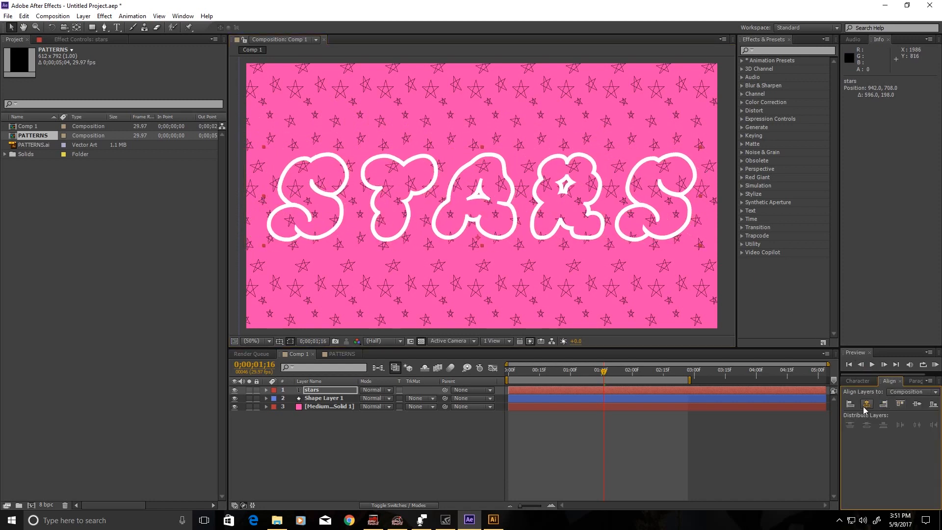
click(325, 443)
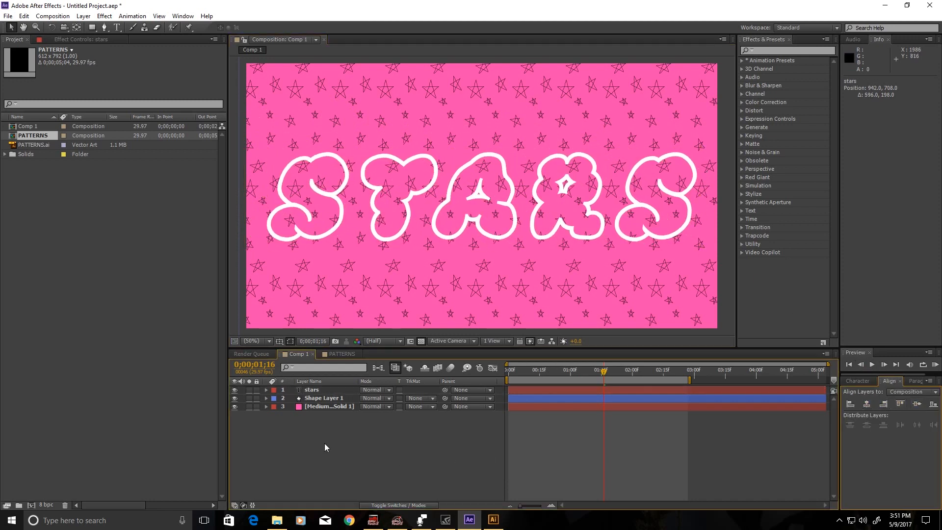
click(320, 392)
Convert the stars text to a stars Outlines shape layer, delete the original, and expand it.
right_click(320, 392)
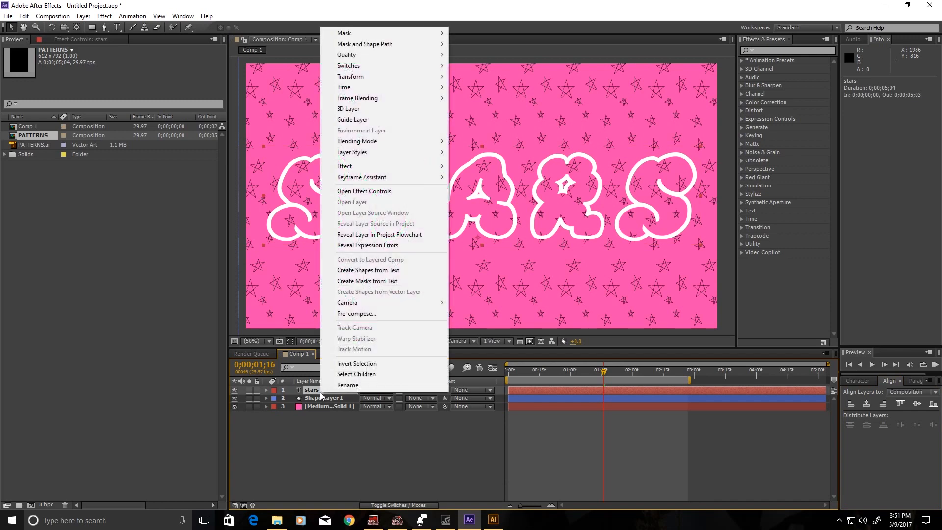
click(401, 271)
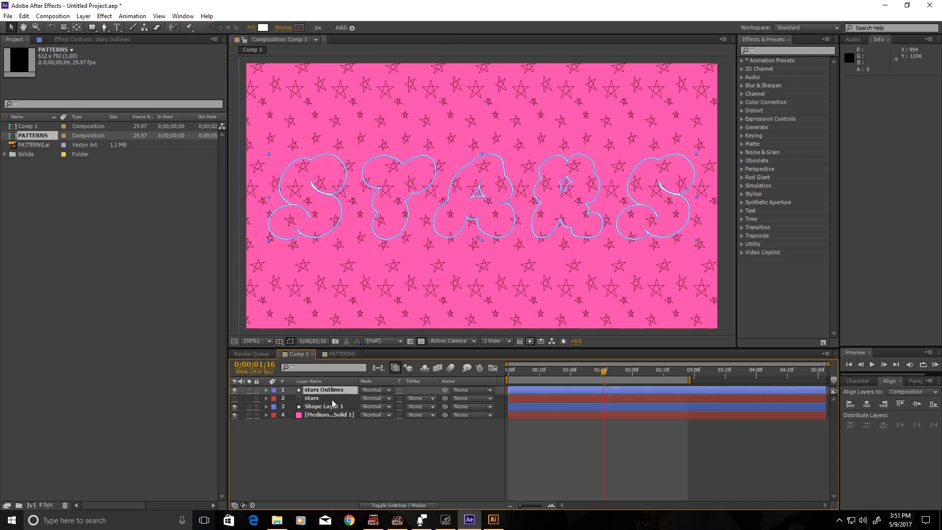
click(314, 397)
key(Delete)
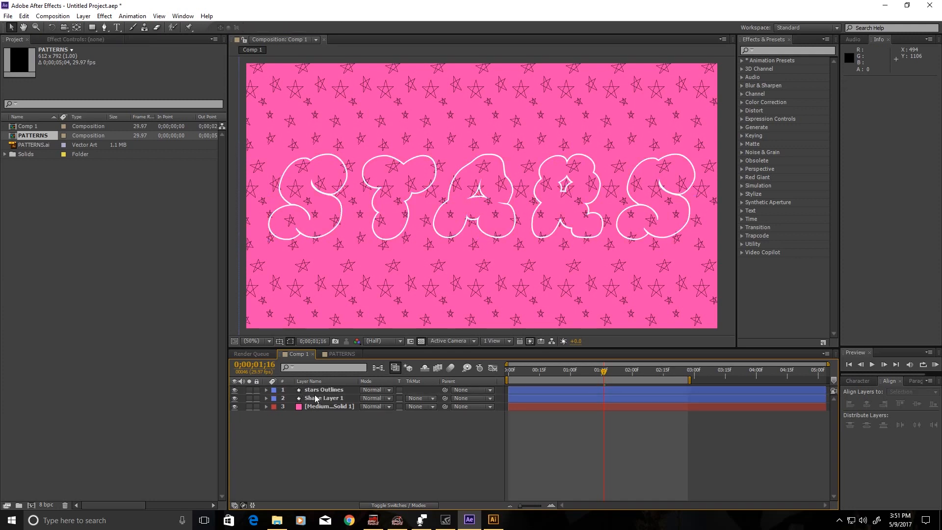
click(312, 392)
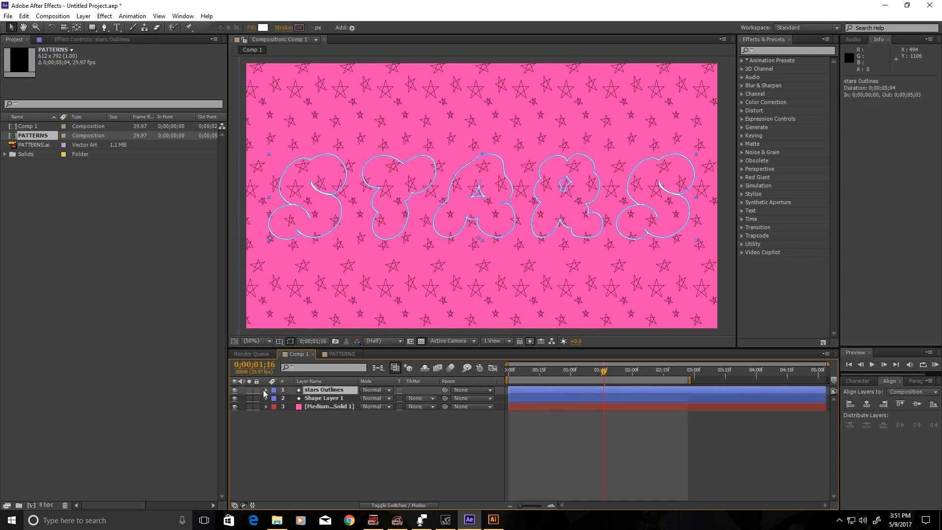
click(266, 391)
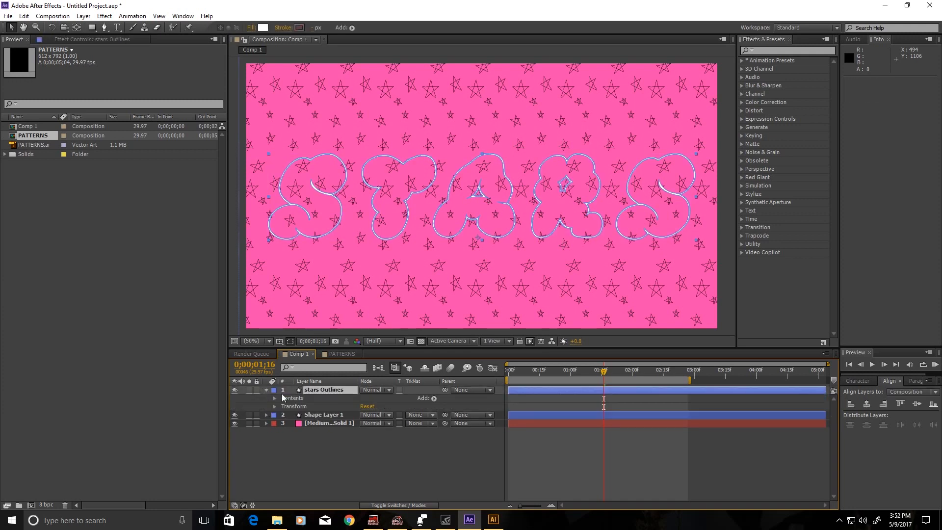
Add Trim Paths 1 and keyframe its End from 0% at 0;00 to 100%.
click(432, 399)
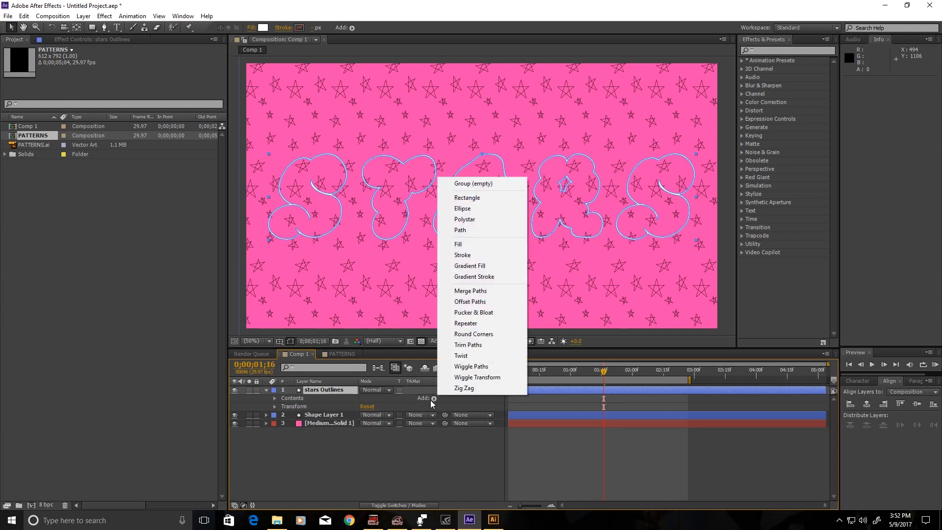
click(478, 345)
click(283, 448)
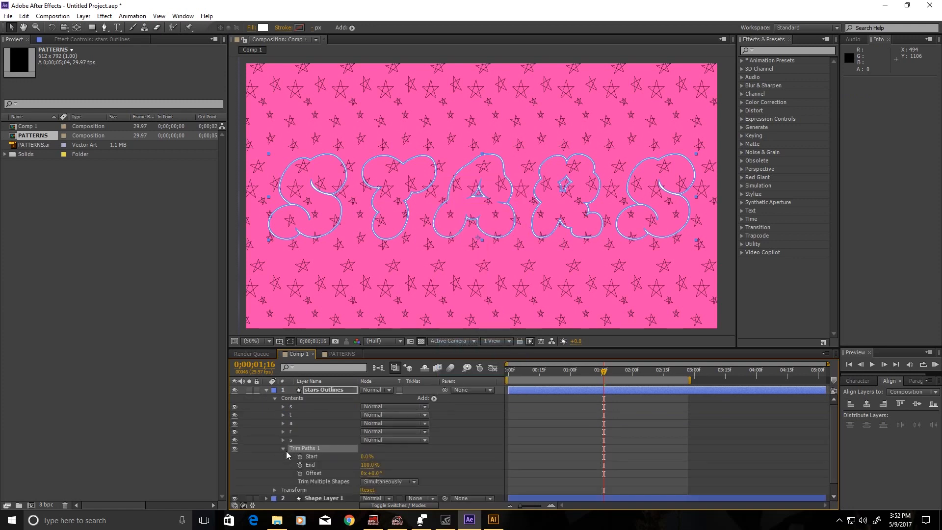
click(299, 464)
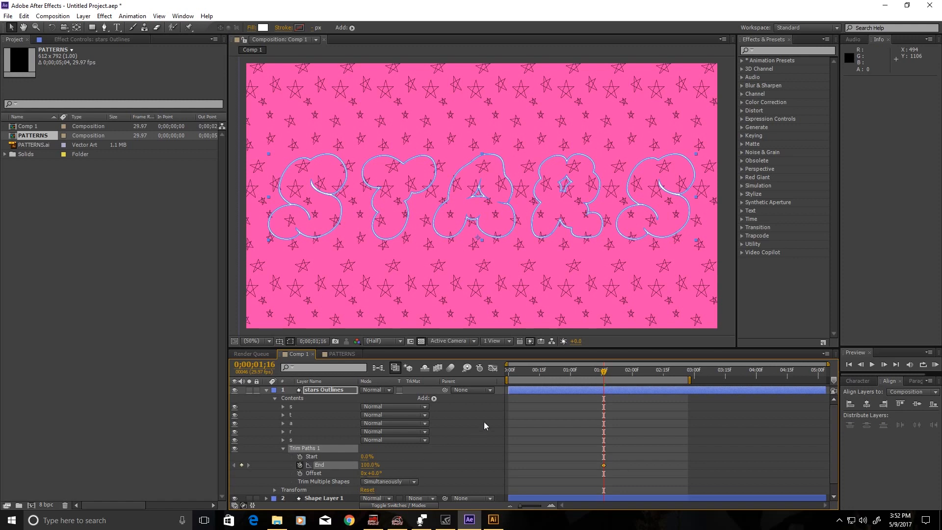
click(506, 374)
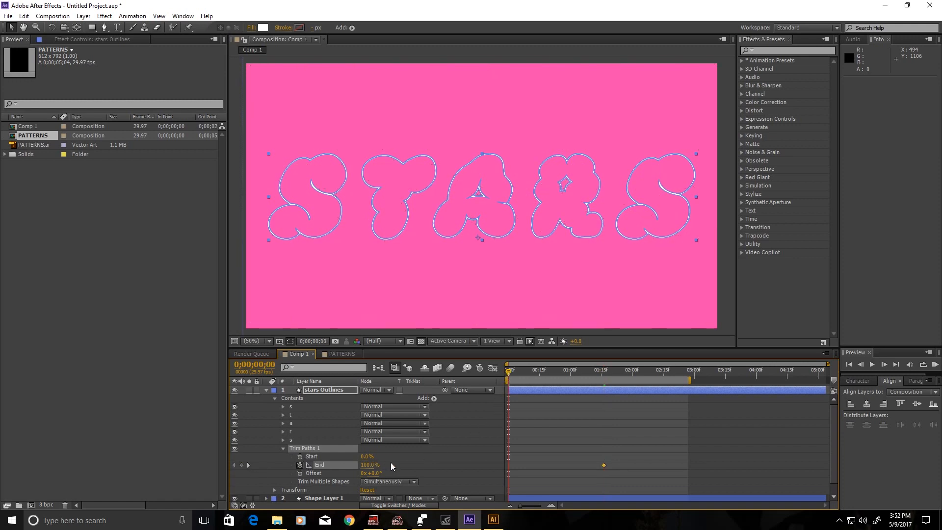
click(368, 465)
text(0)
key(Return)
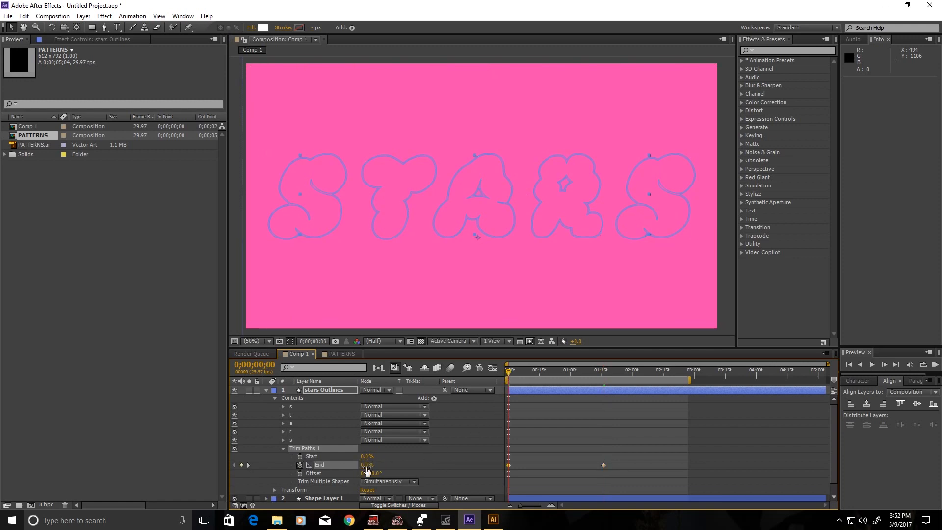
Select both End keyframes and show their speed graph.
click(547, 475)
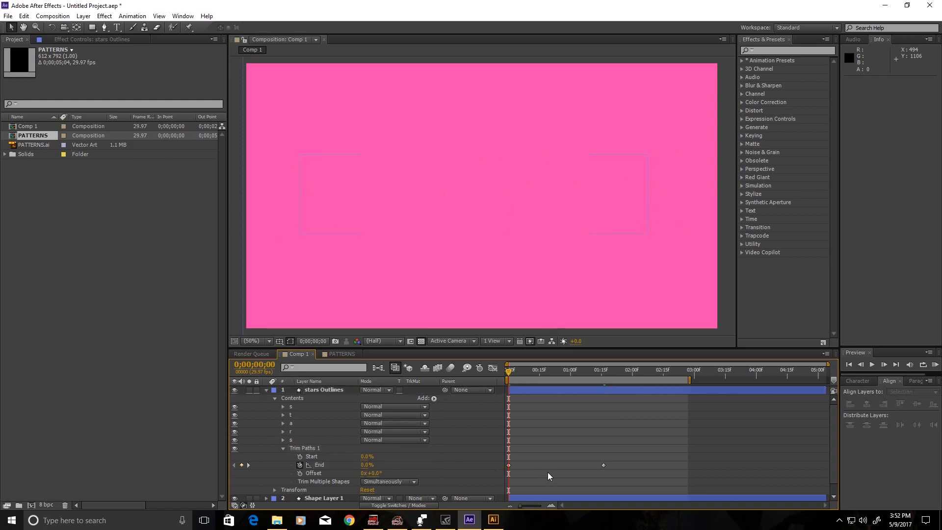
click(508, 465)
drag(622, 473, 518, 457)
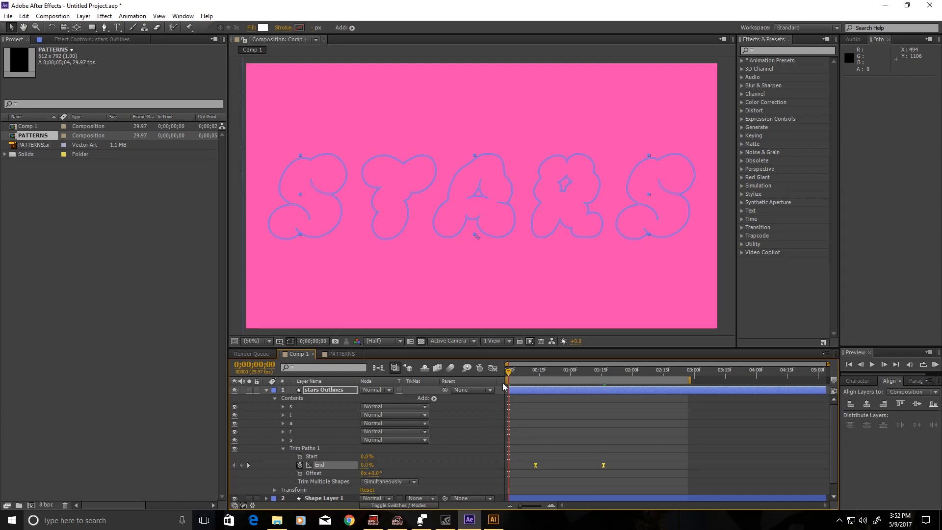
click(493, 367)
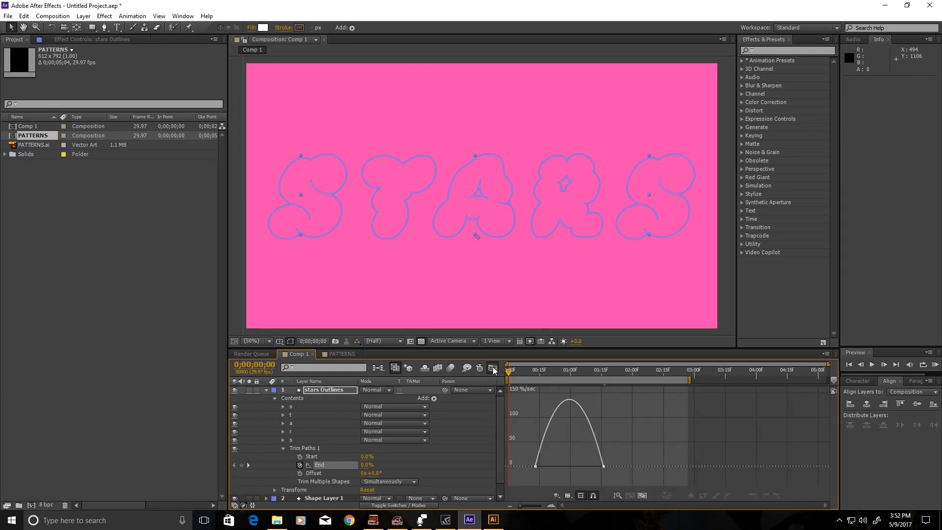
Drag the first End keyframe's influence handle right so the speed spikes sharply.
click(535, 466)
drag(546, 466, 569, 466)
scroll(598, 447, up, 2)
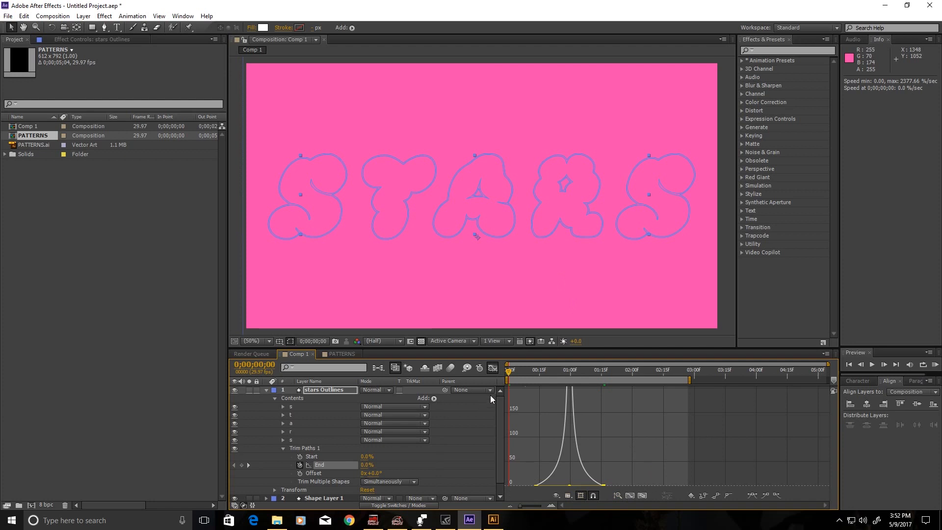
Preview the STARS outlines drawing on, then select the last s letter group.
click(492, 368)
click(936, 365)
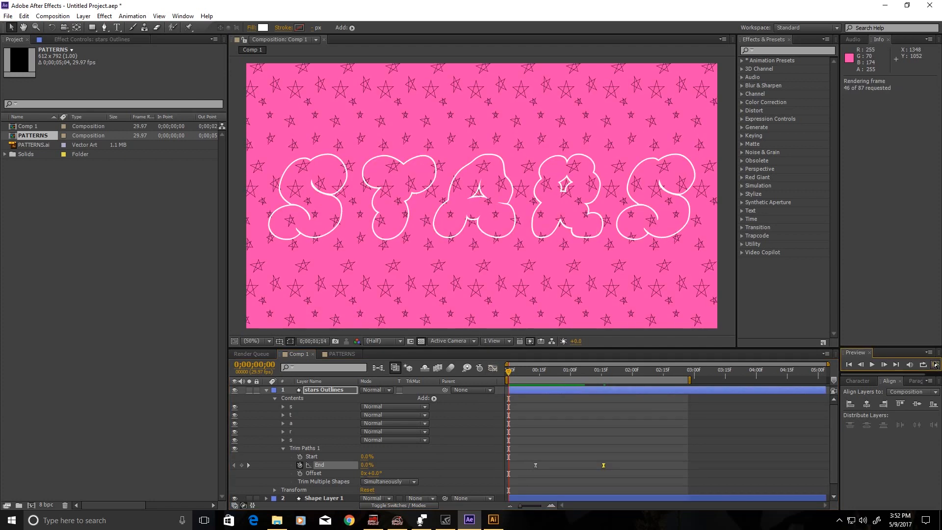
click(935, 365)
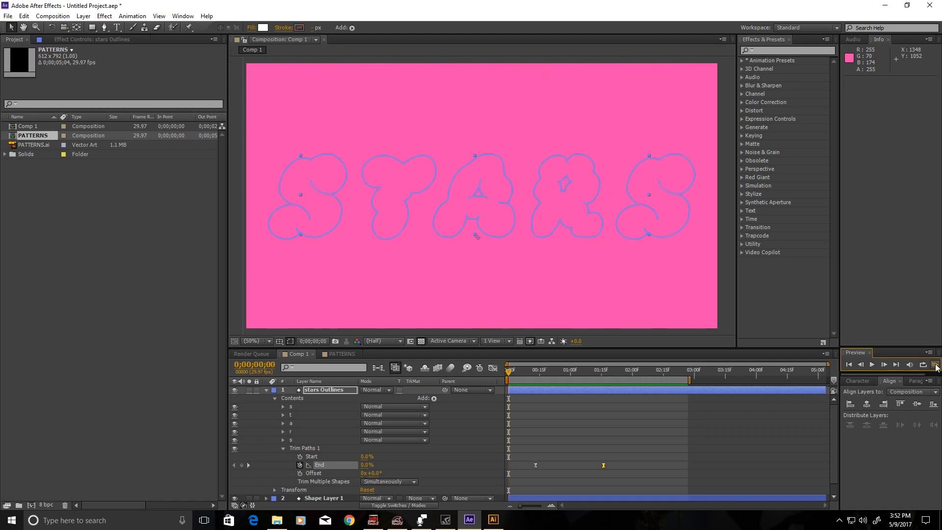
click(935, 365)
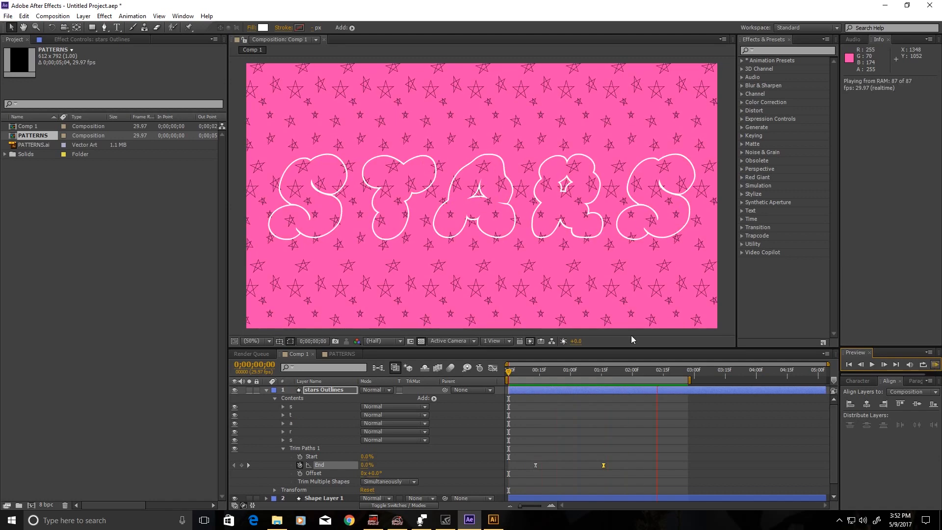
click(935, 365)
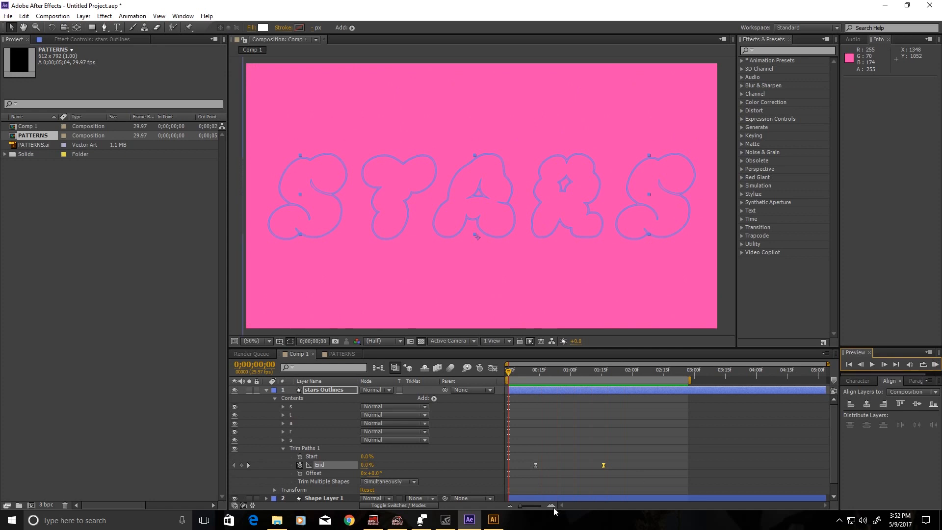
click(329, 440)
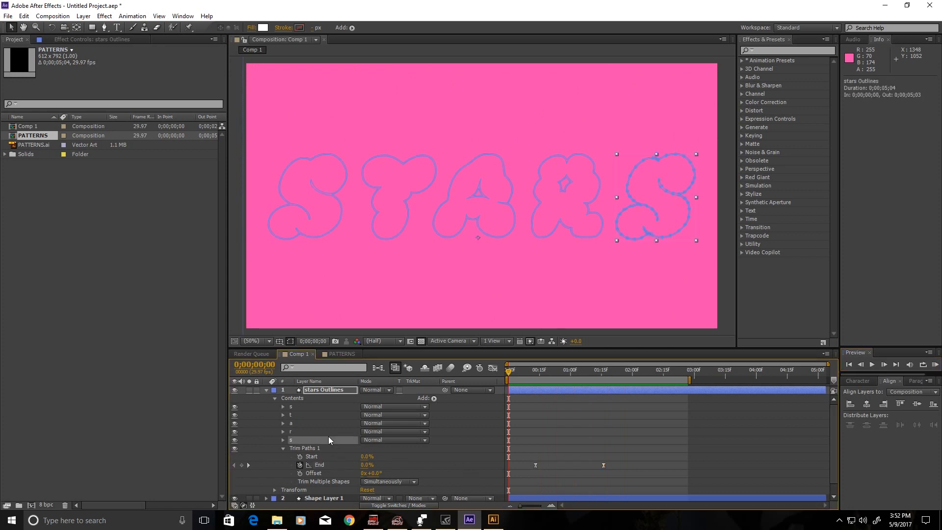
Set the five STARS letter groups to no fill with a white stroke, then preview.
shift+click(310, 407)
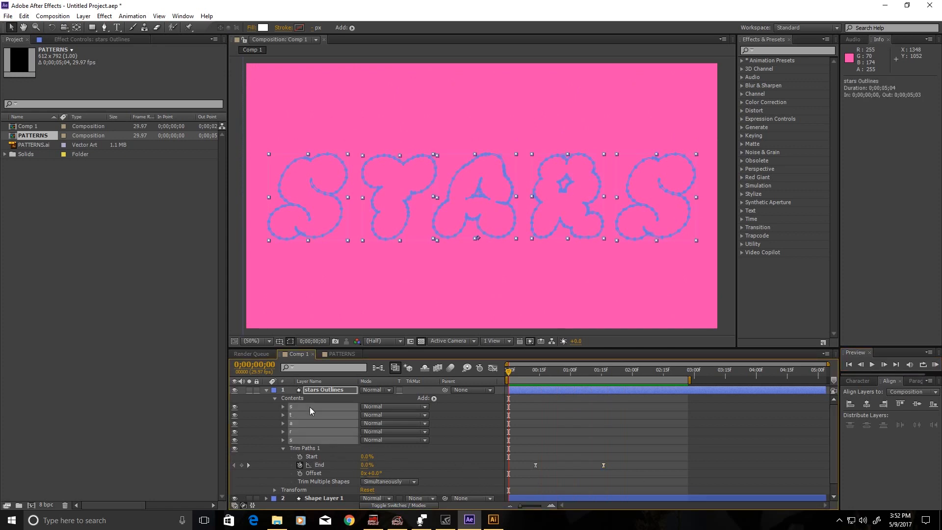
click(251, 28)
click(421, 234)
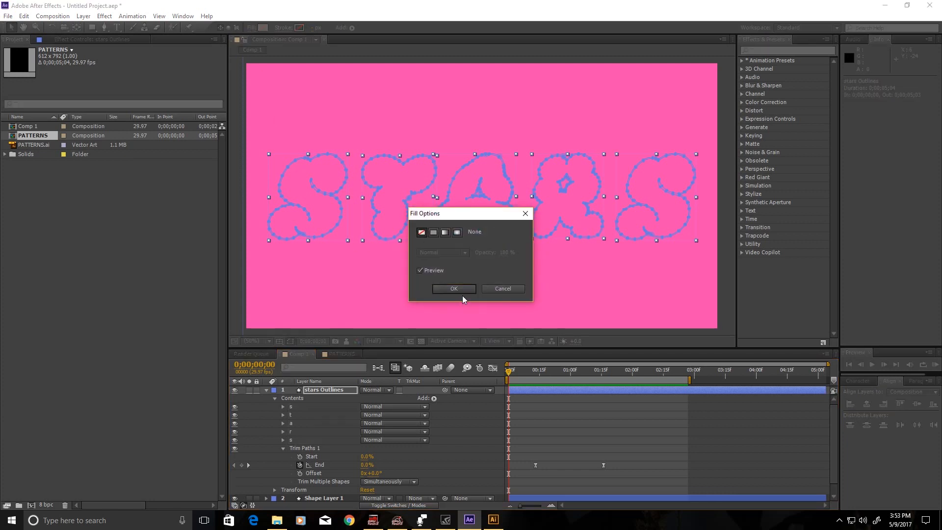
click(454, 289)
scroll(283, 431, down, 1)
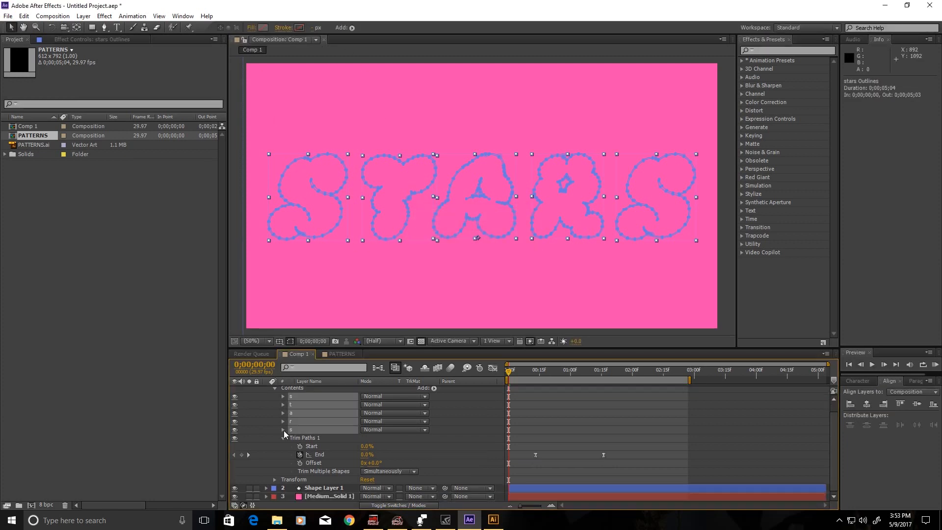
click(300, 28)
click(537, 193)
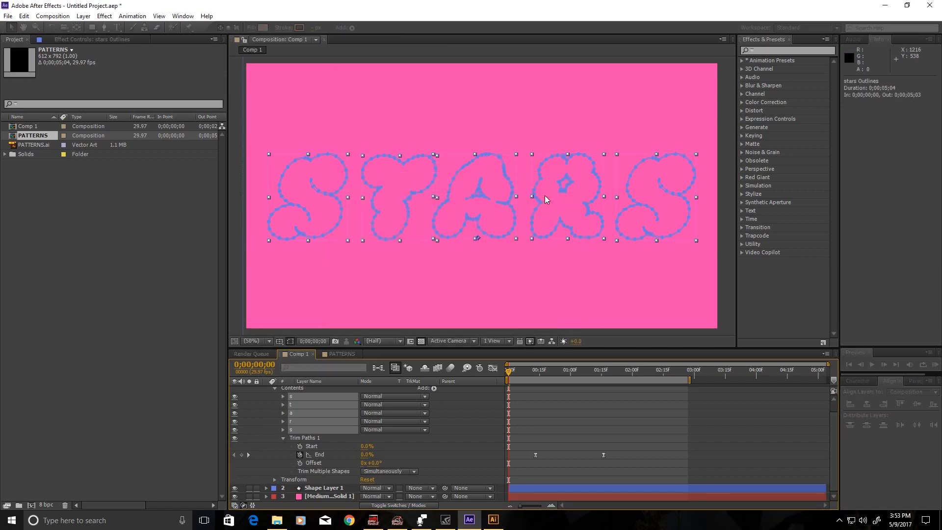
click(934, 364)
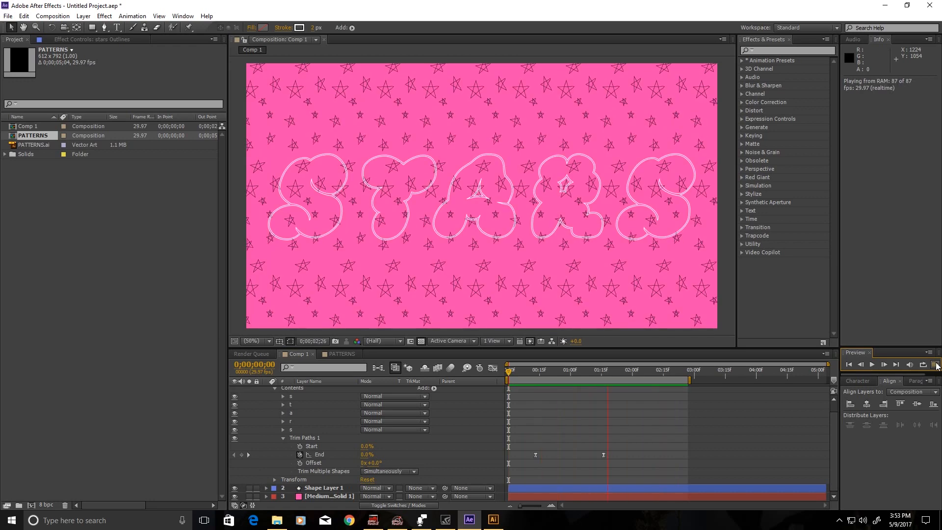
Reselect all five letter groups, raise their stroke width to 5 px, and preview the result.
click(283, 429)
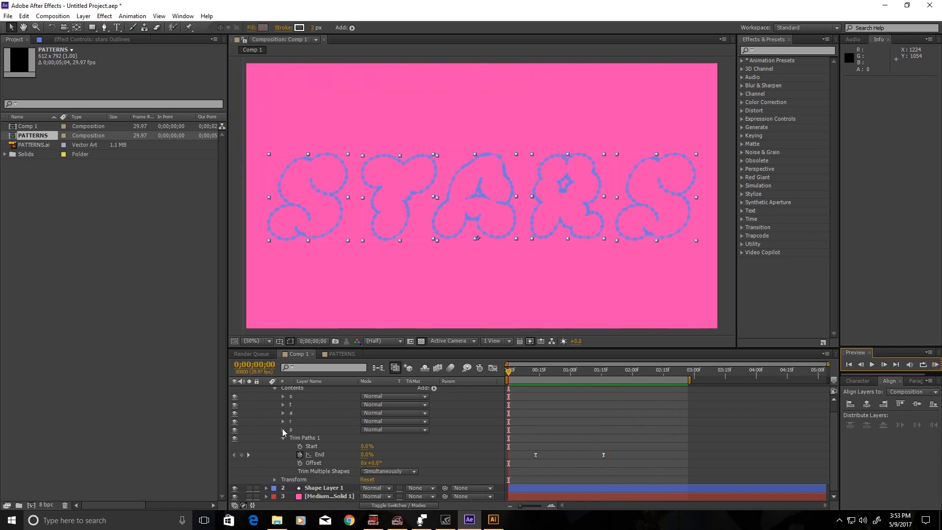
click(283, 430)
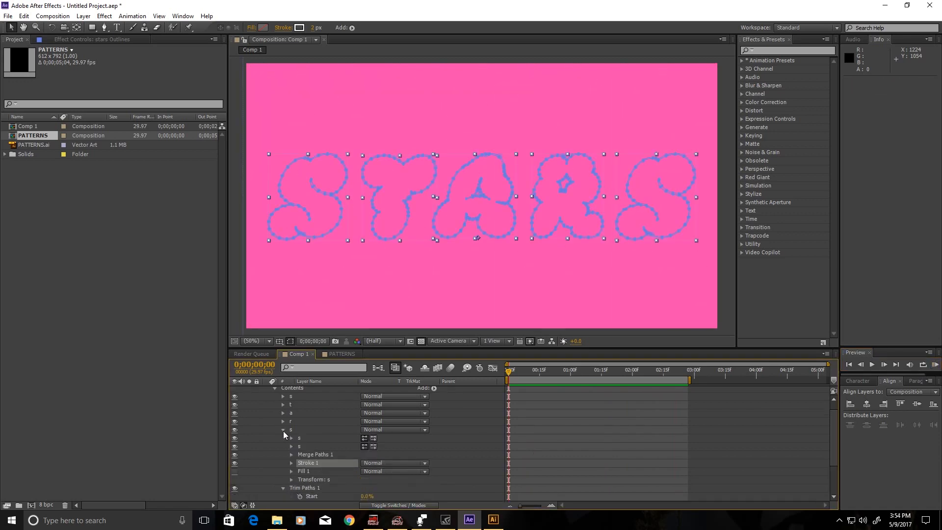
click(283, 429)
click(827, 394)
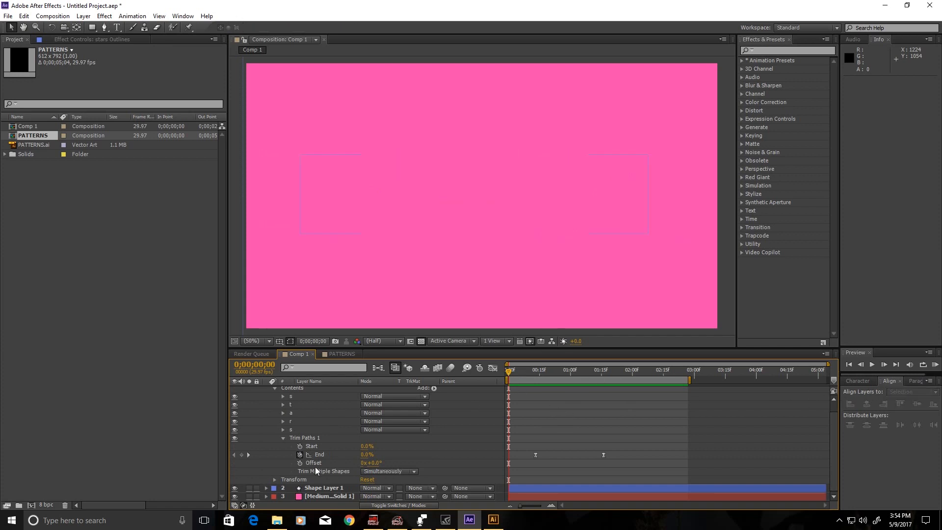
click(294, 430)
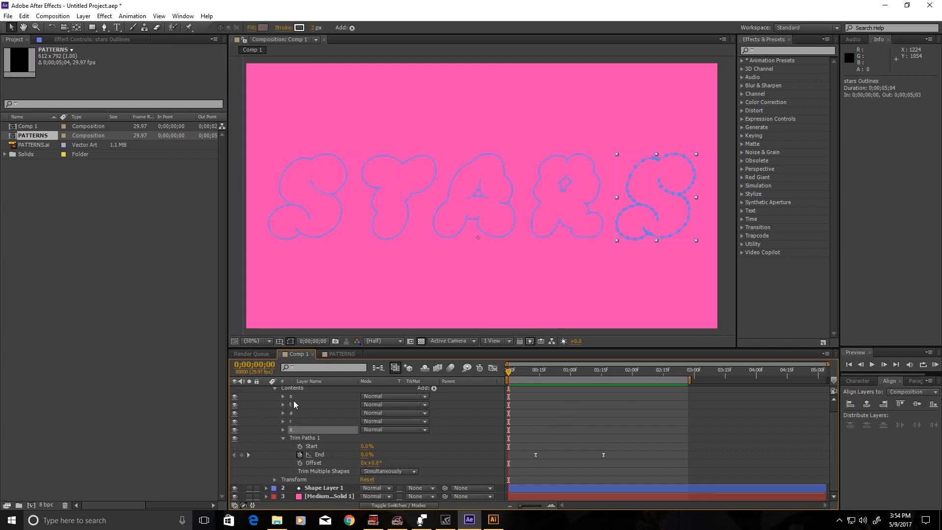
shift+click(294, 396)
click(312, 28)
text(5)
key(Return)
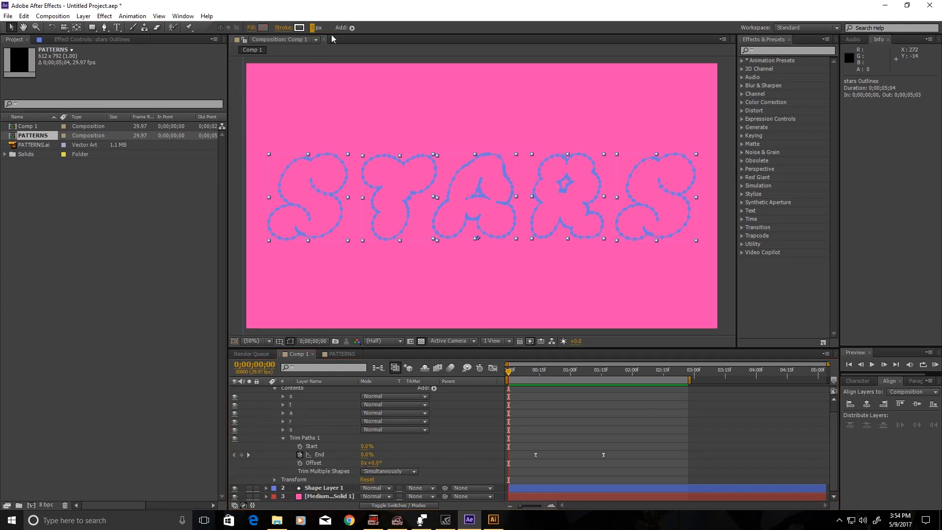
click(524, 424)
click(934, 364)
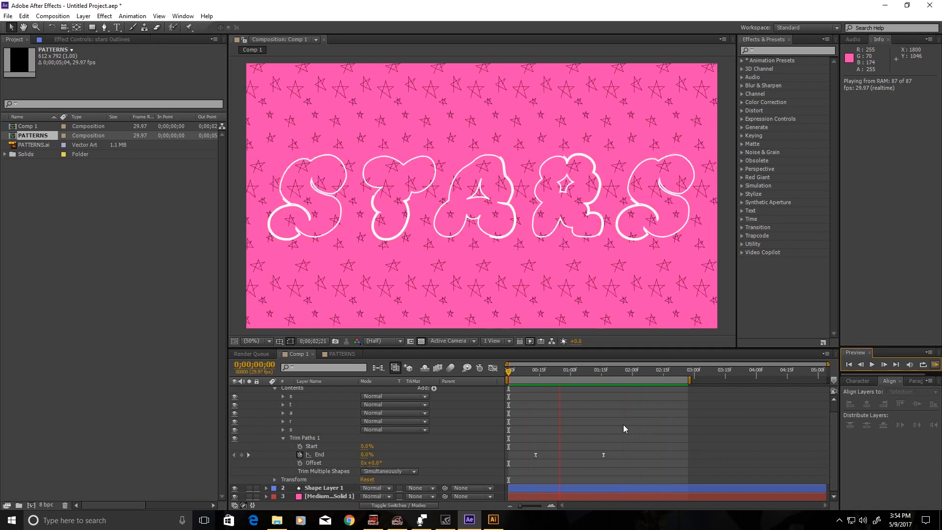
Drag the End keyframe later to 0;00;01;26, then to 0;00;02;26, previewing each change.
key(space)
drag(603, 455, 624, 455)
key(space)
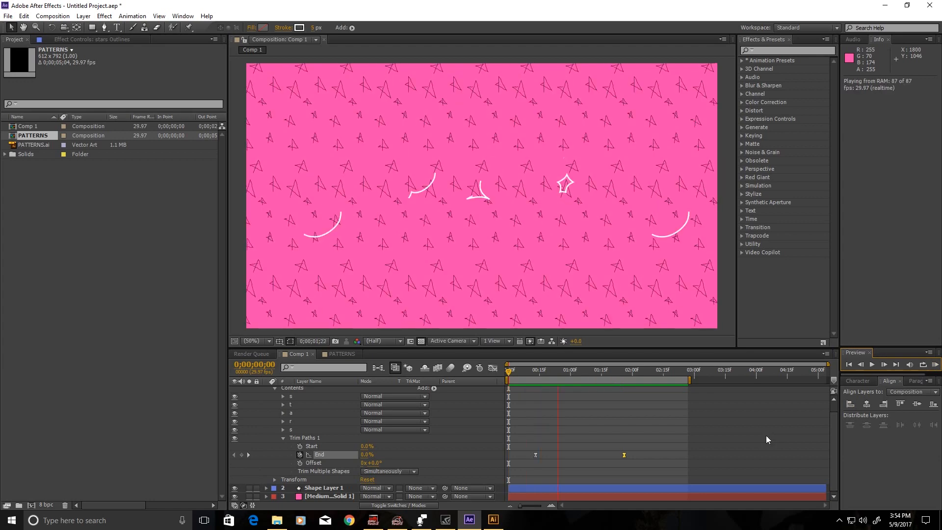
drag(624, 456, 684, 462)
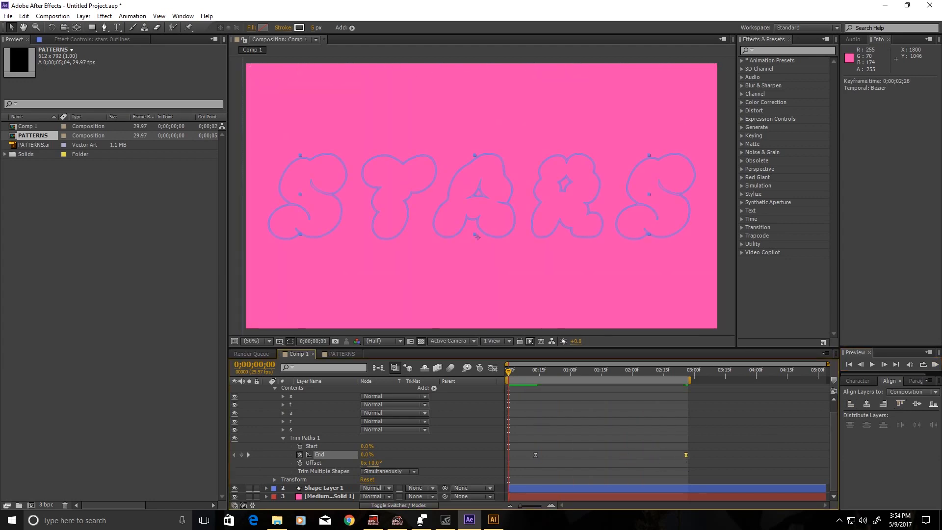
click(934, 365)
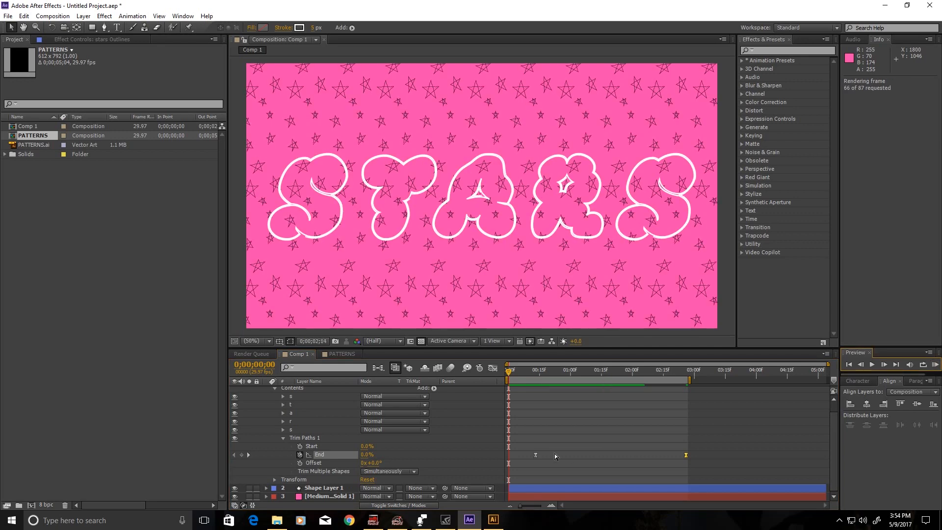
click(537, 456)
Move the first End keyframe later, preview, then select both End keyframes and show their speed curve.
drag(537, 454, 594, 455)
click(934, 365)
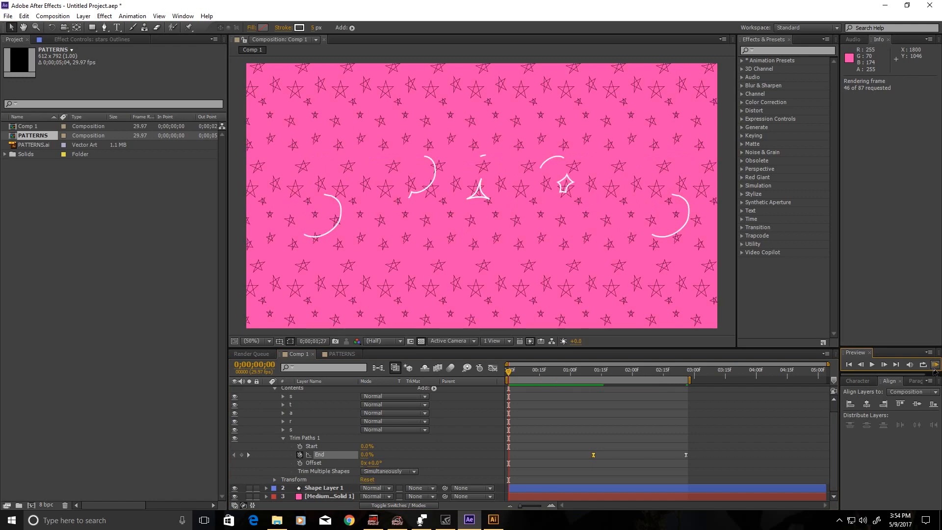
key(space)
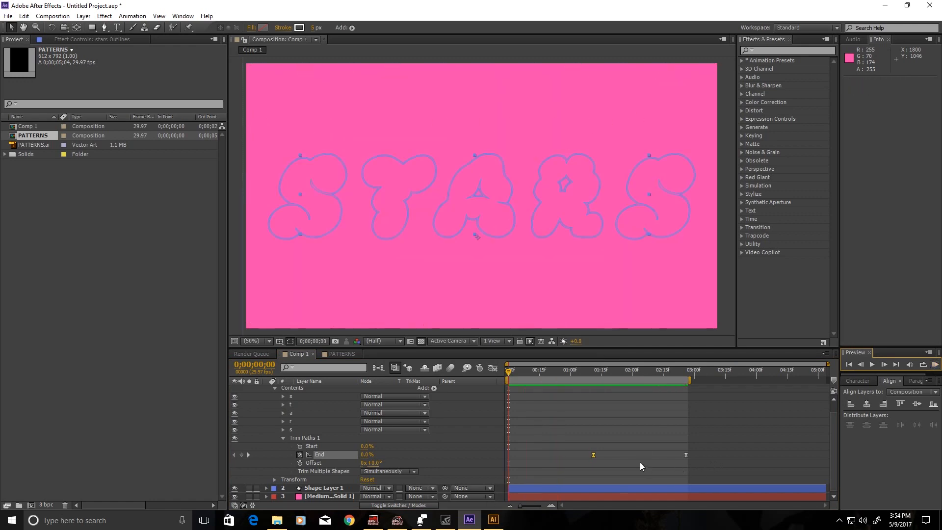
drag(580, 435, 709, 470)
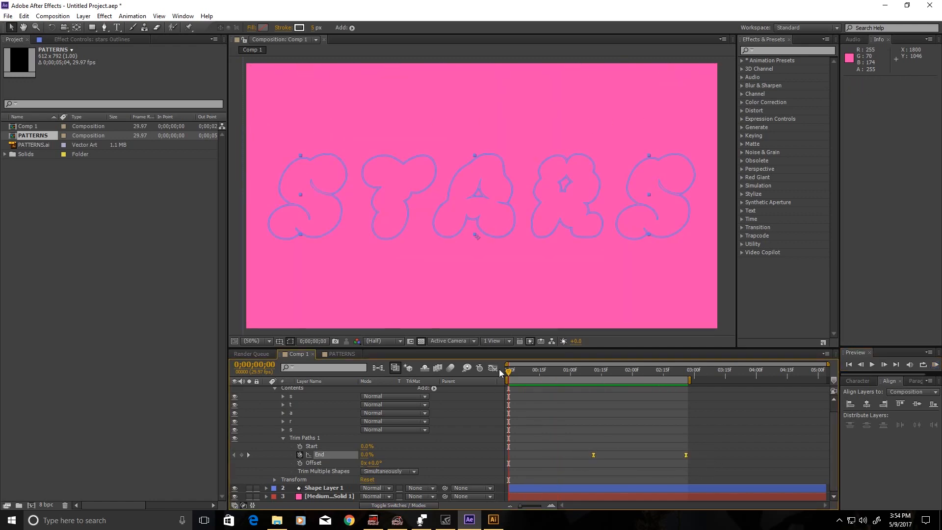
click(492, 368)
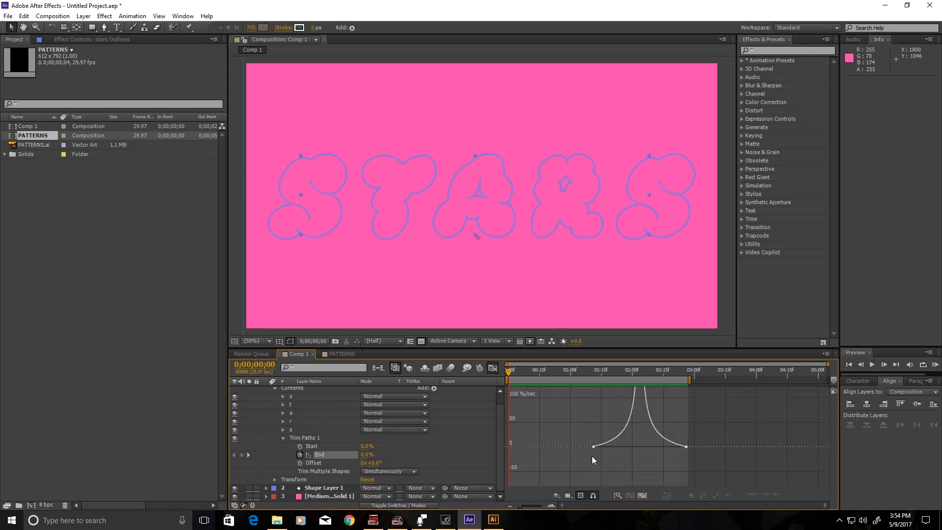
Drag the End keyframes' influence handle to flatten the speed curve, then preview the later write-on.
click(639, 448)
drag(640, 447, 596, 446)
click(932, 366)
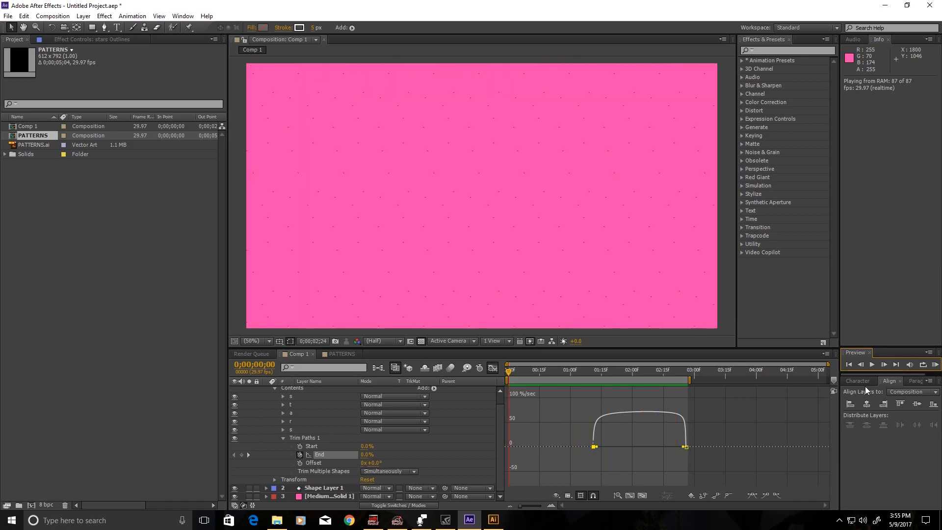
key(space)
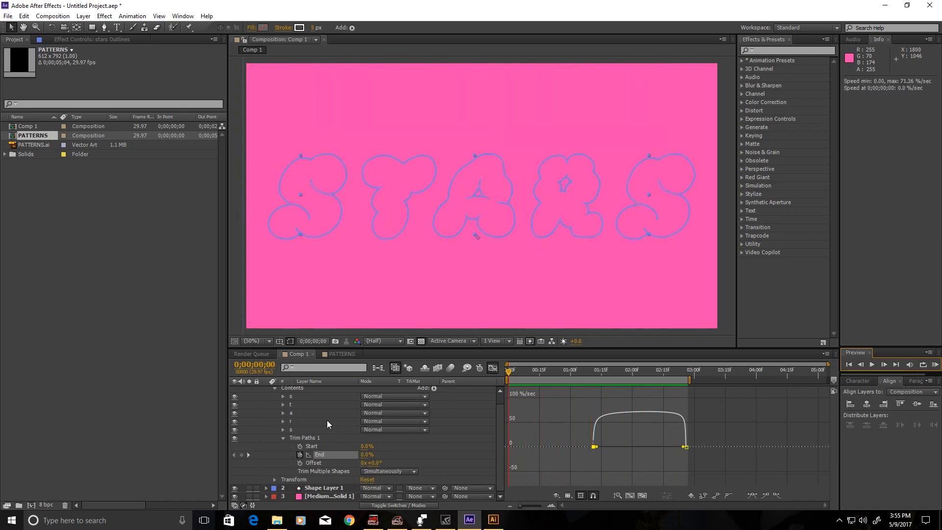
click(276, 389)
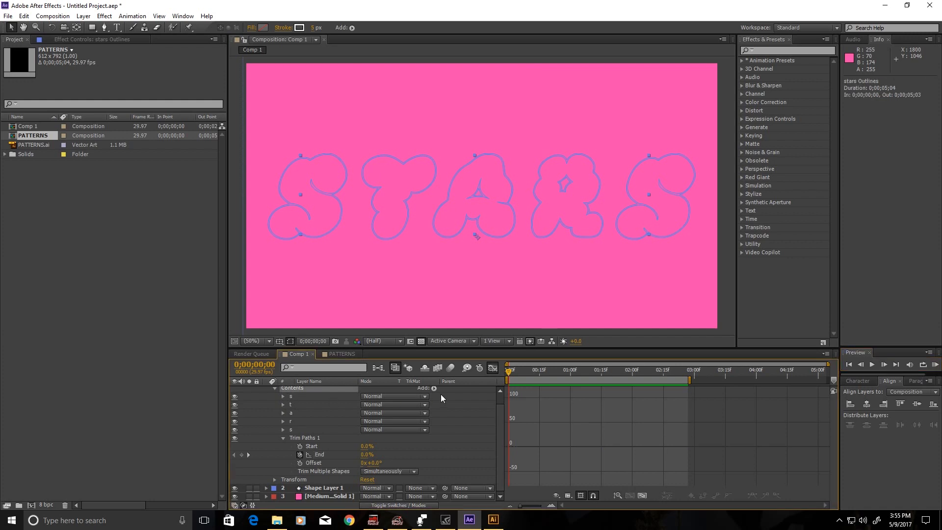
Add Wiggle Paths to the stars Outlines contents, deleting an accidentally added Trim Paths 2.
click(433, 388)
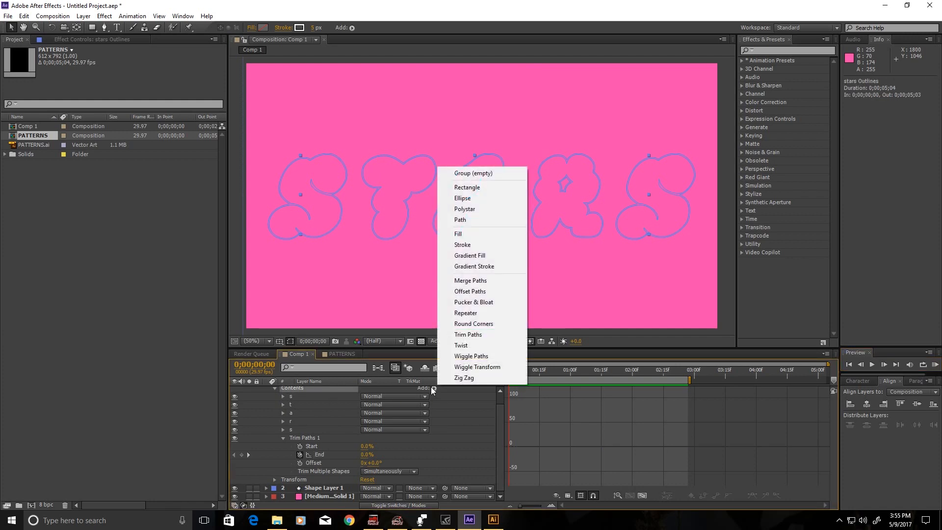
click(466, 334)
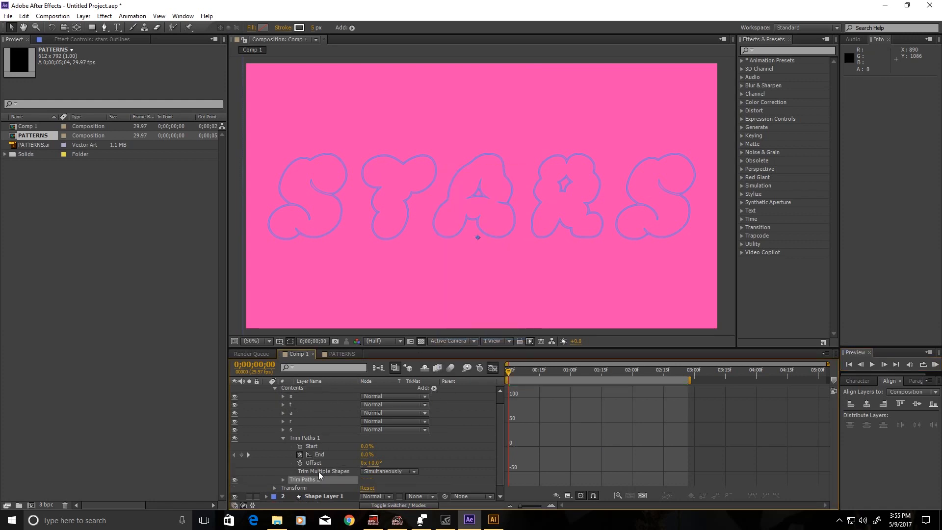
key(Delete)
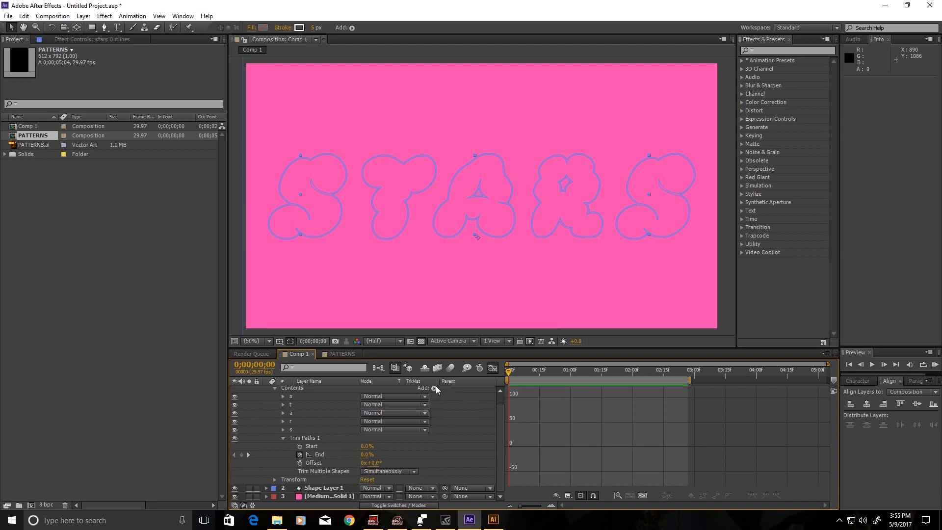
click(434, 388)
click(458, 357)
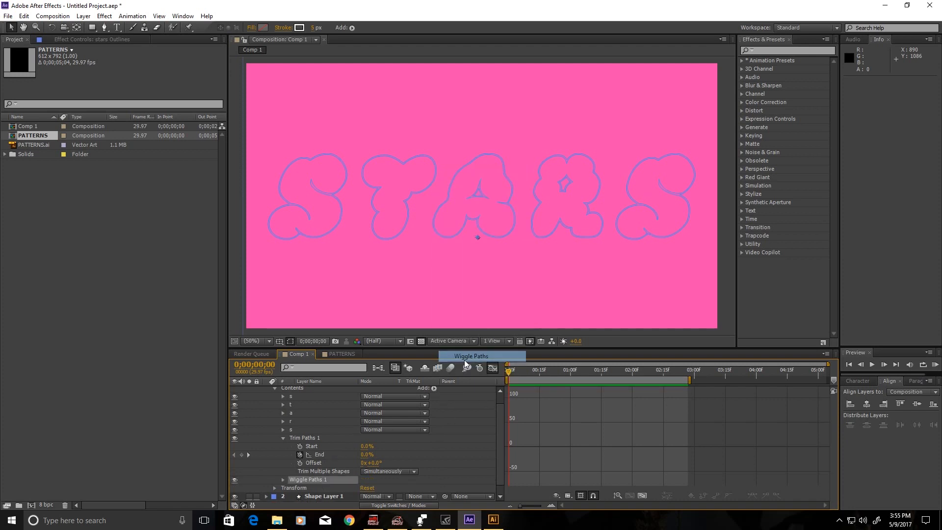
Scrub to the end of the outline animation and zoom the viewer to 200% to inspect the jagged strokes.
drag(640, 373, 629, 373)
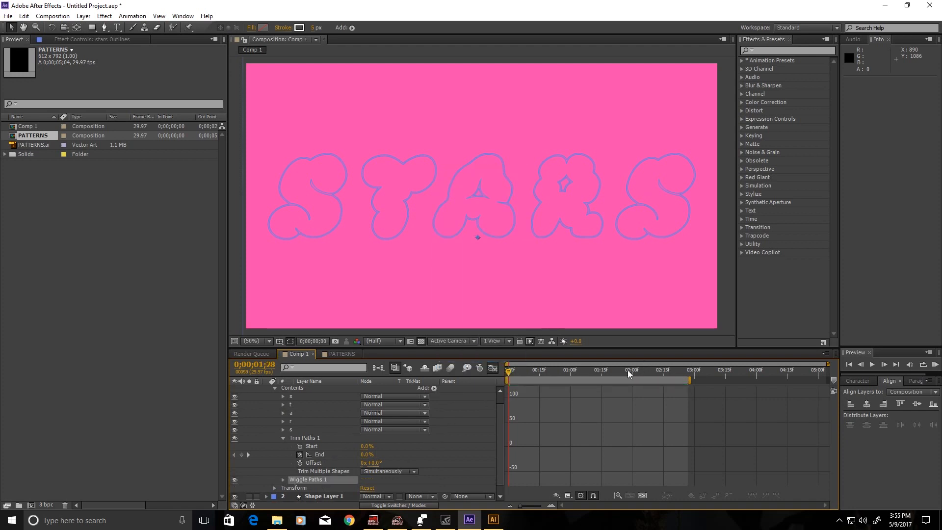
click(491, 371)
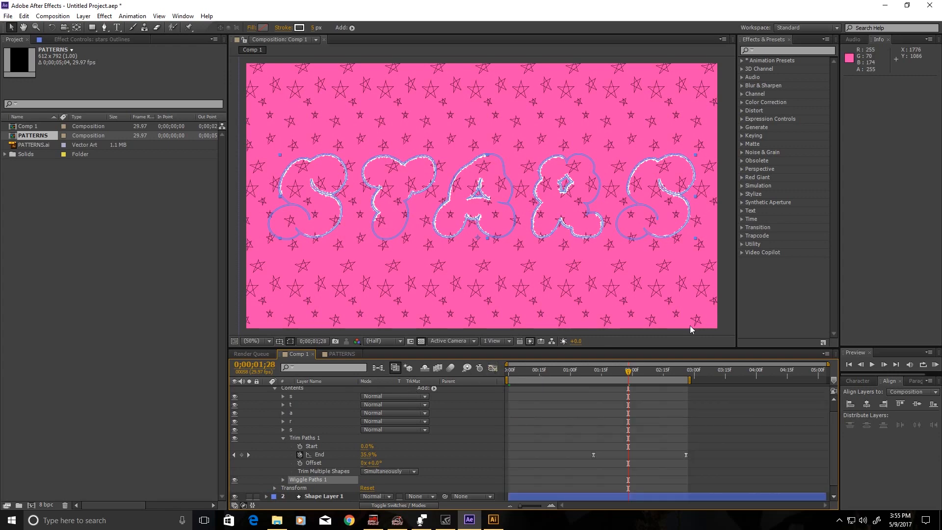
drag(661, 373, 688, 373)
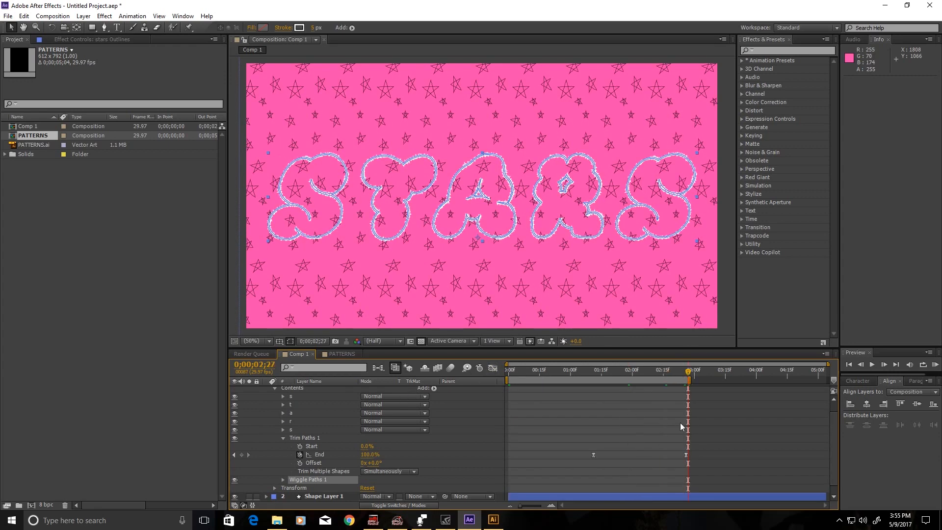
click(708, 420)
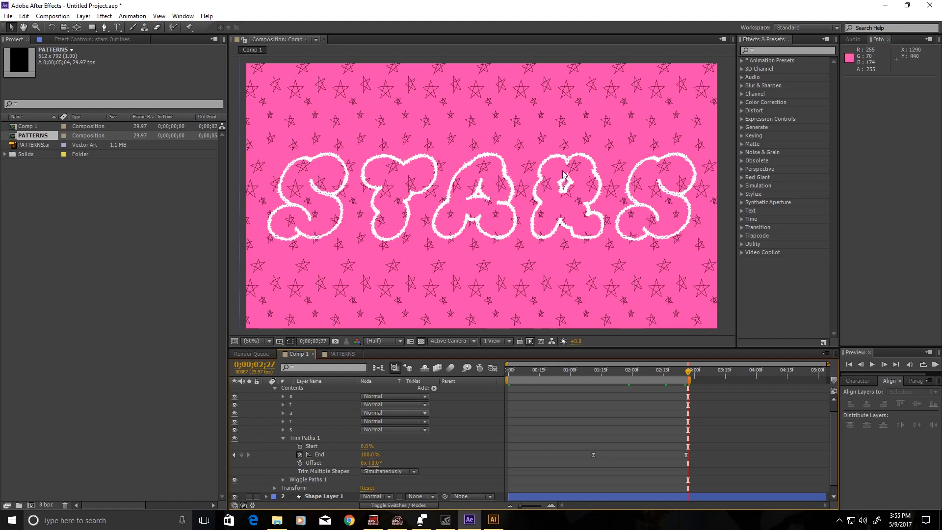
key(period)
key(period)
key(period)
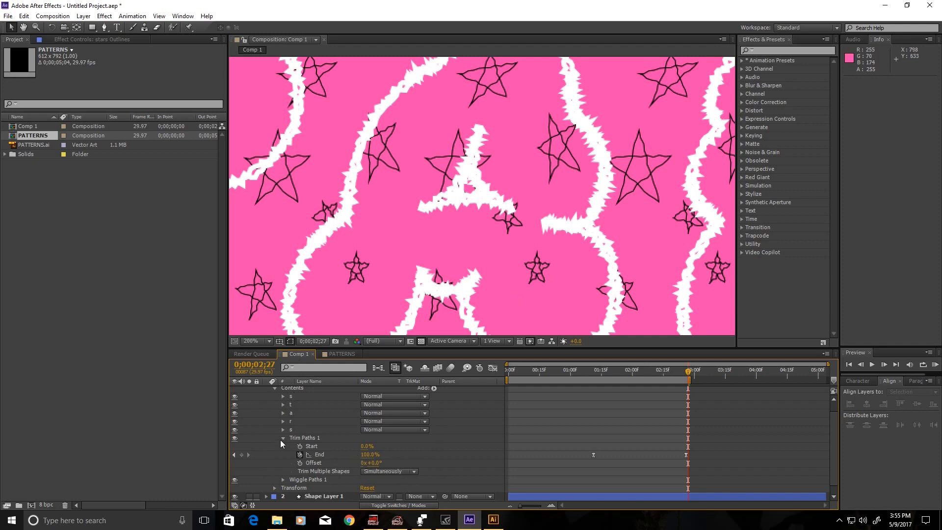
Expand Wiggle Paths 1 and set its Size to 2.
mouse_move(277, 438)
mouse_down()
mouse_move(290, 440)
mouse_move(281, 440)
mouse_up()
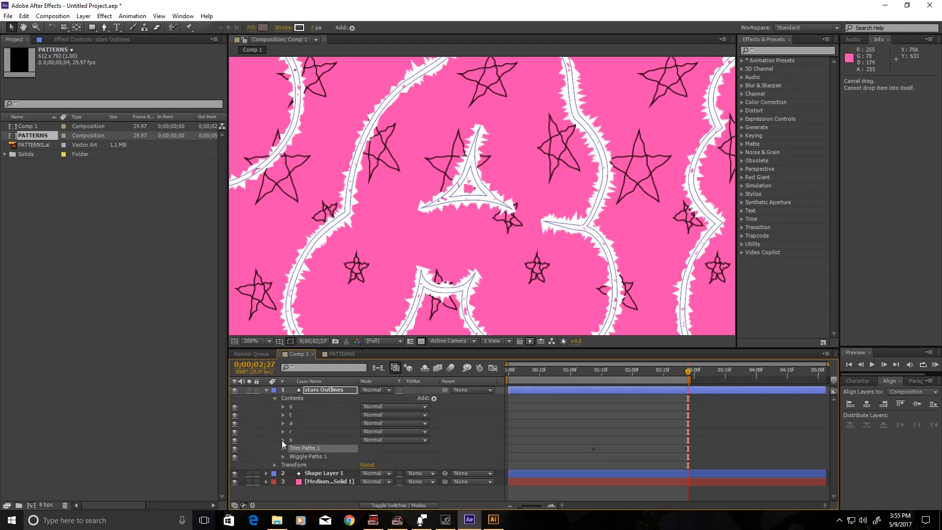
click(282, 456)
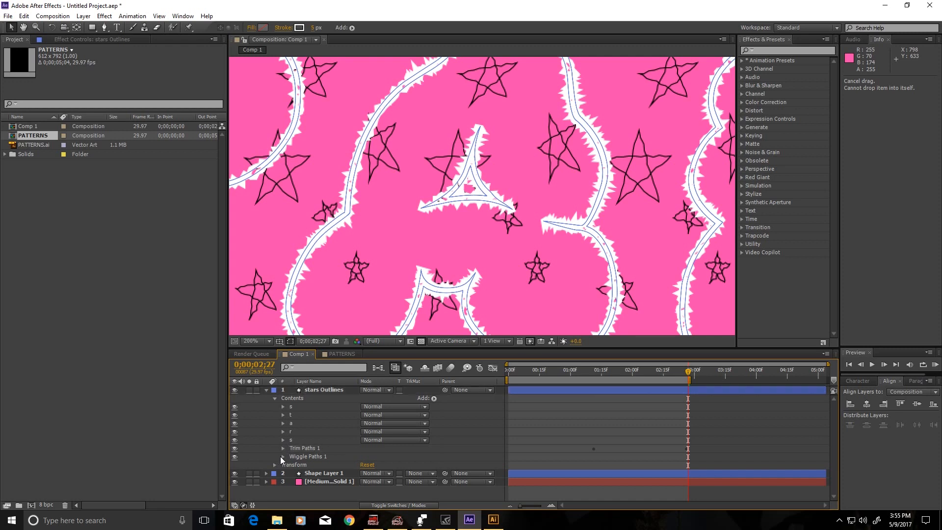
scroll(402, 401, down, 2)
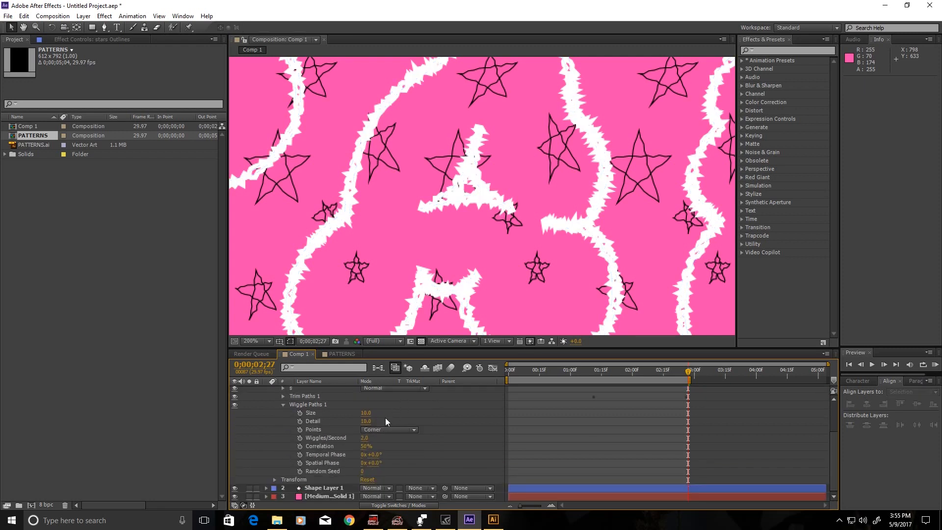
click(366, 413)
text(5)
key(Return)
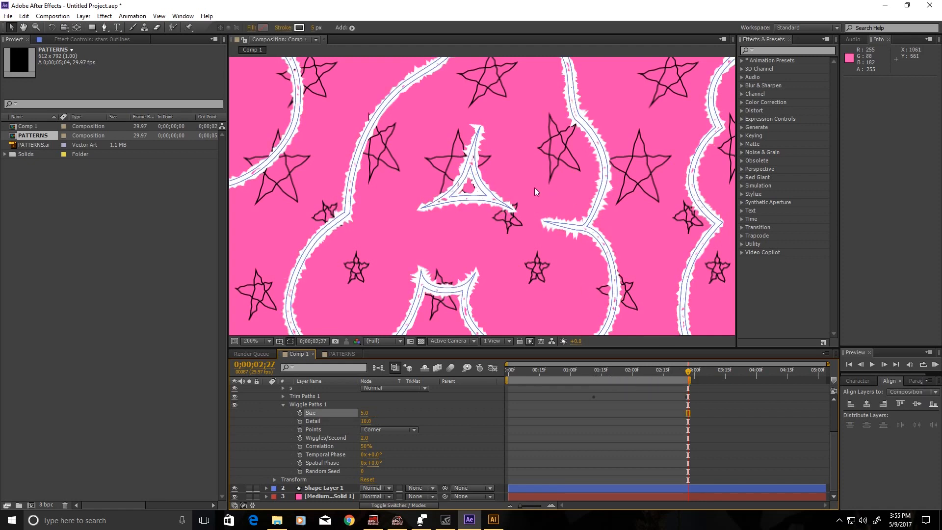
click(366, 413)
text(2)
key(Return)
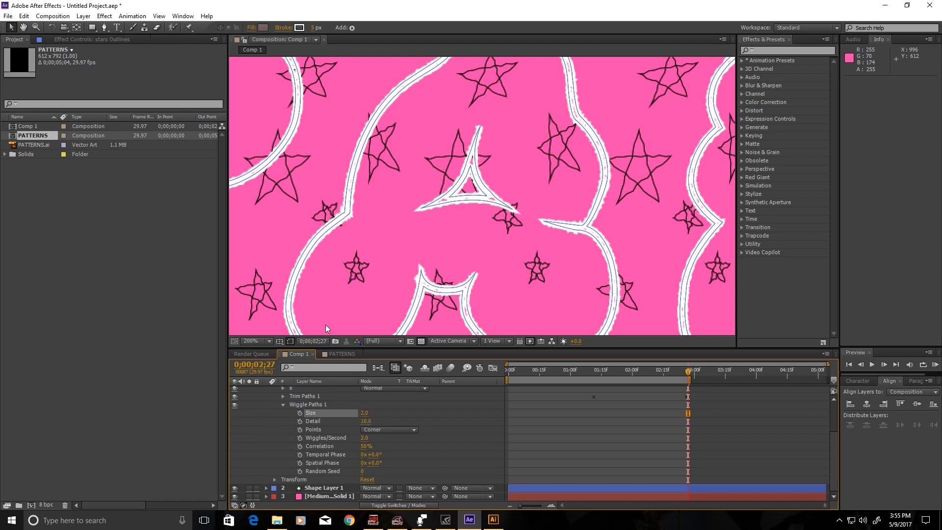
Set the wiggle Detail to 10 and switch Points to Smooth.
click(366, 421)
text(5)
key(Return)
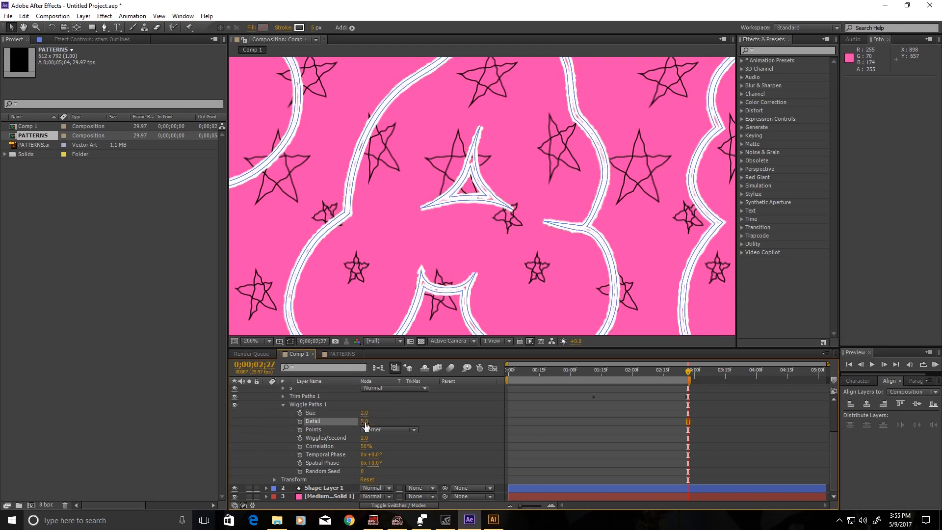
click(414, 430)
click(461, 439)
click(406, 431)
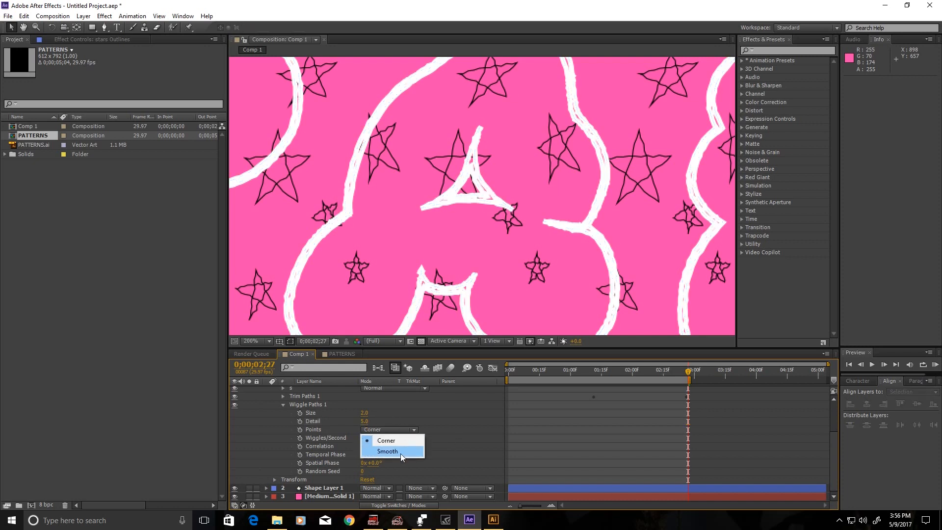
click(400, 451)
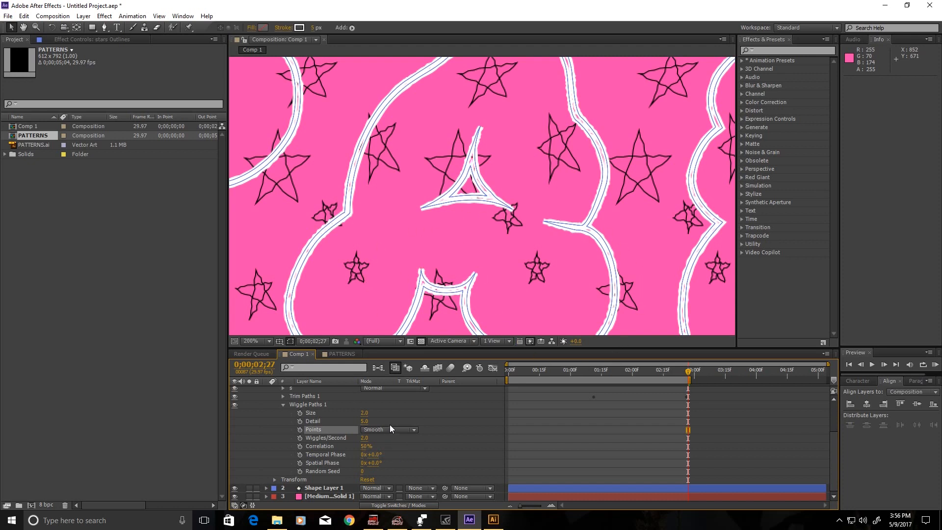
click(364, 421)
text(10)
key(Return)
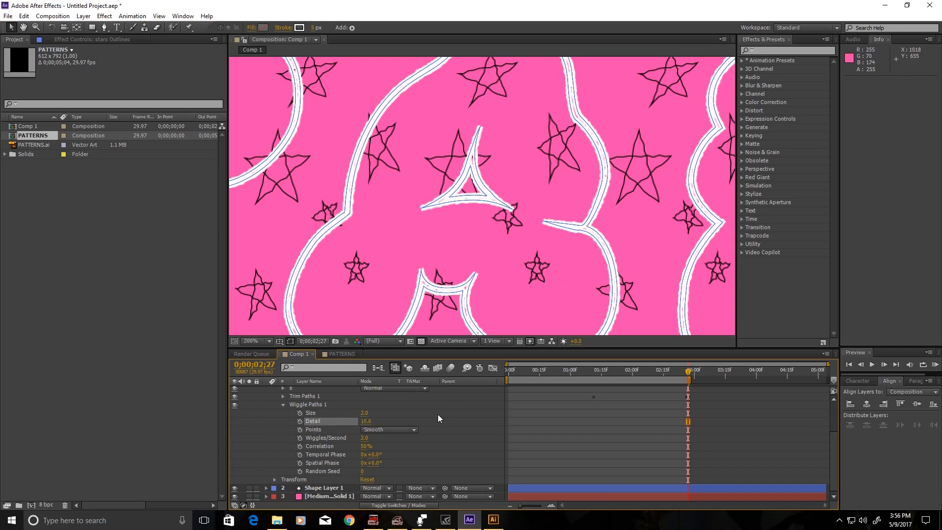
Set the wiggle Random Seed to 8 and fit the whole composition in the viewer.
click(363, 471)
text(8)
key(Return)
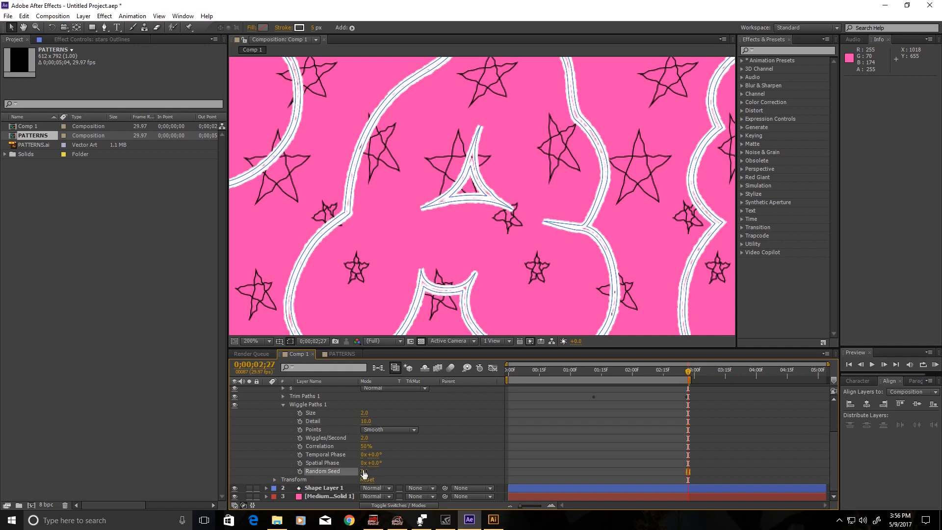
click(465, 401)
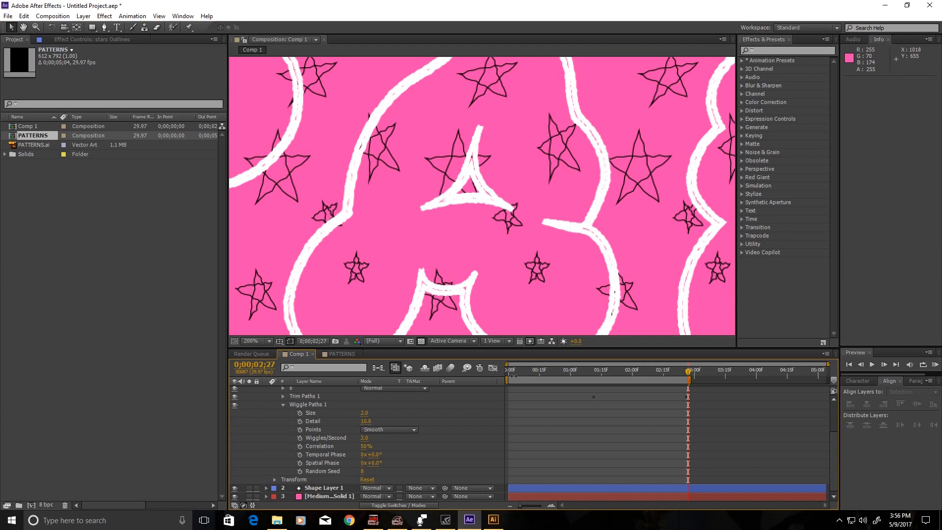
click(268, 341)
click(278, 175)
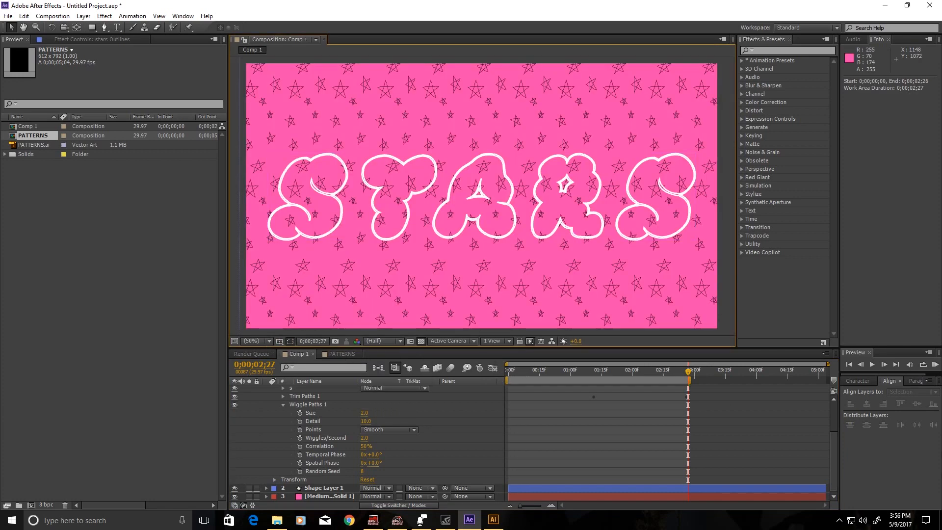
Preview the outlines, move the work area to about 01:10–04:06, and preview that range again.
click(848, 364)
click(934, 364)
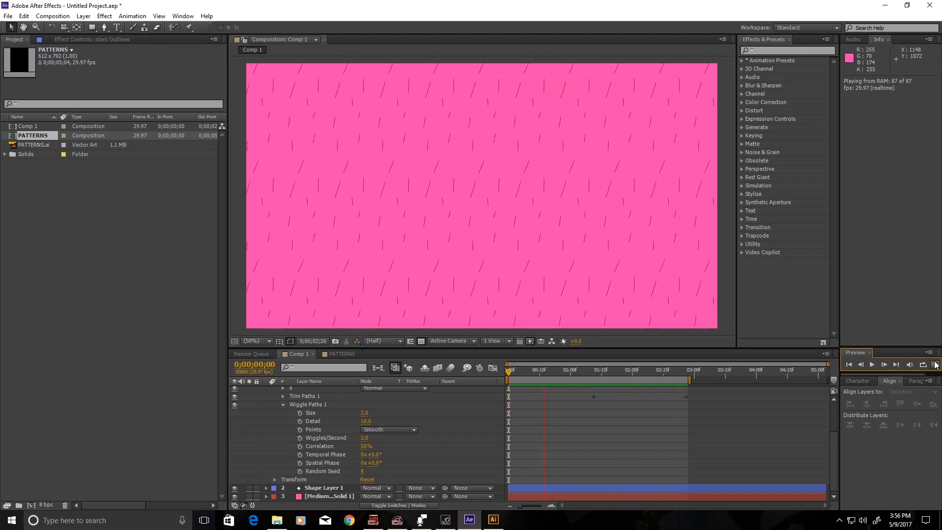
key(space)
drag(688, 382, 770, 395)
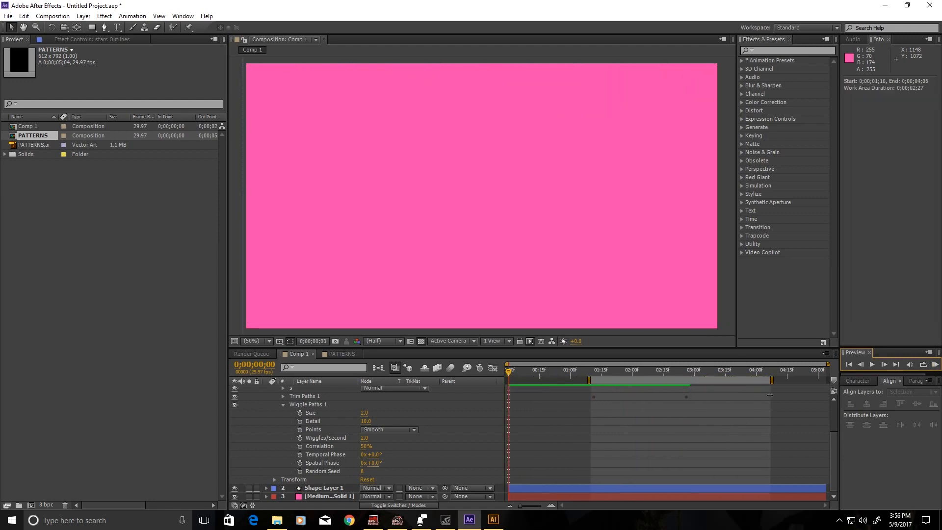
click(934, 365)
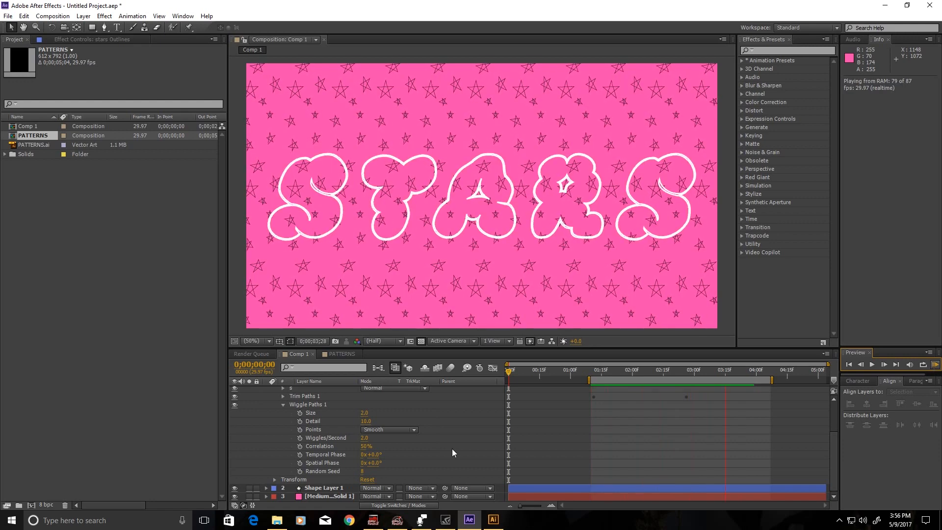
Set Wiggle Paths Wiggles/Second to 8 and preview the faster wobble.
click(363, 438)
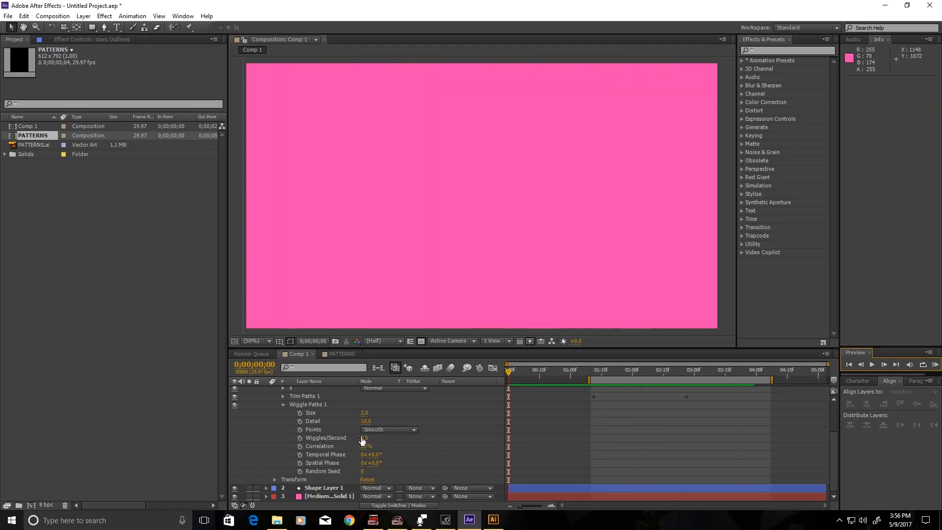
text(8)
key(Return)
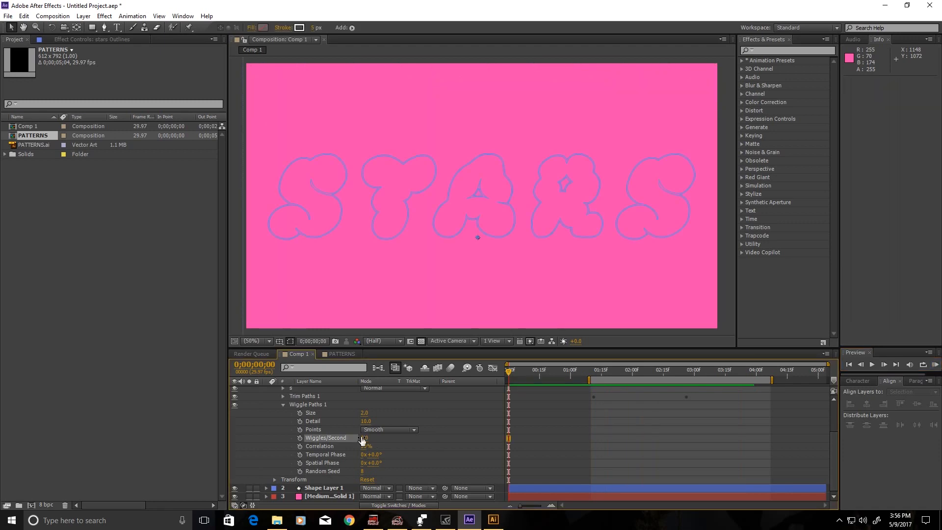
click(934, 364)
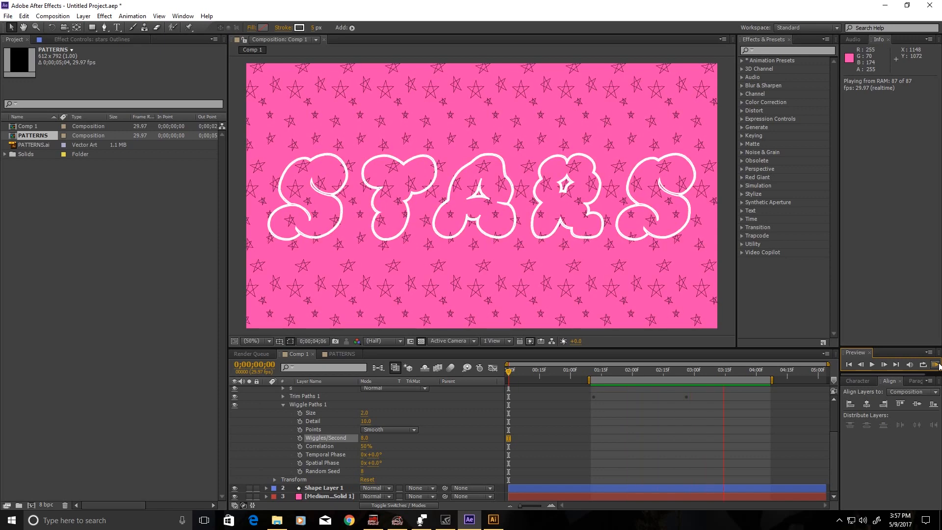
Increase the wiggle Size to 5, preview it, and collapse the Wiggle Paths settings.
click(364, 413)
text(5)
key(Return)
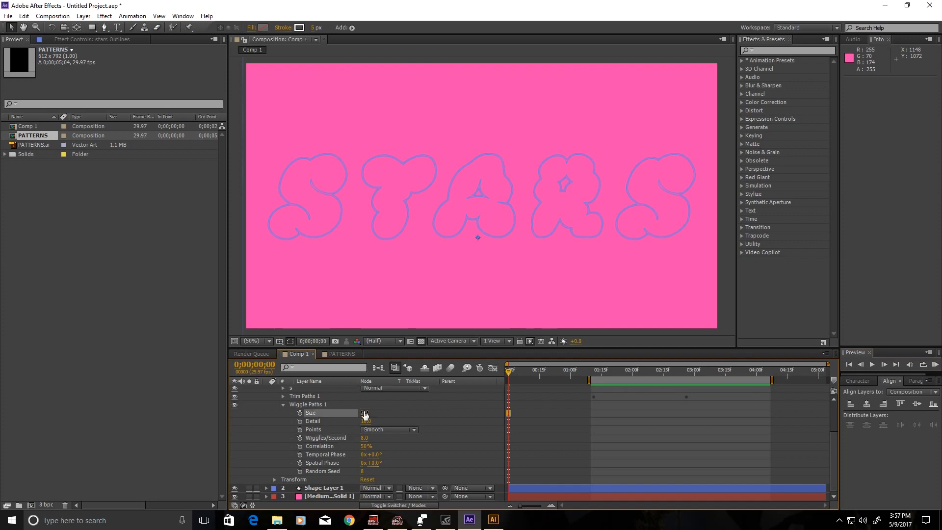
click(935, 364)
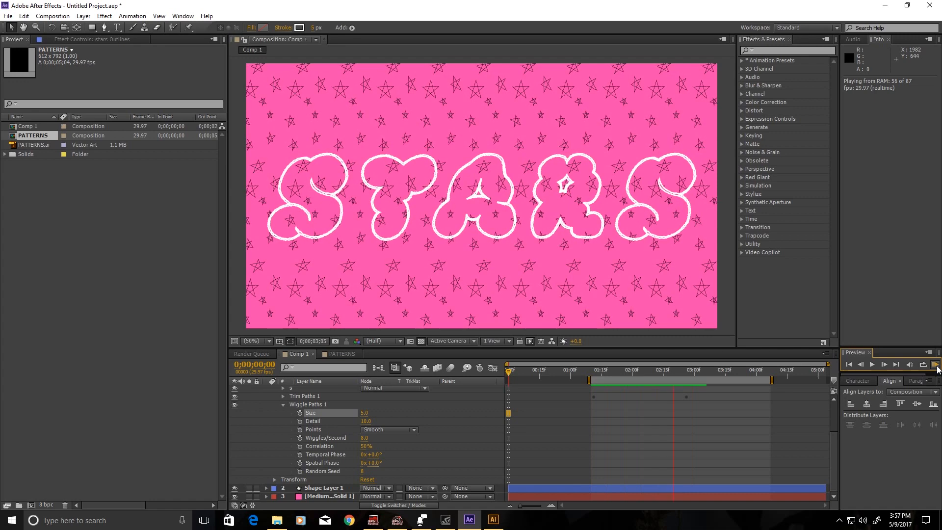
click(936, 366)
mouse_move(608, 373)
mouse_down()
mouse_move(590, 376)
mouse_move(726, 378)
mouse_move(665, 375)
mouse_up()
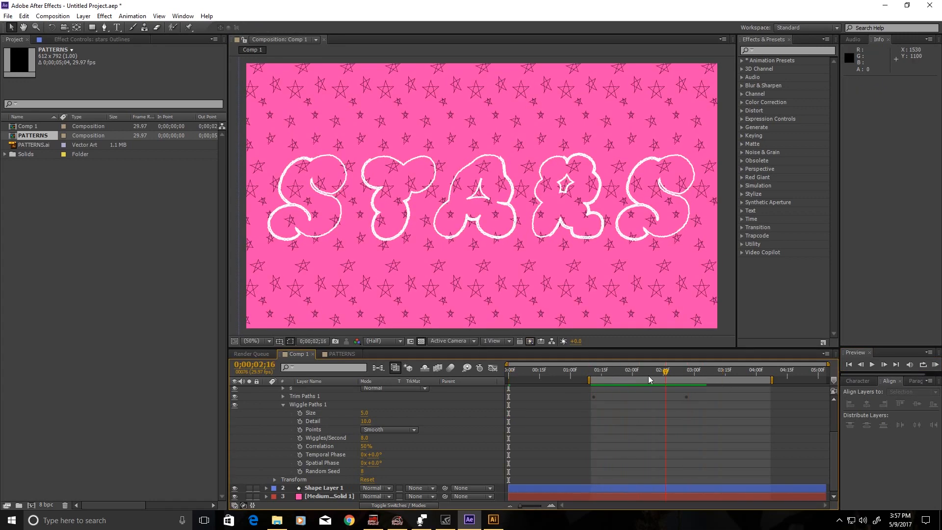
click(283, 404)
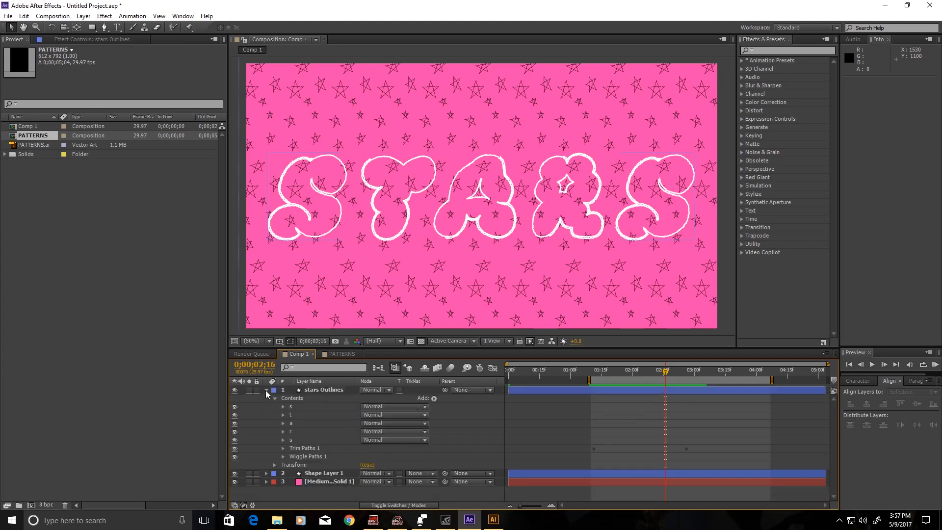
Import rough-beige-paper-texture.jpg from the footage folder into the project.
click(266, 390)
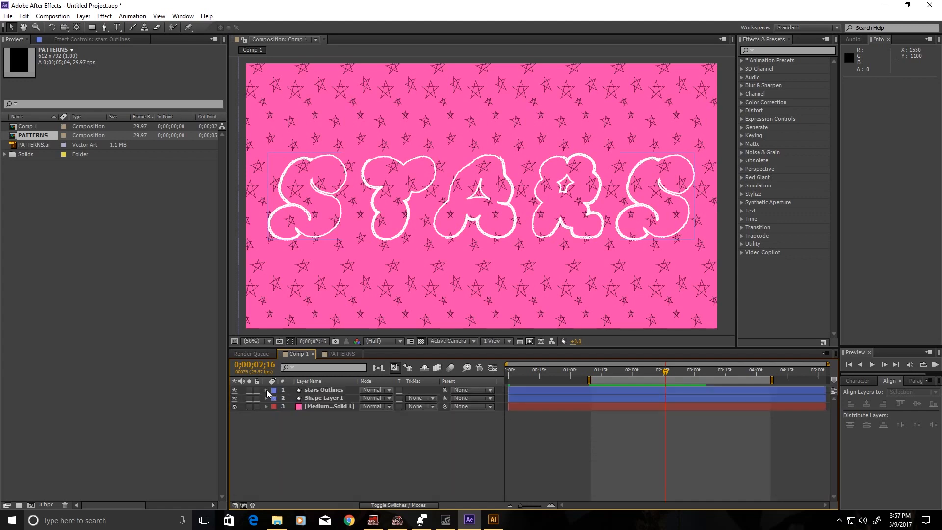
double_click(57, 228)
click(28, 127)
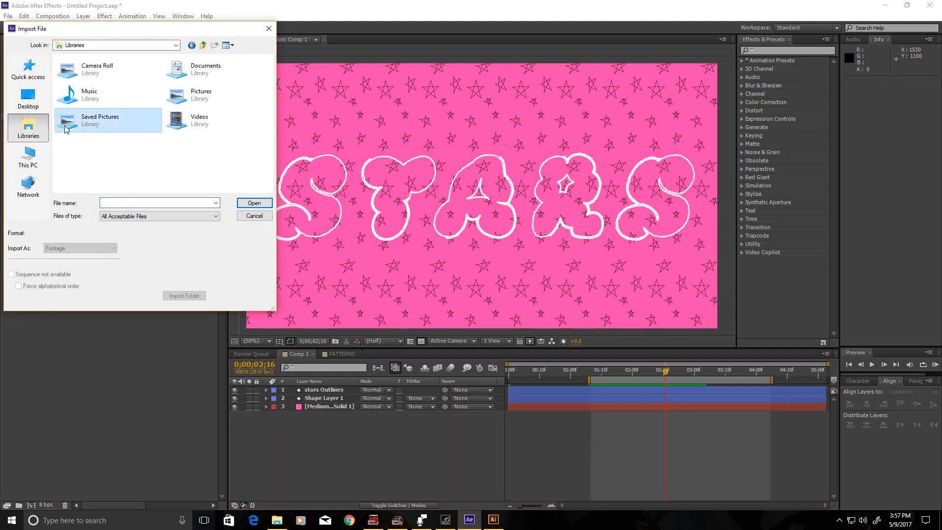
double_click(64, 125)
scroll(245, 157, down, 3)
scroll(247, 149, down, 5)
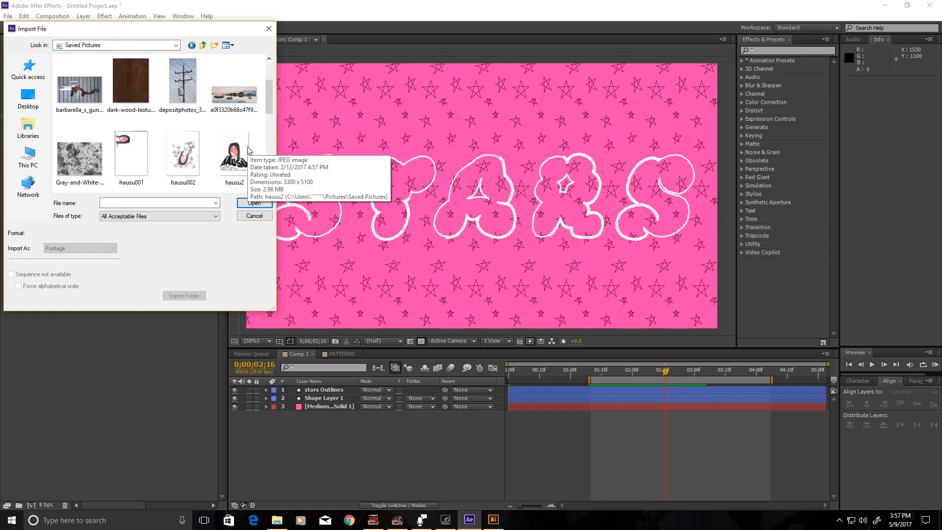
click(192, 45)
double_click(194, 92)
double_click(232, 88)
click(76, 164)
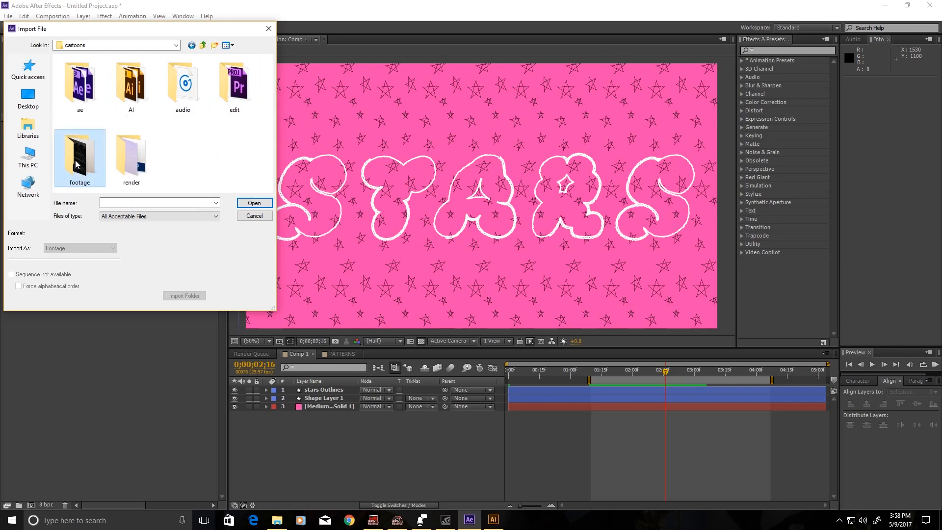
double_click(76, 164)
click(189, 87)
click(251, 205)
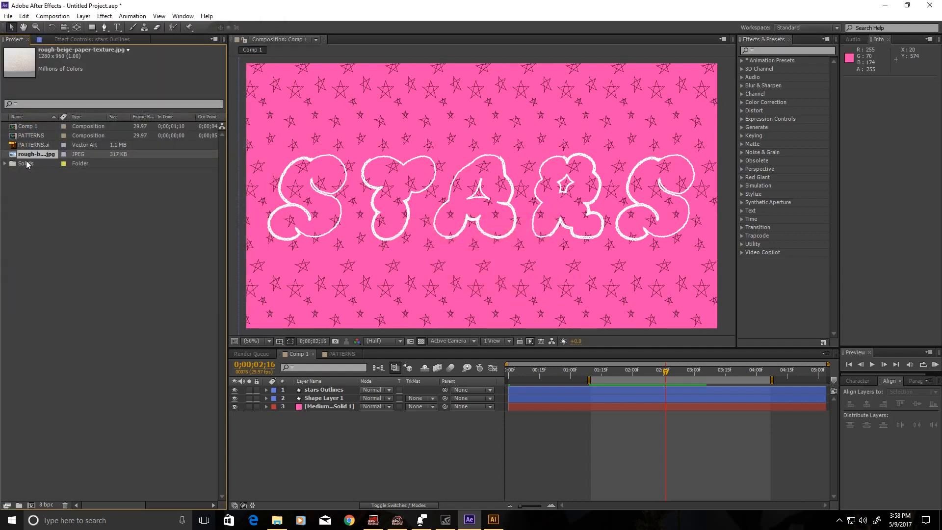
Place the paper texture in the comp and scale it with Fit to Comp.
drag(26, 156, 402, 182)
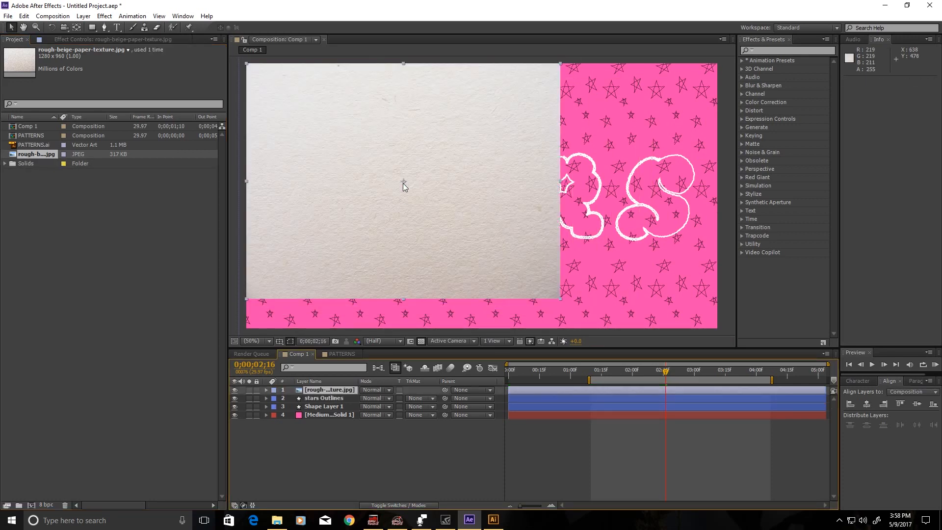
right_click(402, 217)
mouse_move(423, 184)
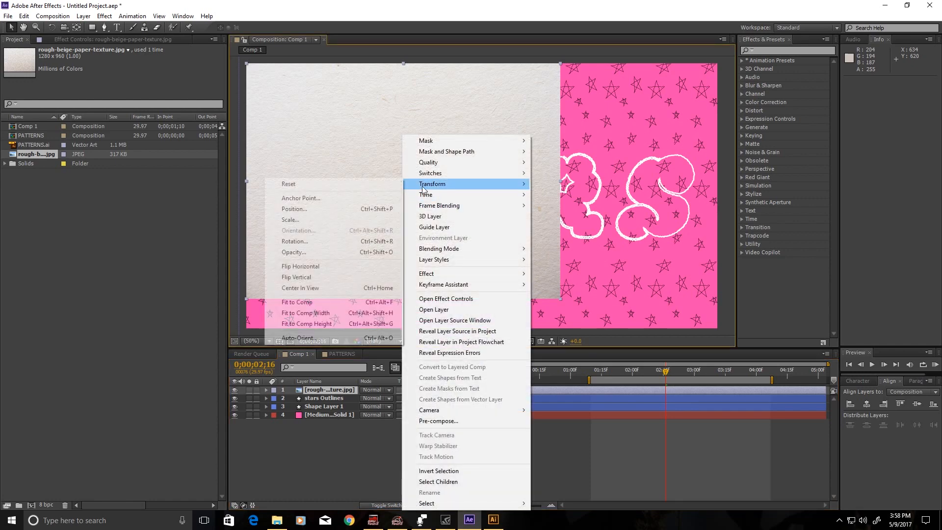
click(365, 303)
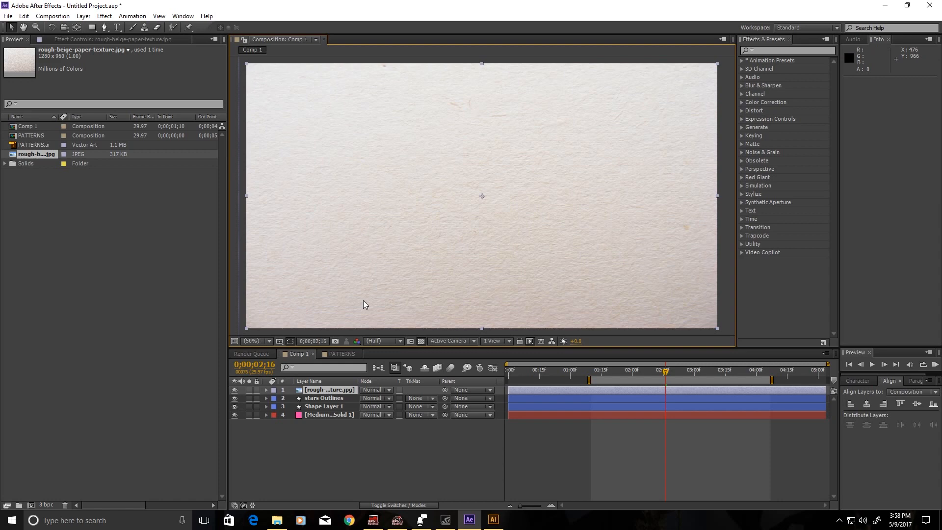
Set the paper texture layer to Multiply blend mode at 50% opacity.
click(351, 391)
click(375, 389)
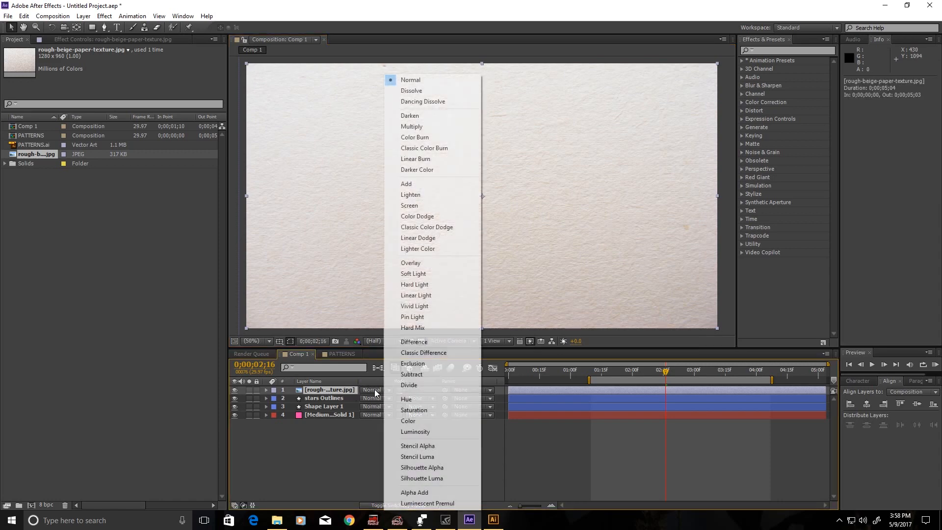
click(411, 126)
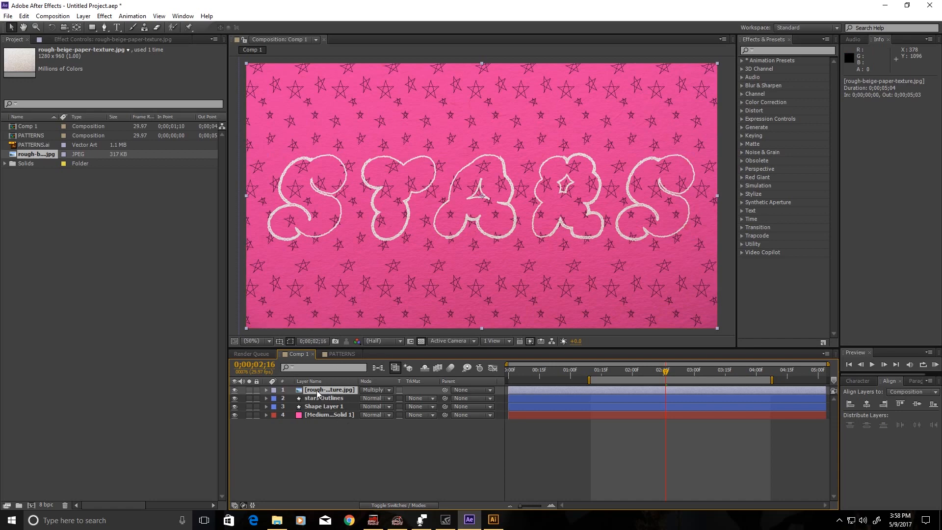
key(t)
click(367, 398)
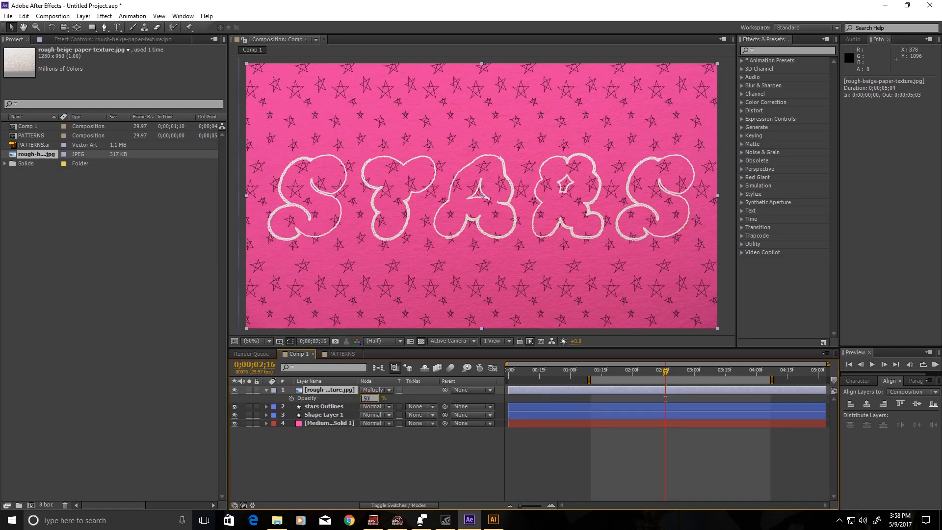
text(50)
key(Return)
click(373, 453)
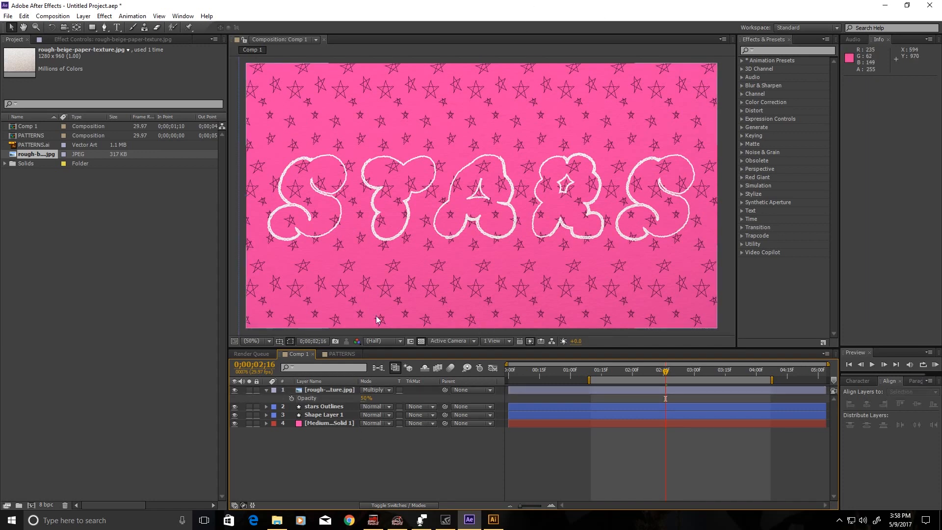
Switch the viewer to Full resolution and raise the texture opacity to 81%.
click(385, 340)
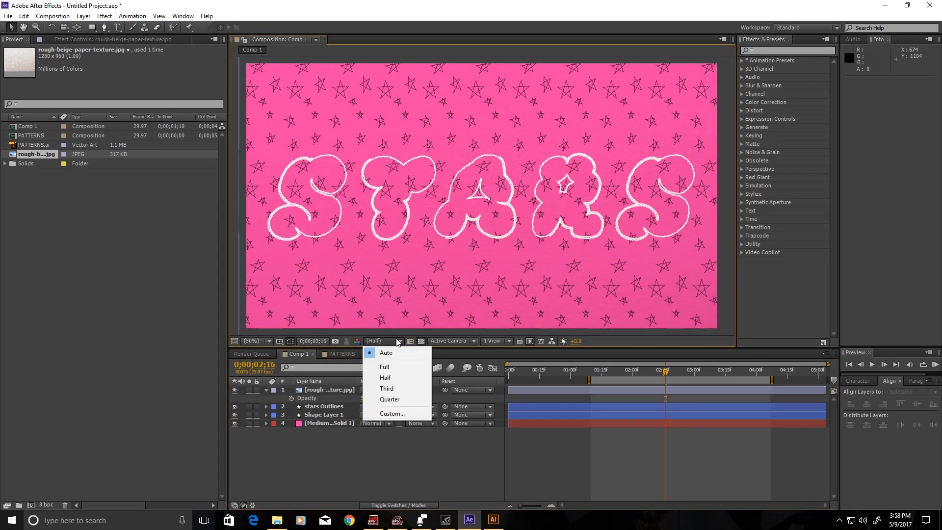
click(393, 366)
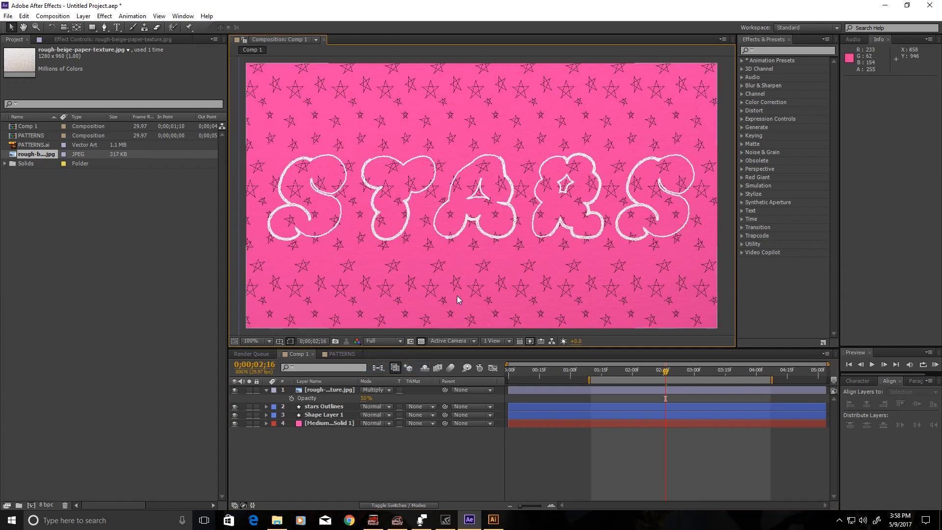
scroll(457, 295, up, 2)
scroll(457, 295, down, 2)
drag(365, 398, 381, 401)
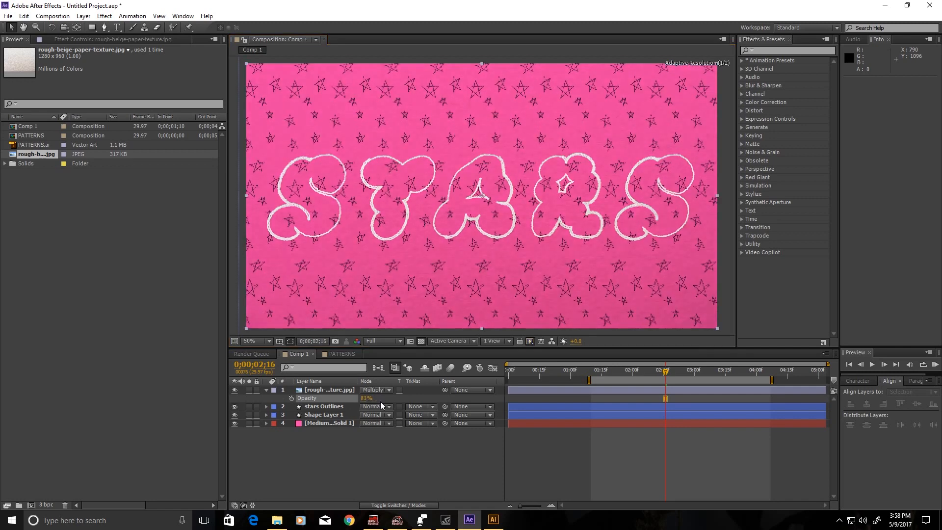
right_click(337, 389)
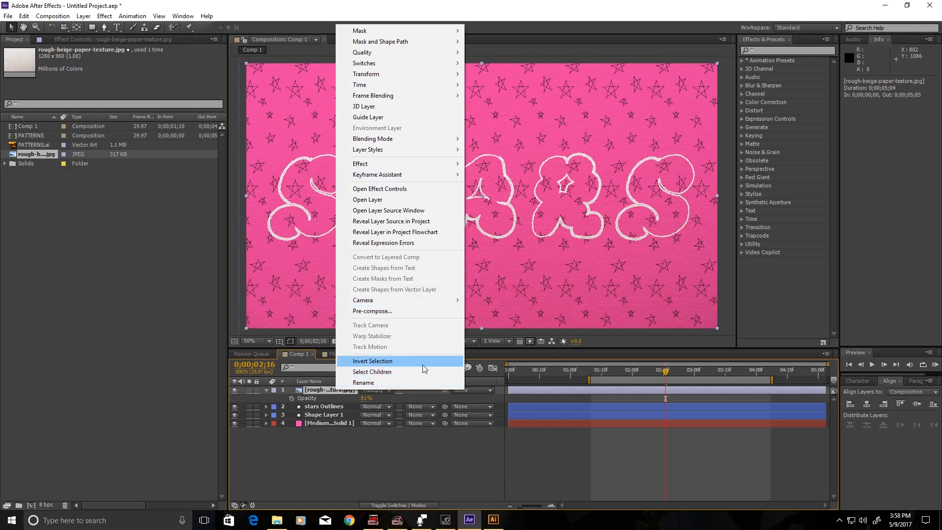
mouse_move(413, 150)
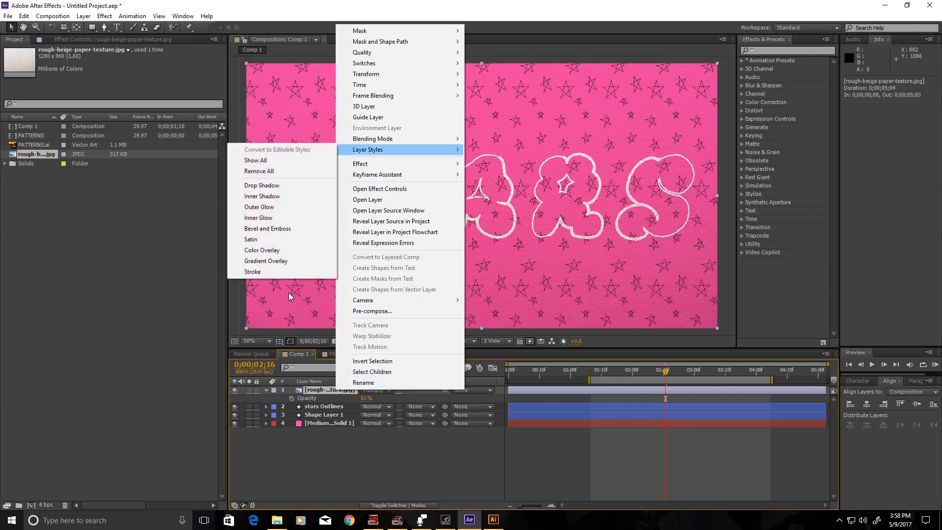
Create a new white solid layer, White Solid 1, at the top of the comp.
click(299, 464)
right_click(336, 464)
mouse_move(358, 360)
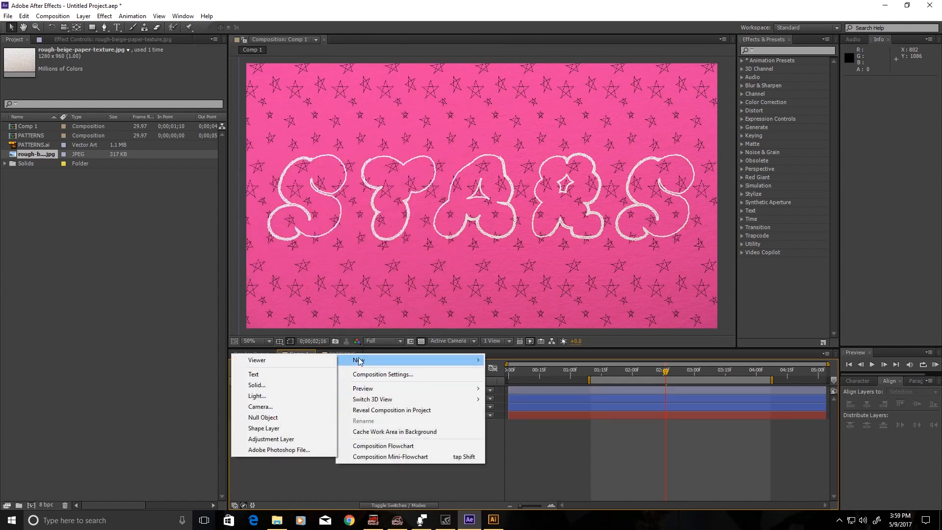
click(298, 385)
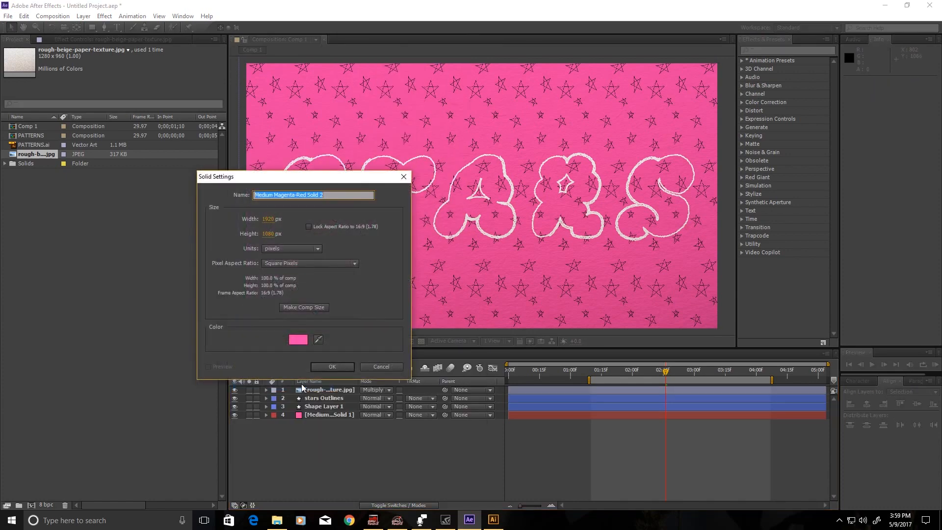
click(298, 340)
drag(346, 275, 334, 154)
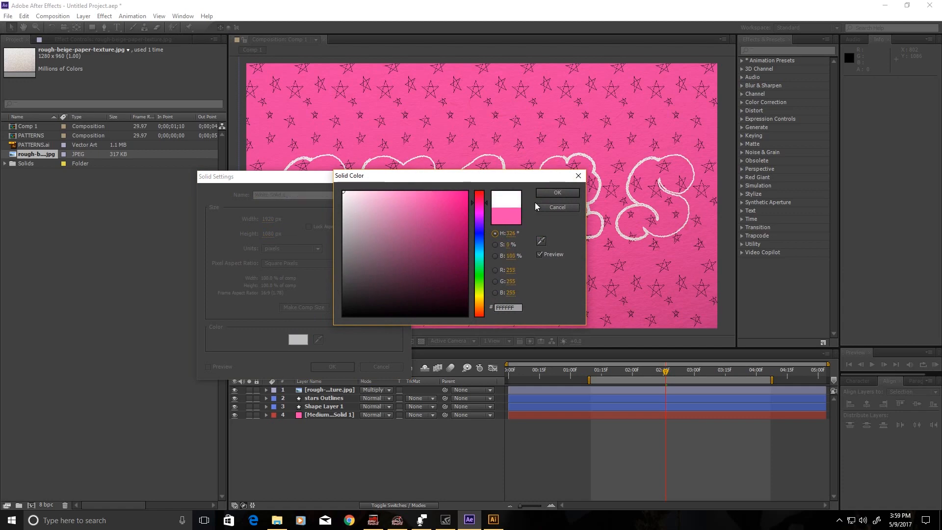
click(545, 193)
click(334, 366)
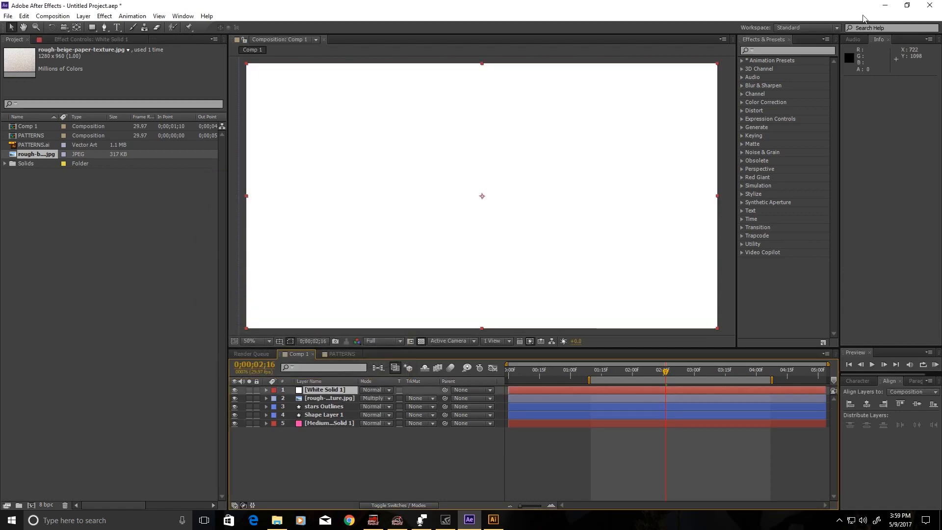
Search for 'ramp' and apply the Ramp effect to White Solid 1.
click(791, 51)
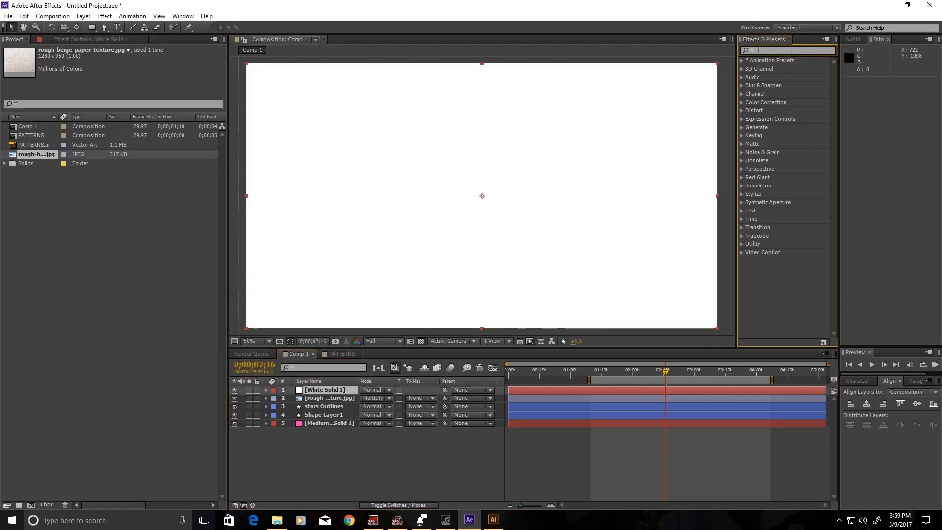
text(ramp)
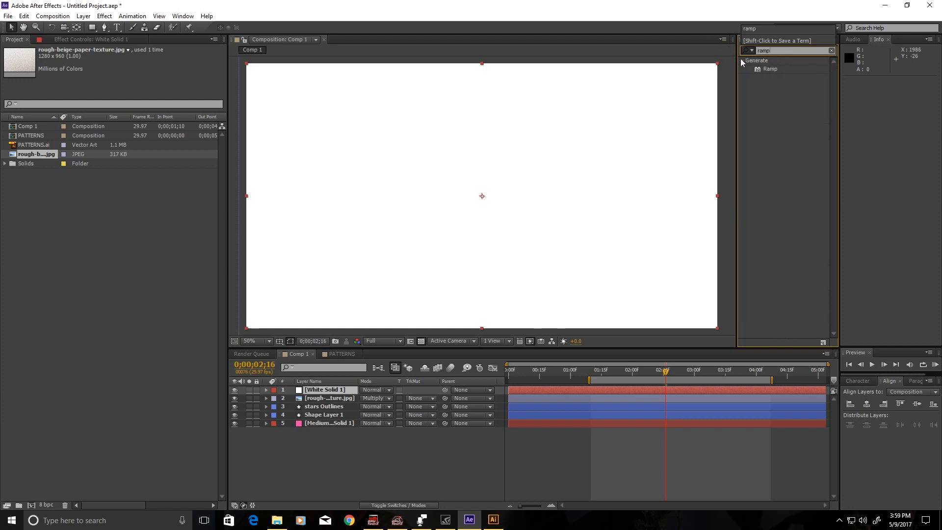
click(770, 69)
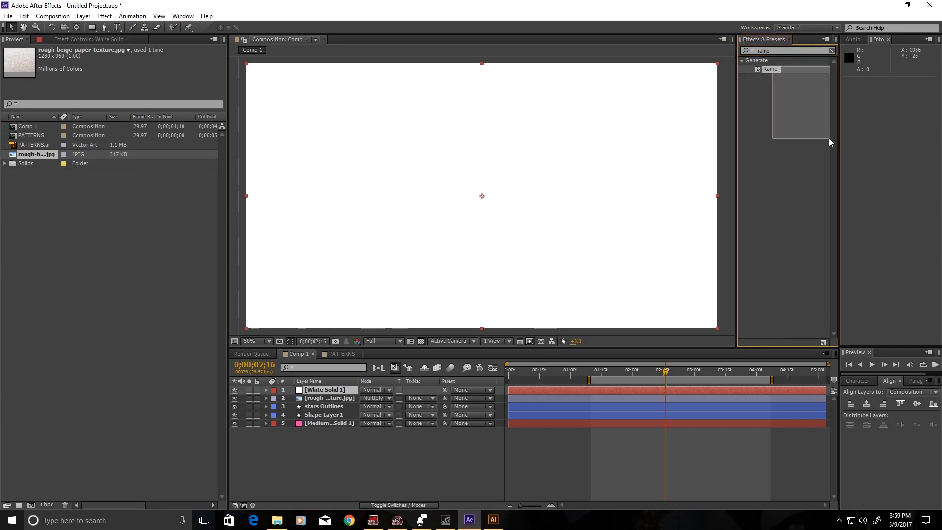
drag(760, 79, 332, 393)
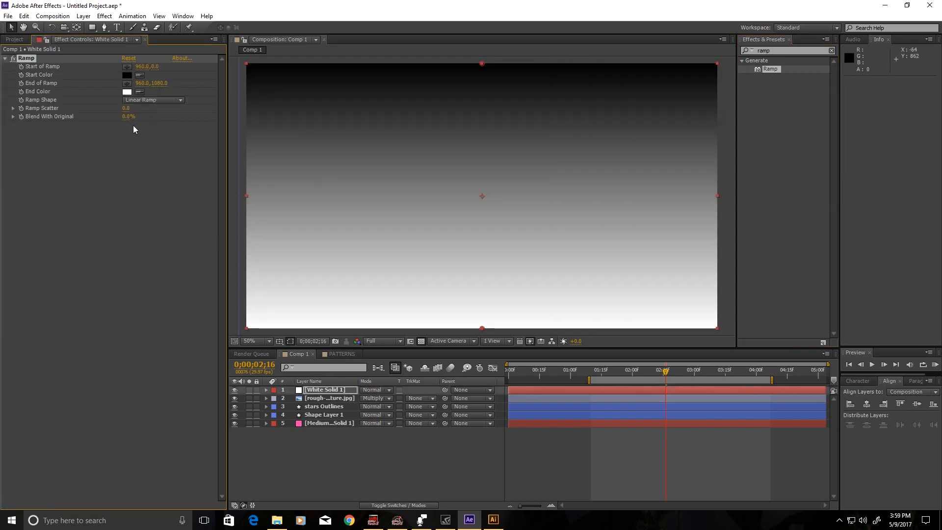
Raise the Ramp effect's Ramp Scatter to 32.9.
click(157, 111)
mouse_move(138, 107)
mouse_down()
mouse_move(170, 125)
mouse_move(126, 118)
mouse_up()
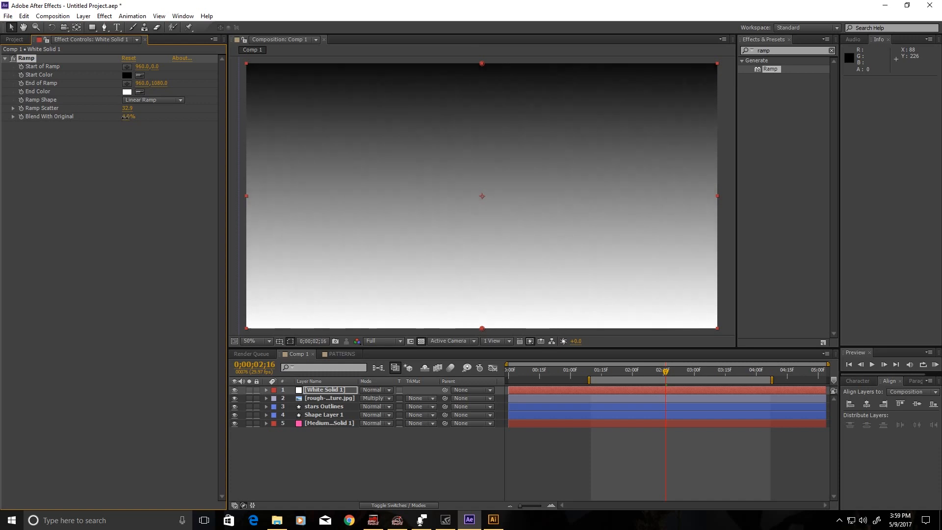
click(190, 272)
Set White Solid 1 to Multiply blend mode at 50% opacity.
click(310, 393)
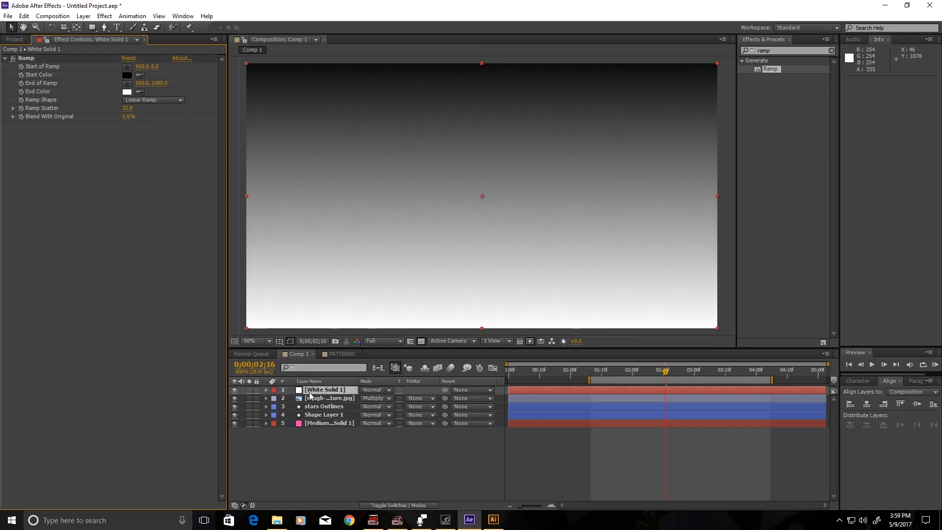
click(372, 391)
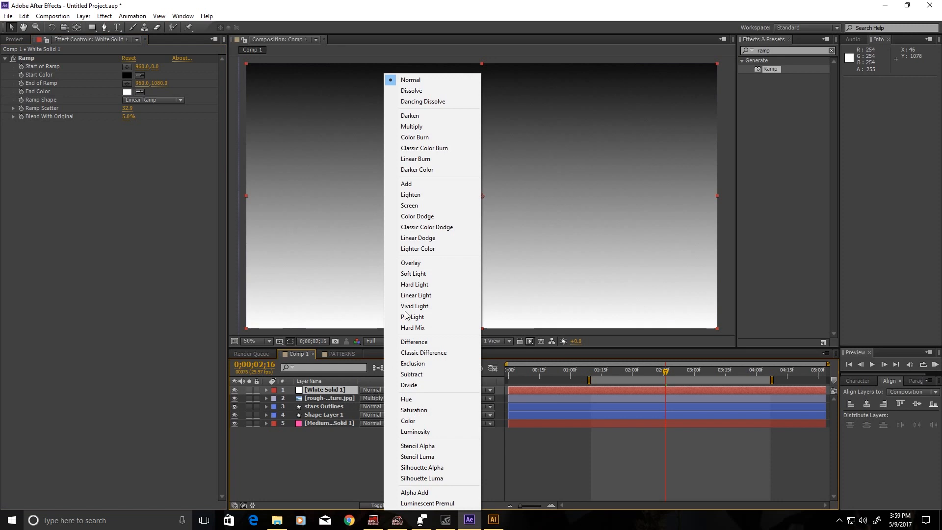
click(433, 126)
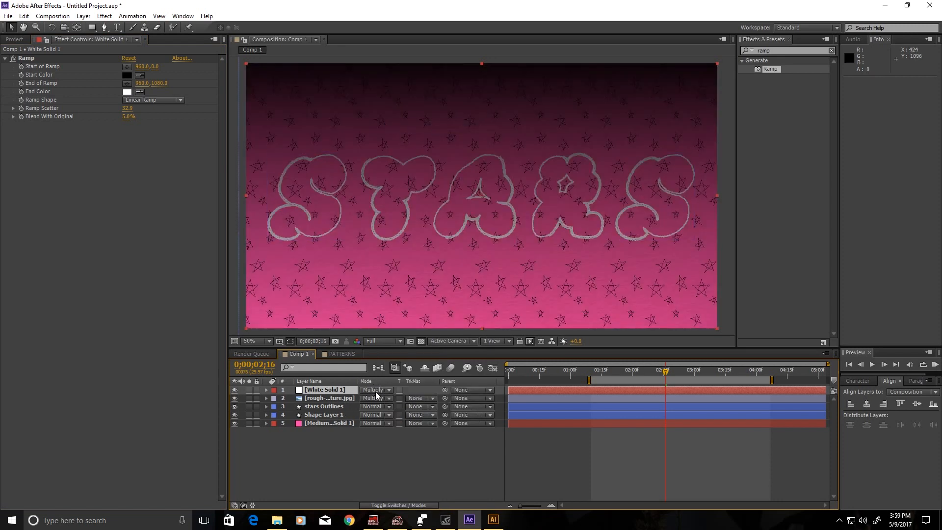
key(t)
click(368, 398)
text(50)
key(Return)
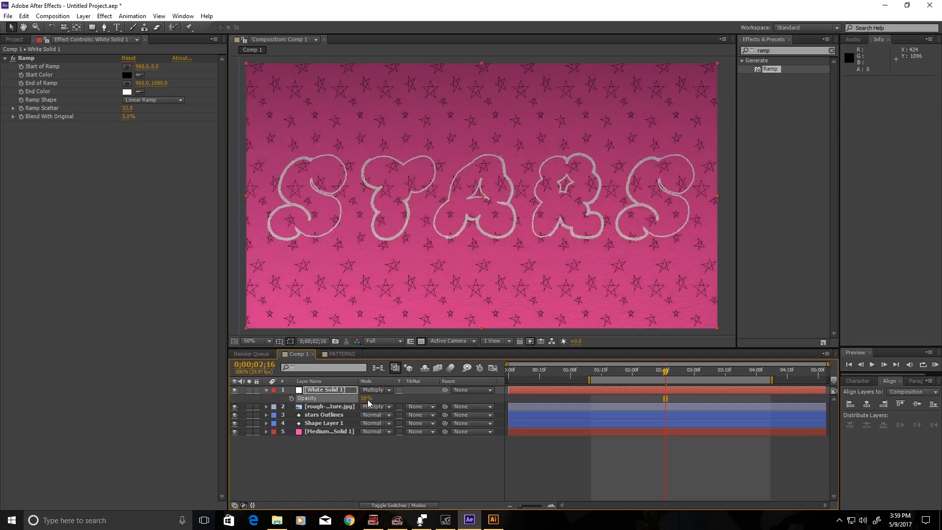
click(389, 479)
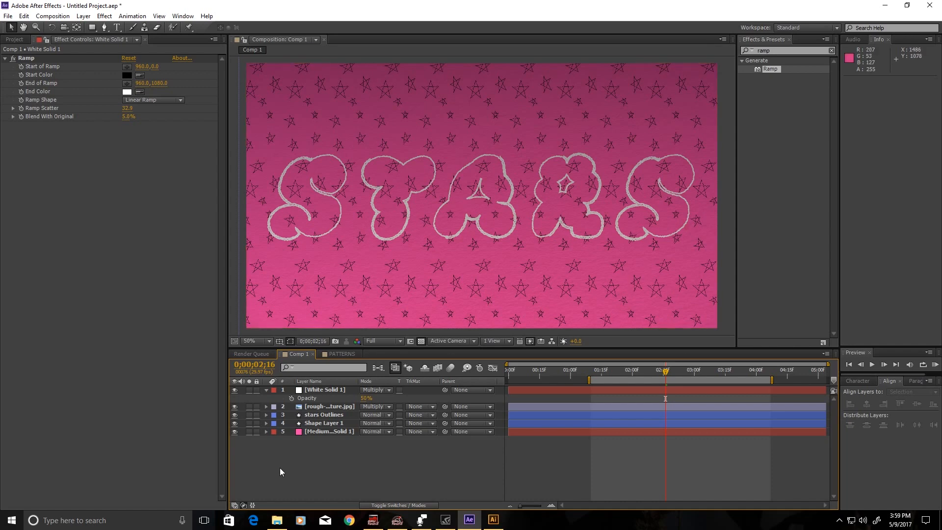
Rename the paper texture layer to 'paper'.
right_click(312, 407)
click(335, 397)
text(paper)
key(Return)
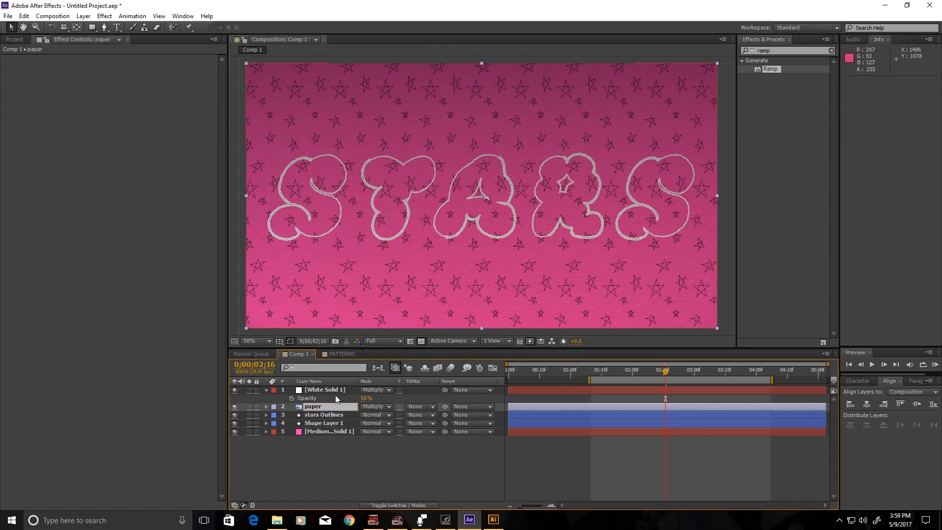
Rename White Solid 1 to 'ramp' and collapse its properties.
right_click(333, 385)
right_click(319, 390)
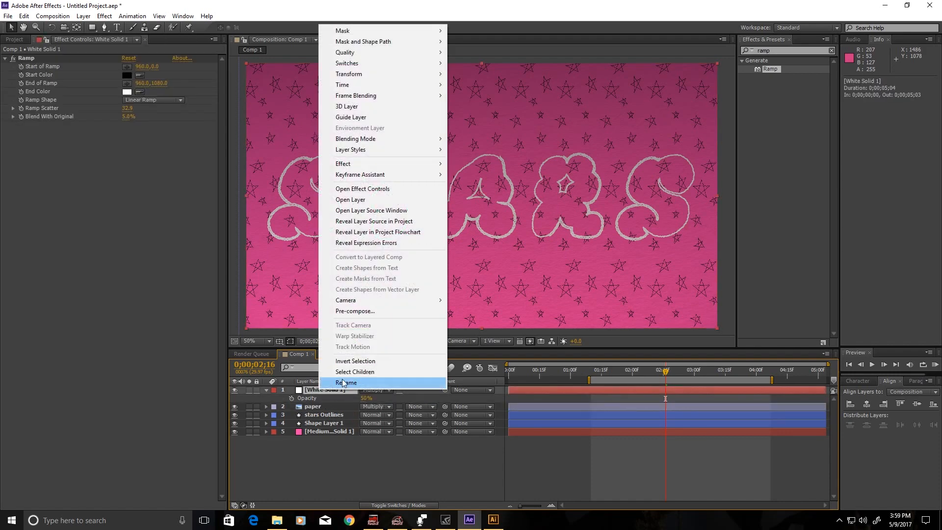
click(345, 382)
text(ra)
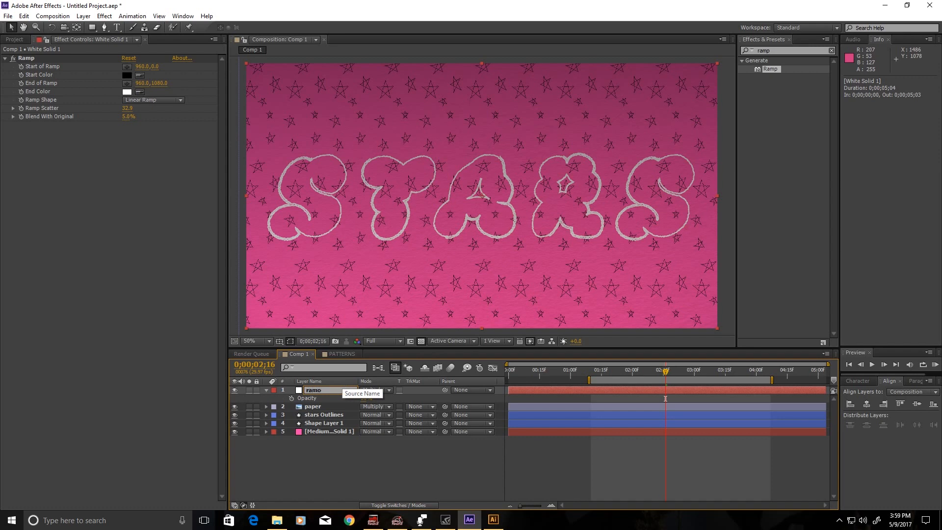
text(mp)
key(Return)
click(316, 460)
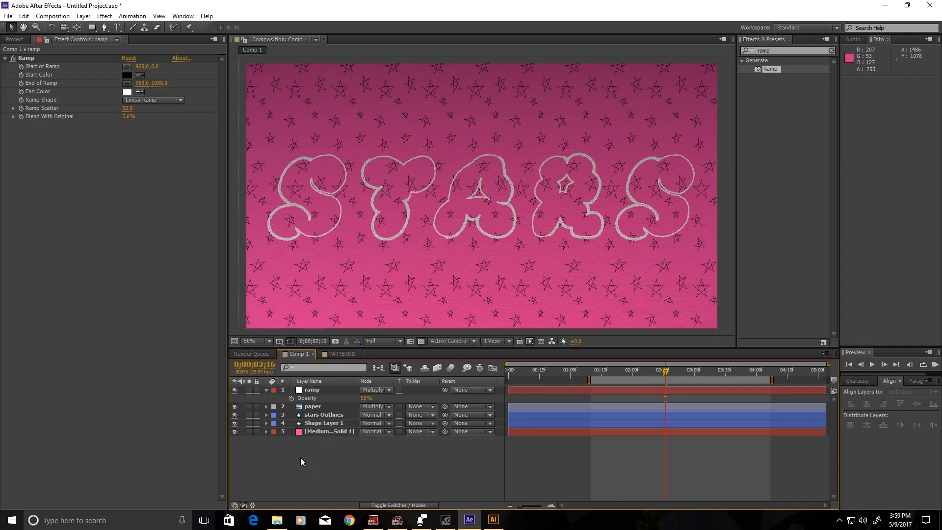
click(268, 390)
Rename Shape Layer 1 to 'pattern' and select it with paper and stars Outlines.
click(325, 400)
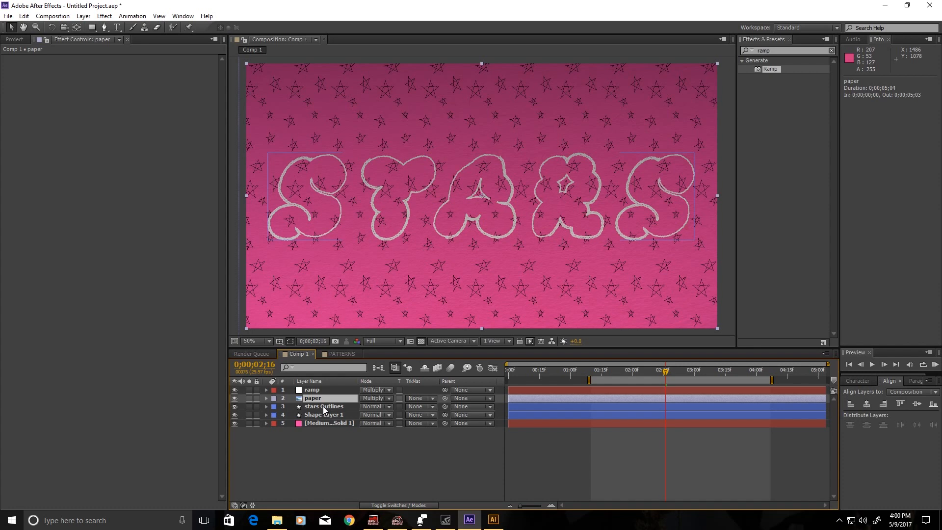
click(324, 414)
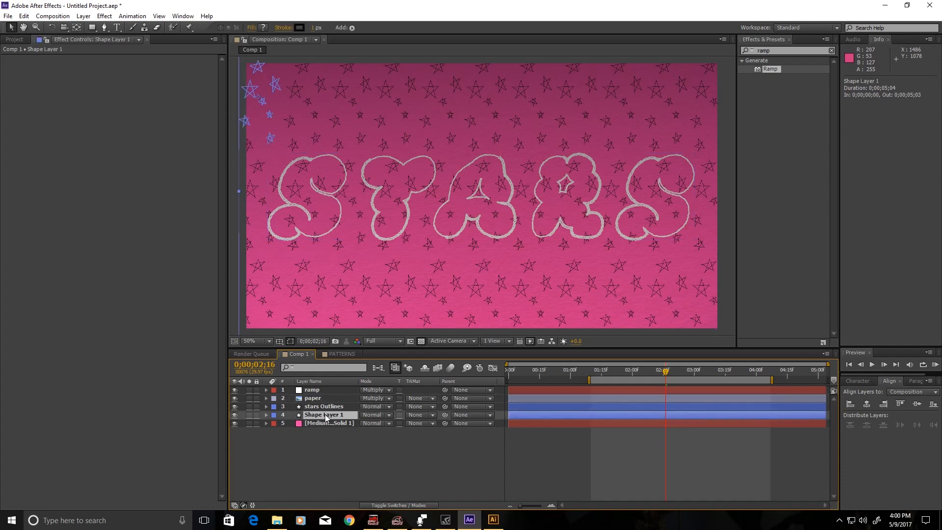
click(325, 408)
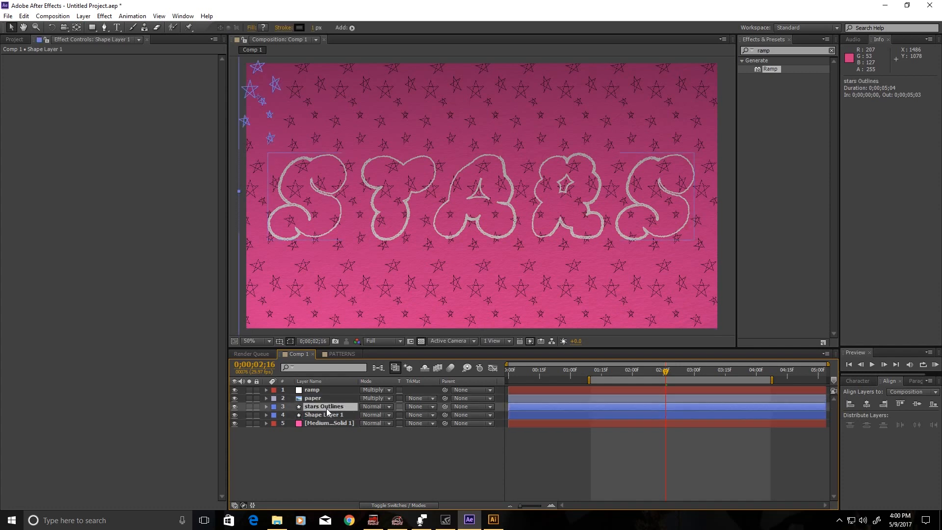
click(330, 413)
right_click(330, 413)
click(352, 405)
text(p)
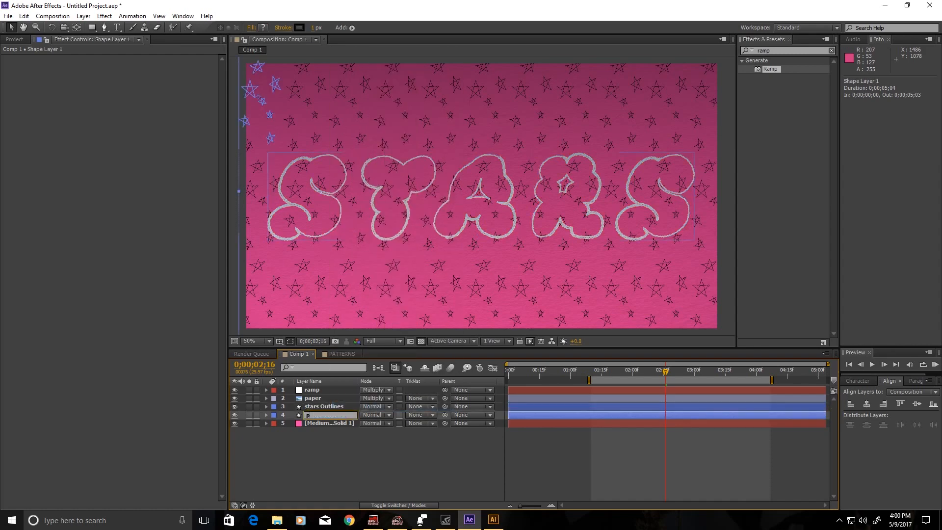
text(attern)
key(Return)
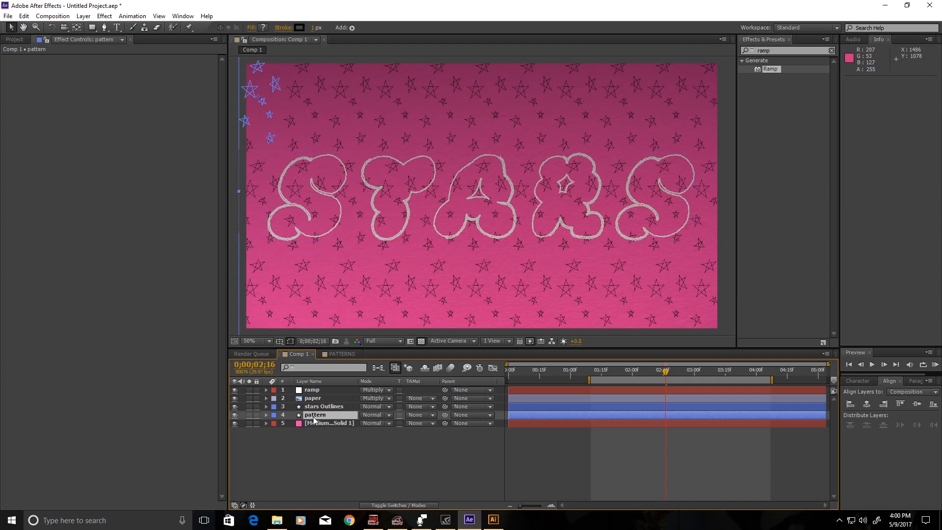
key(ctrl+shift+Up)
key(ctrl+shift+Up)
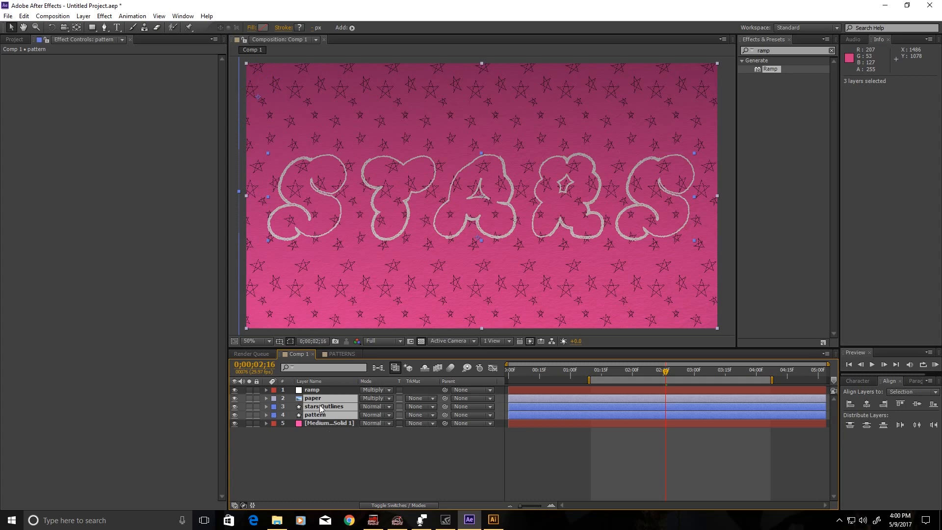
right_click(314, 408)
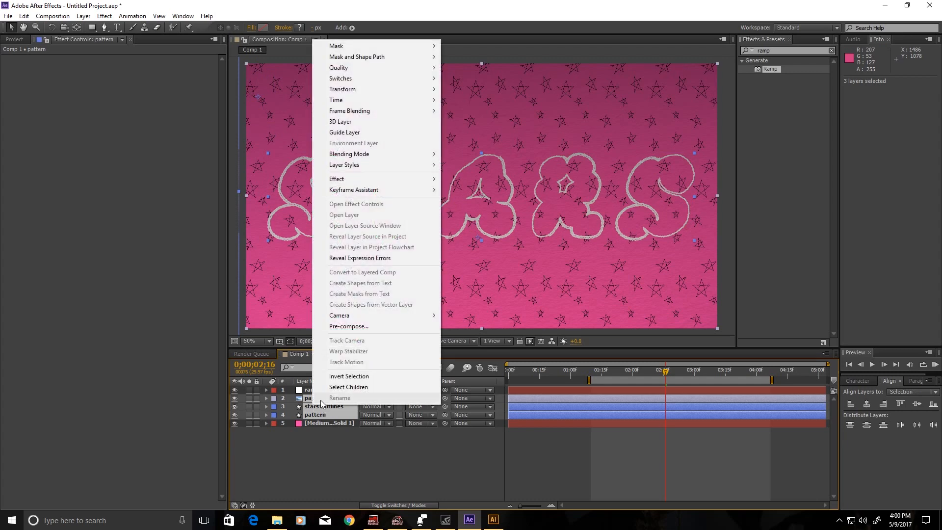
Apply Bevel and Emboss to paper, stars Outlines and pattern, and go to 0;00;01;10.
mouse_move(385, 163)
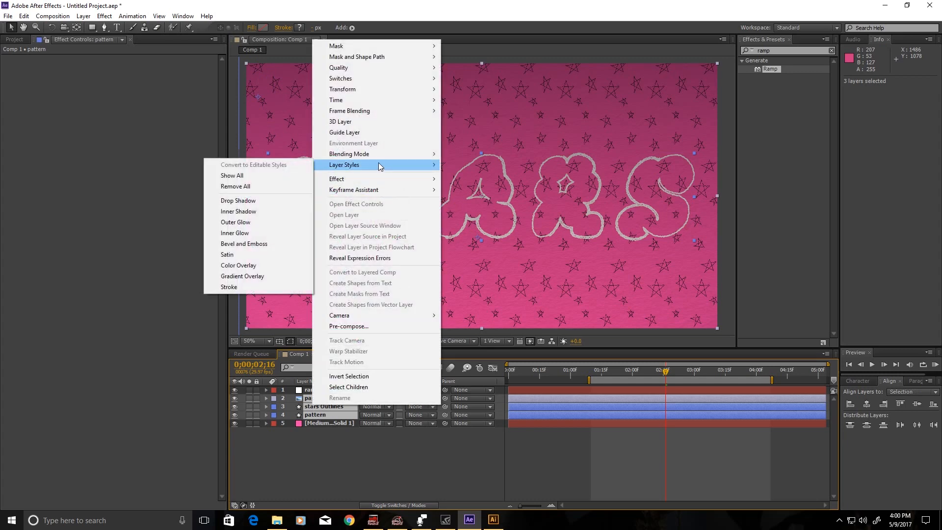
click(257, 244)
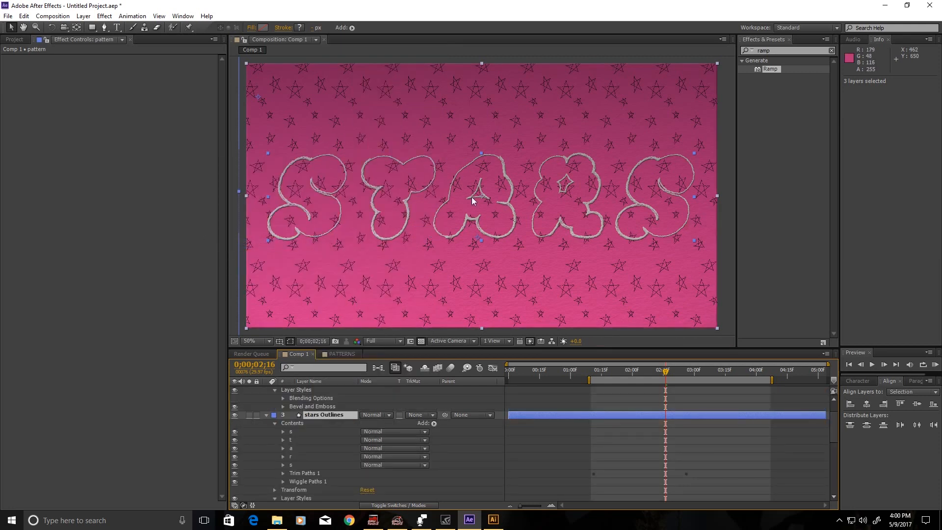
click(591, 376)
Preview the animation at Half resolution.
click(934, 366)
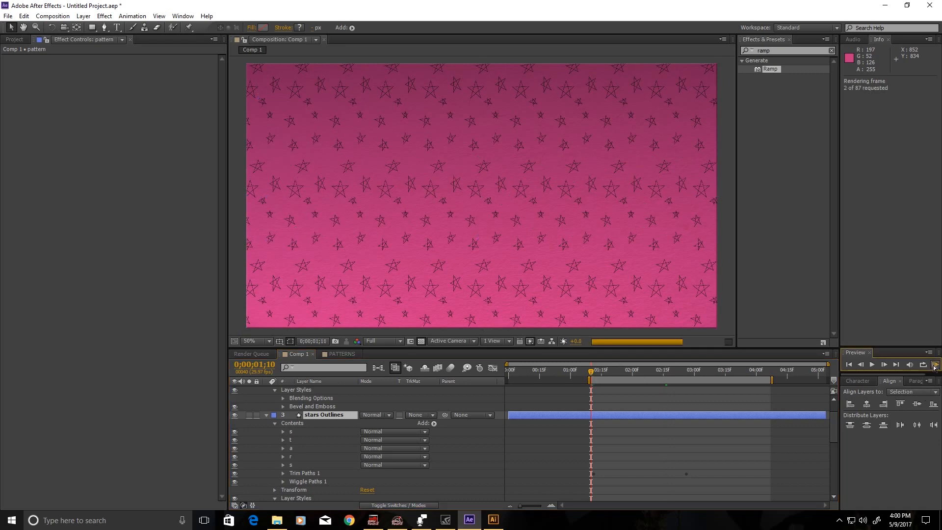
click(397, 341)
click(400, 341)
click(386, 352)
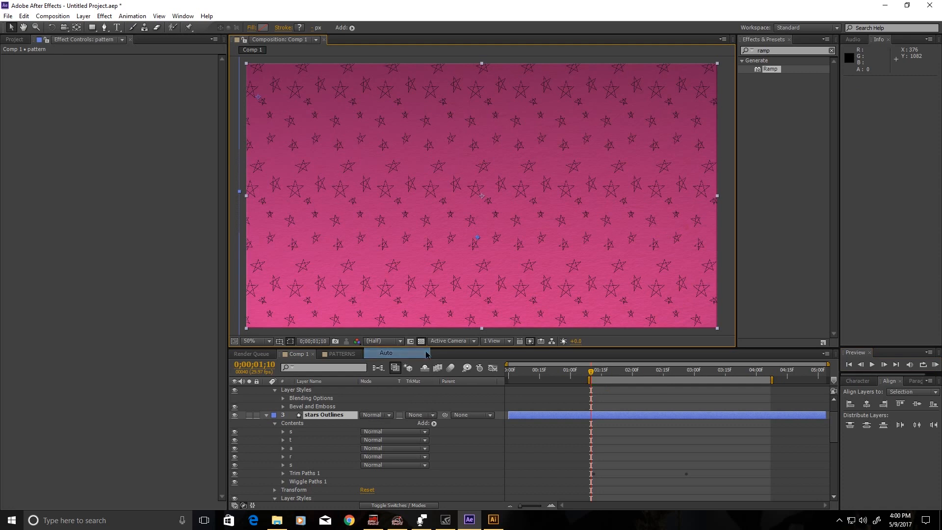
click(934, 365)
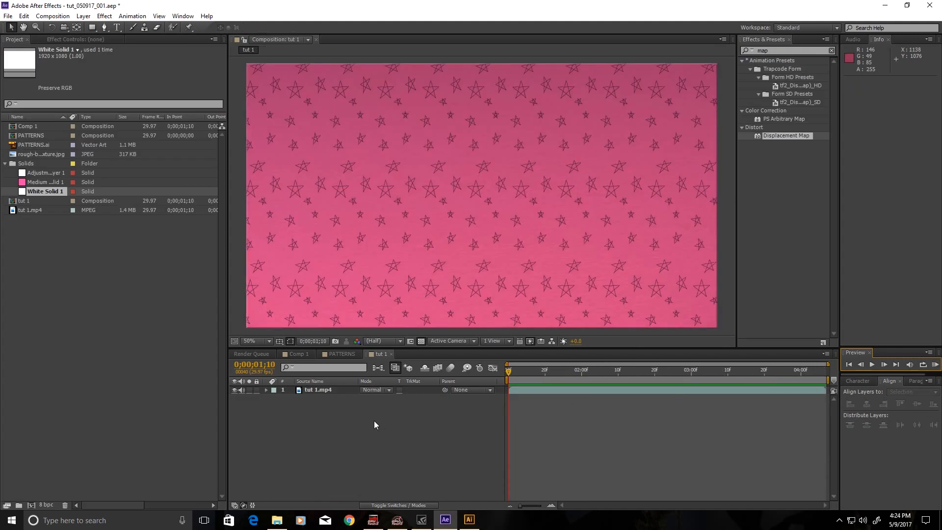
Create a new white solid, White Solid 2, in the tut 1 comp.
right_click(374, 420)
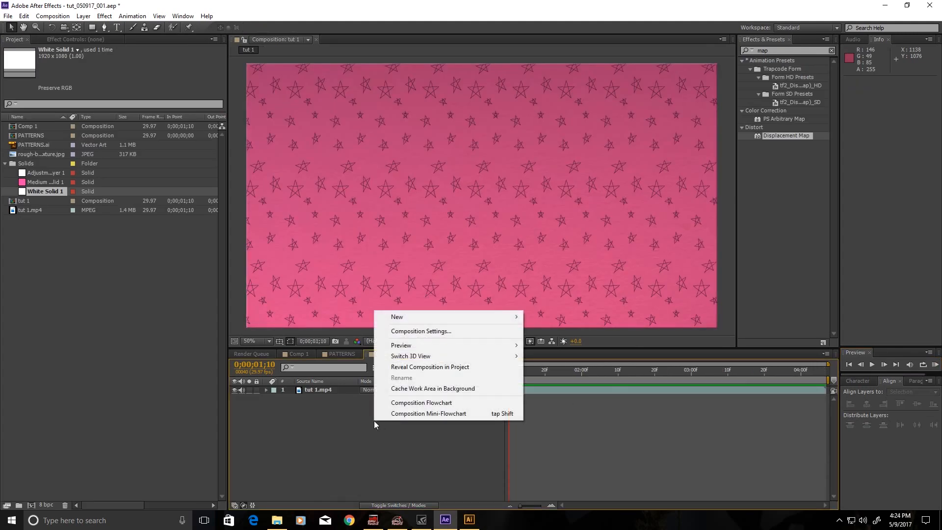
mouse_move(427, 316)
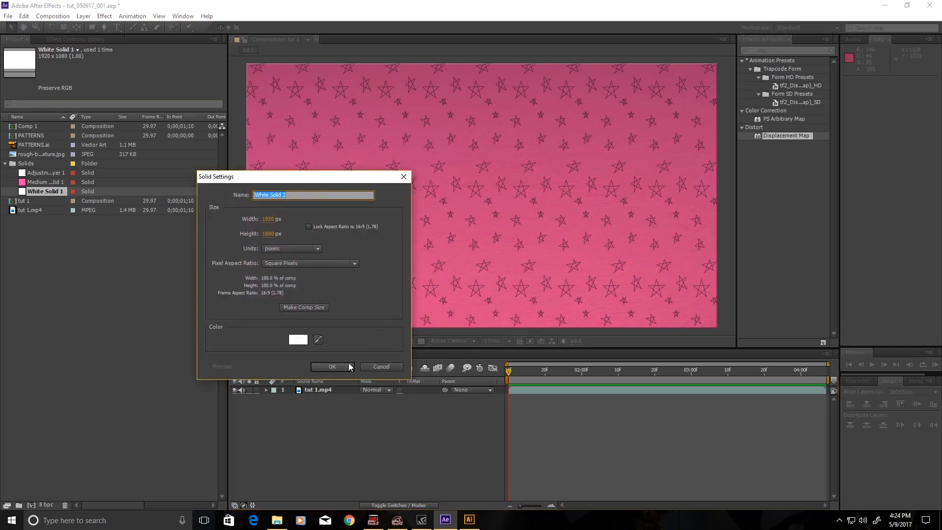
key(Return)
Apply Turbulent Noise to White Solid 2 with Brightness 7 and Complexity 8.
click(788, 51)
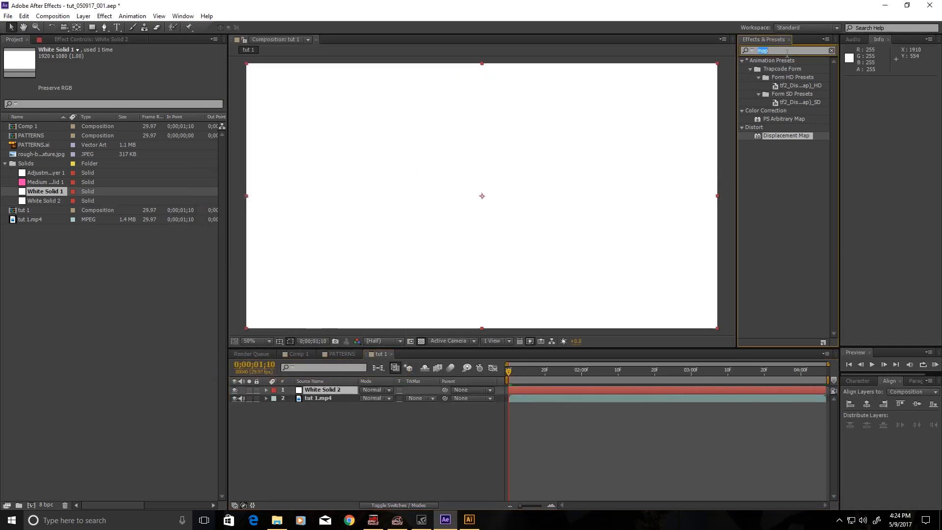
text(noise)
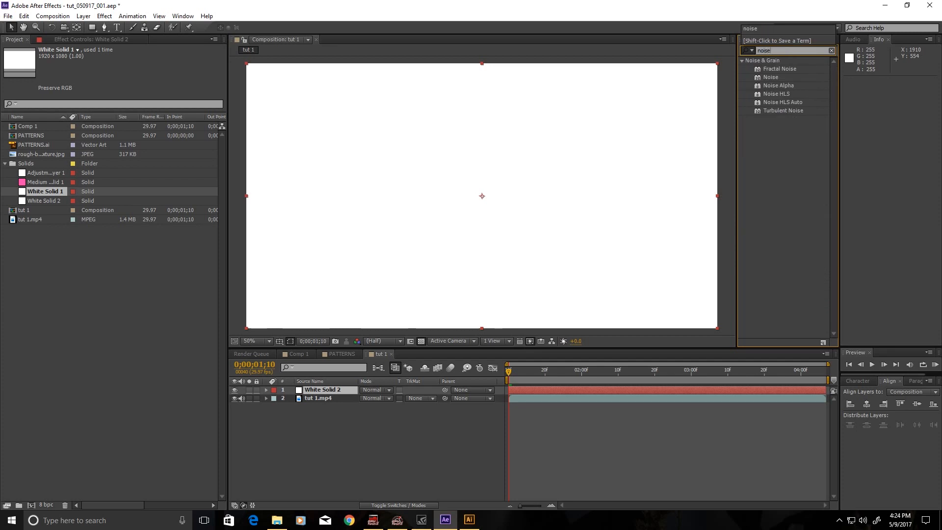
drag(773, 111, 588, 389)
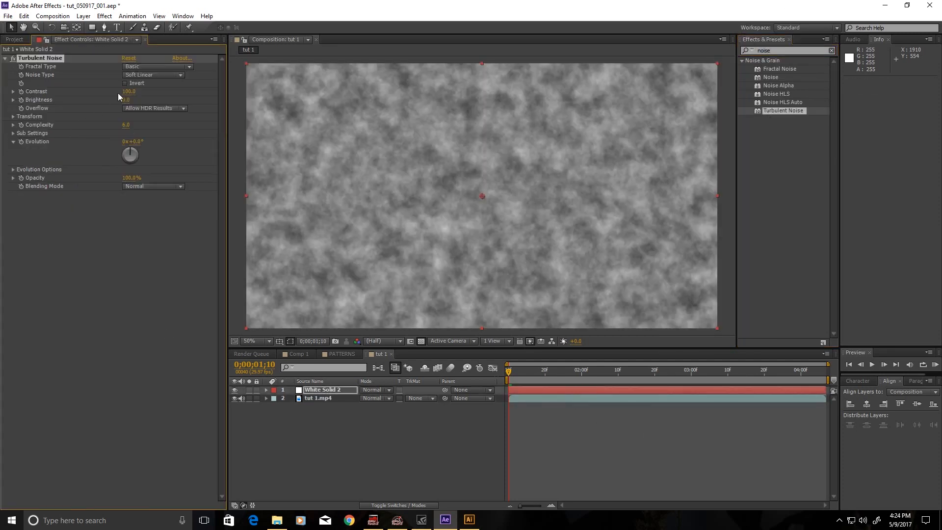
drag(125, 100, 130, 103)
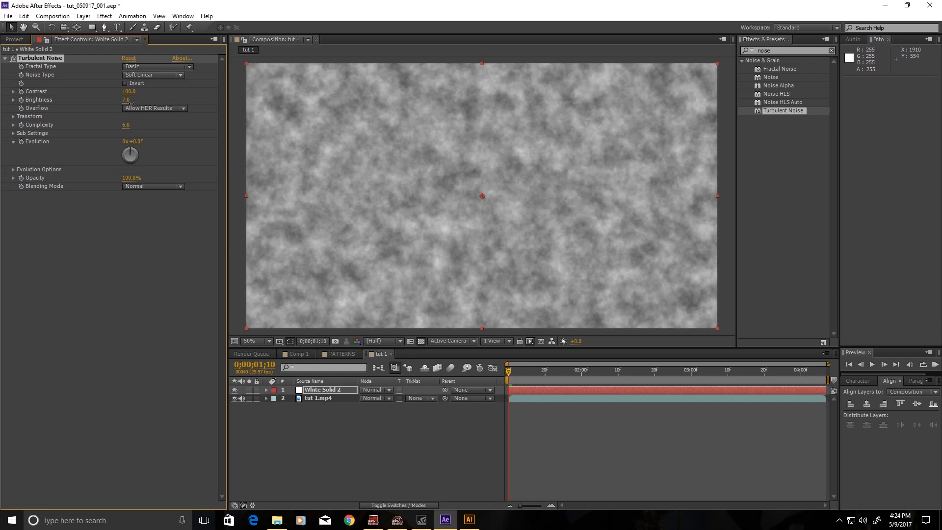
click(126, 125)
text(8)
key(Return)
Keyframe the noise Evolution from 0 to 2 revolutions at 0;00;04;06.
click(21, 141)
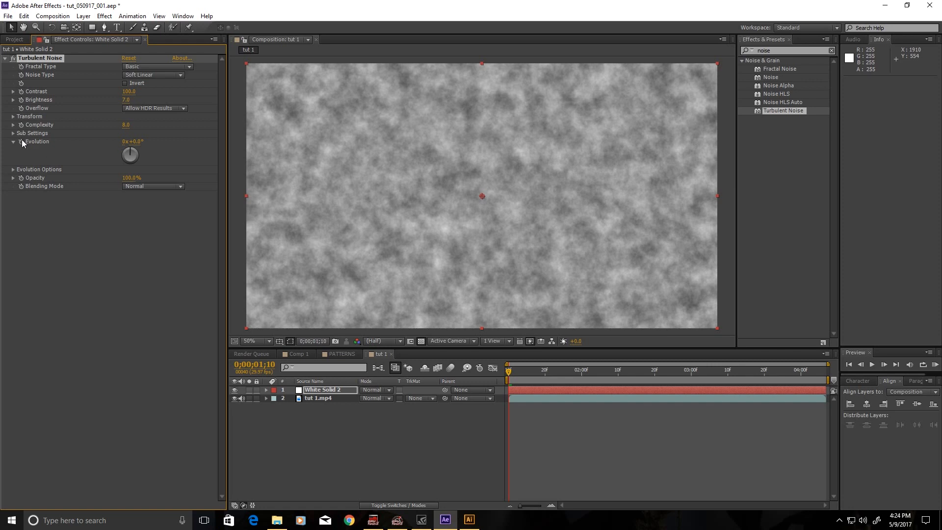
click(824, 371)
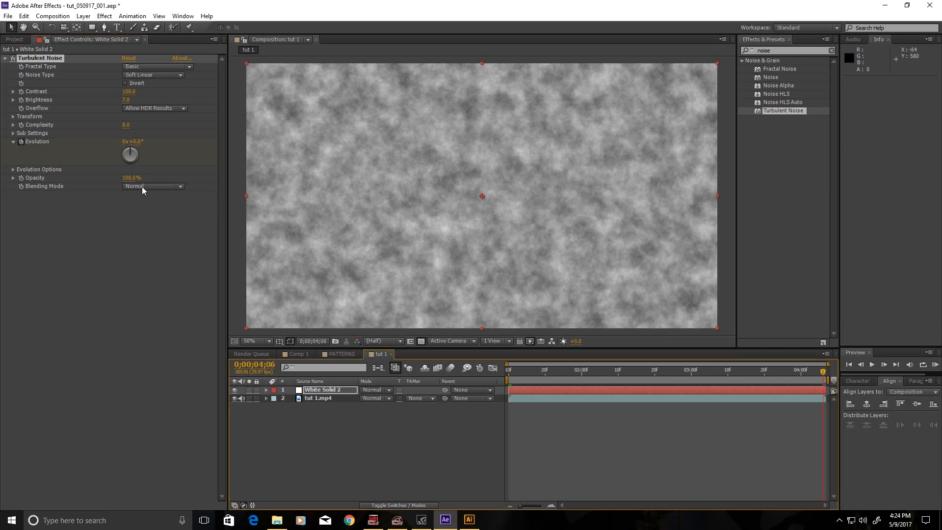
click(125, 142)
text(2)
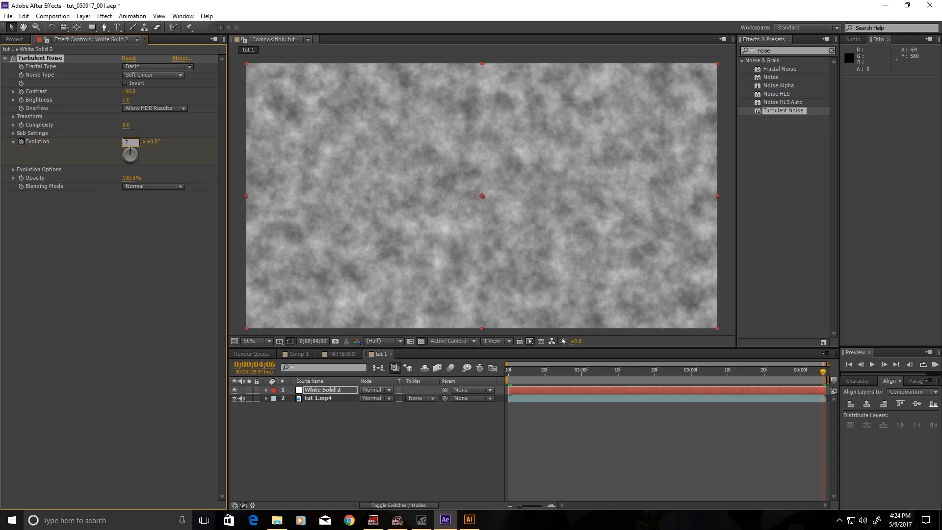
key(Return)
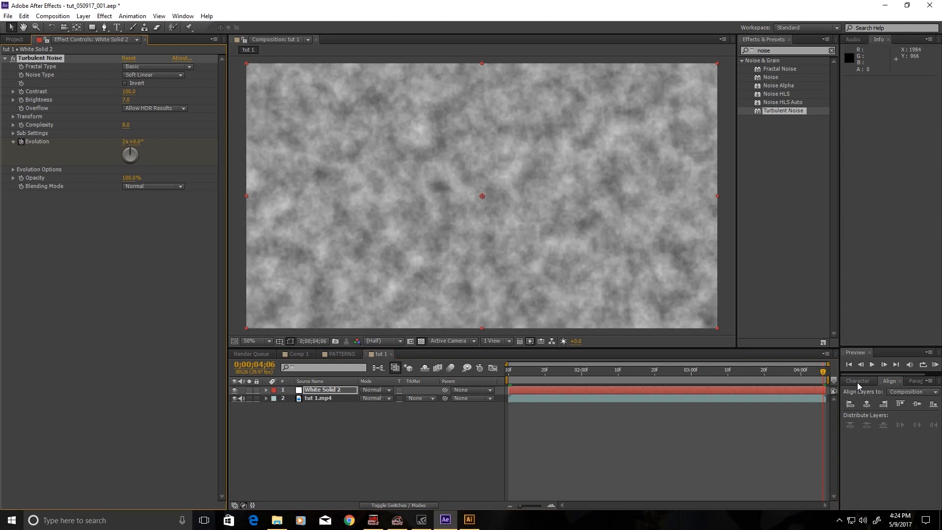
Preview the evolving noise from the first frame.
click(848, 364)
click(935, 365)
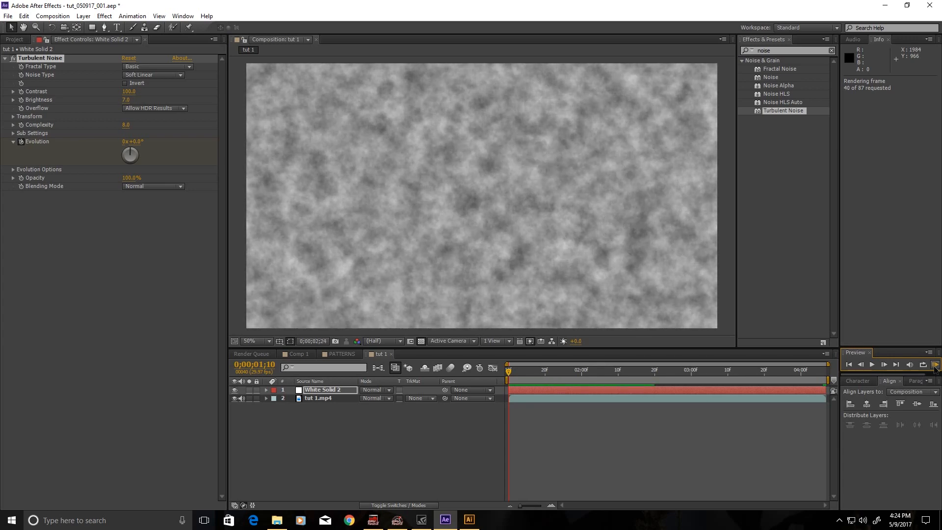
click(281, 457)
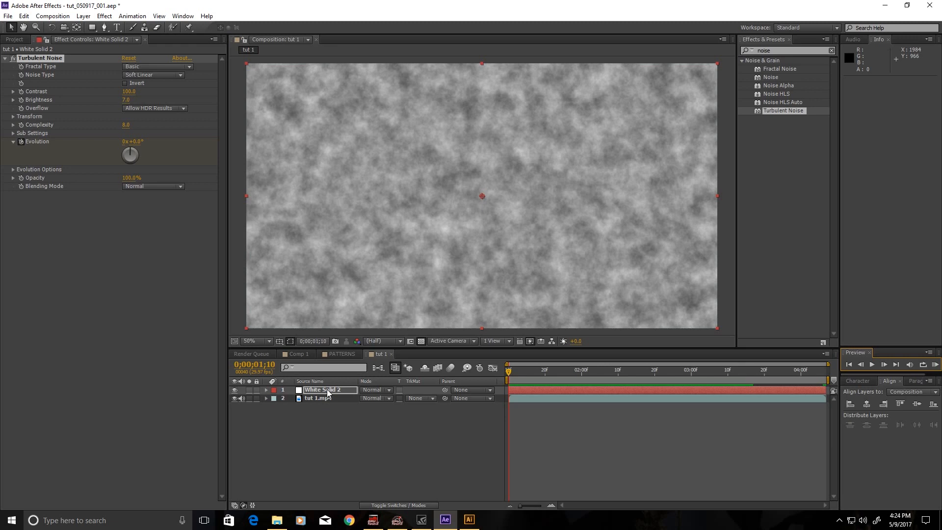
key(ctrl+shift+c)
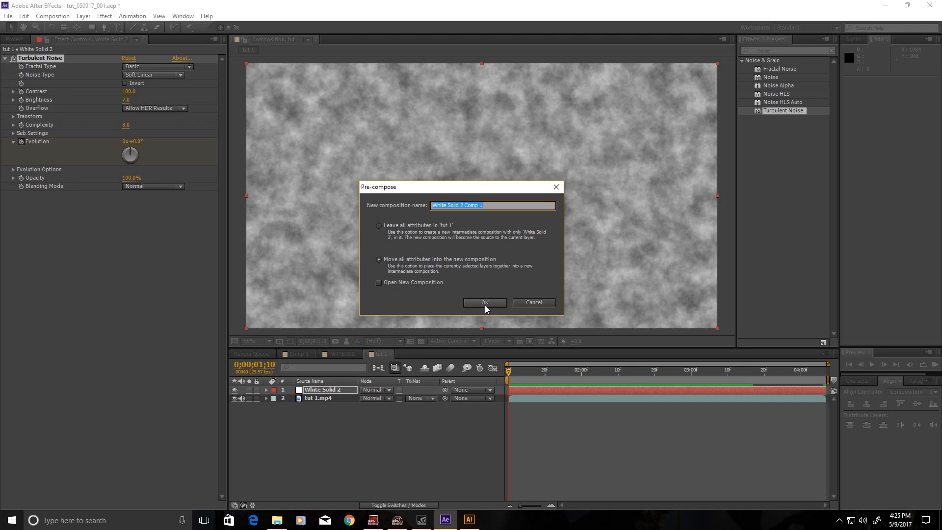
Pre-compose the noise as 'map' and add a new adjustment layer.
text(map)
click(485, 304)
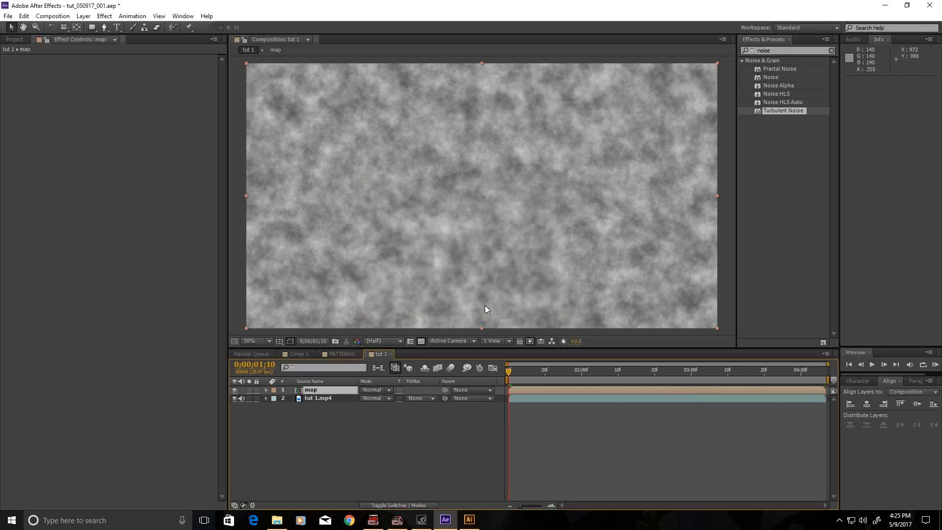
right_click(360, 453)
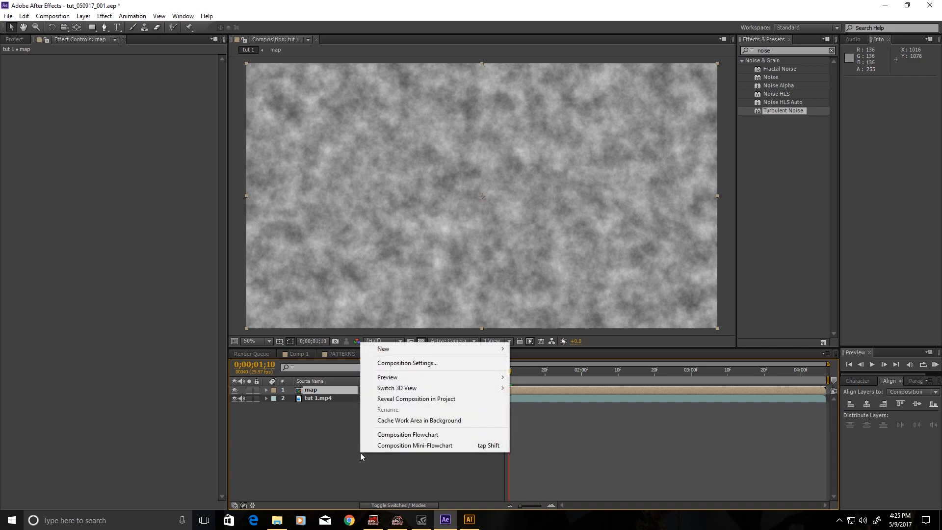
mouse_move(381, 350)
click(329, 430)
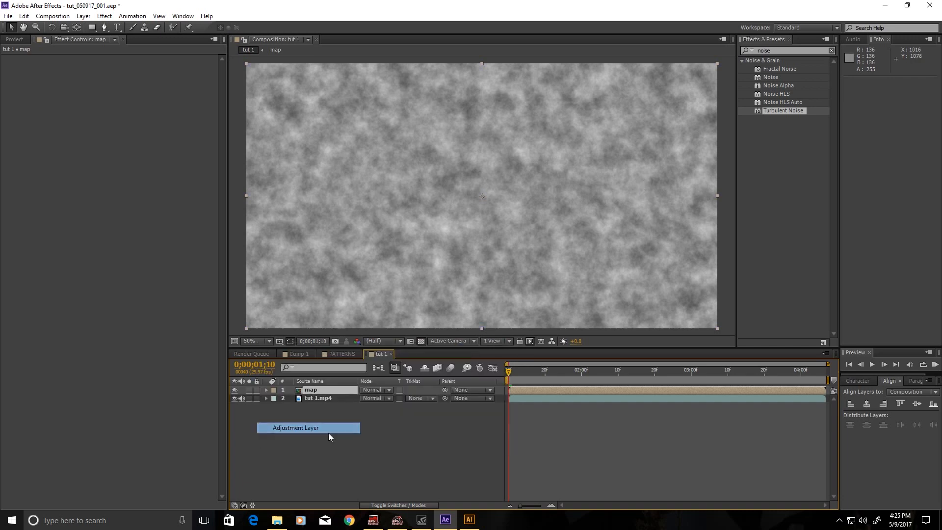
Apply Displacement Map to the adjustment layer and rename it 'displace'.
double_click(775, 50)
text(map)
drag(767, 137, 577, 389)
right_click(349, 391)
click(375, 380)
text(displace)
key(Return)
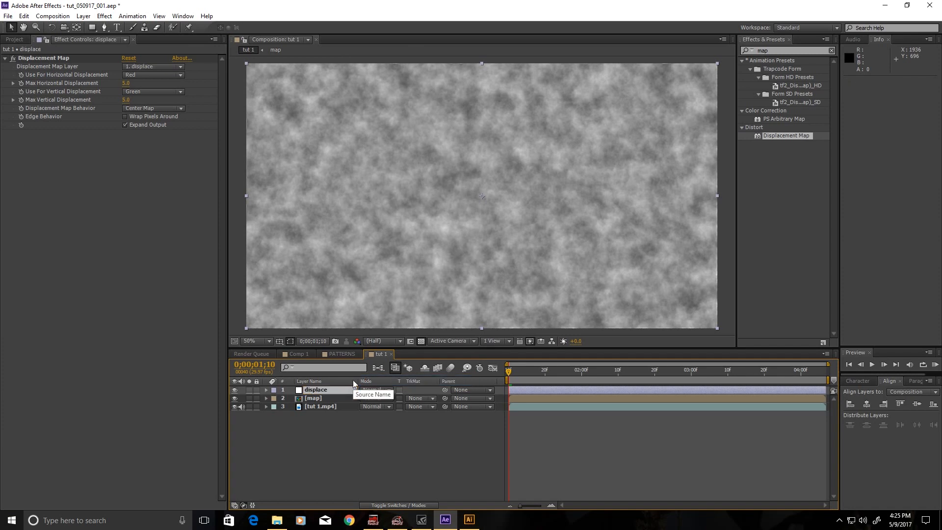
click(153, 68)
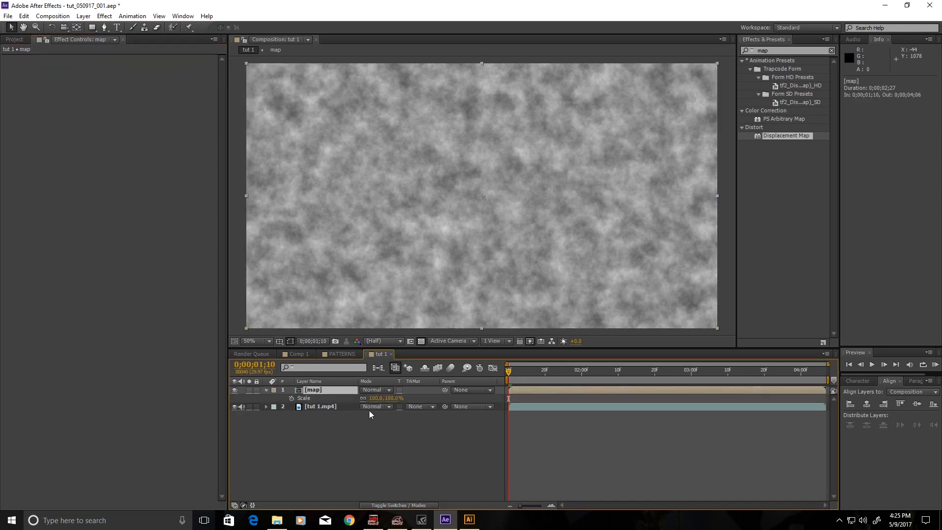
Scale the map layer to 120% and fit the composition in the viewer.
click(376, 397)
text(102)
text(20)
key(Return)
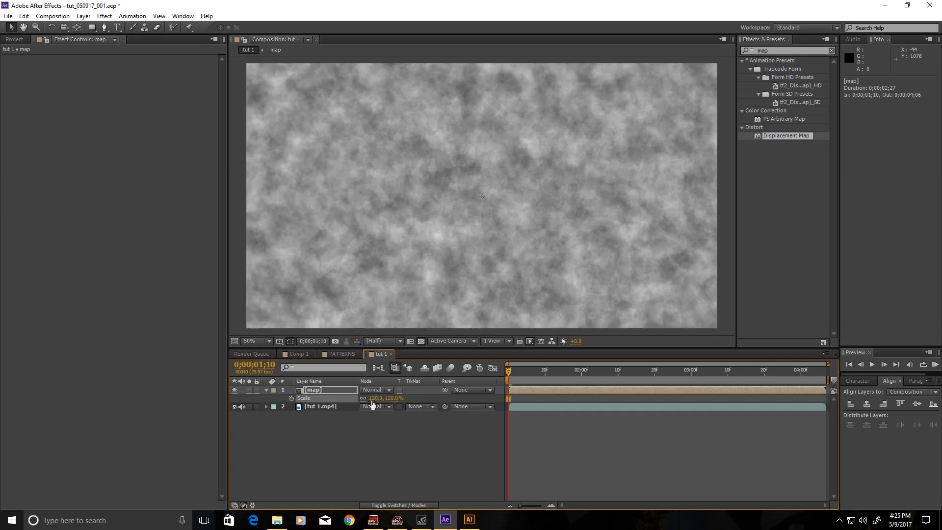
scroll(442, 142, down, 2)
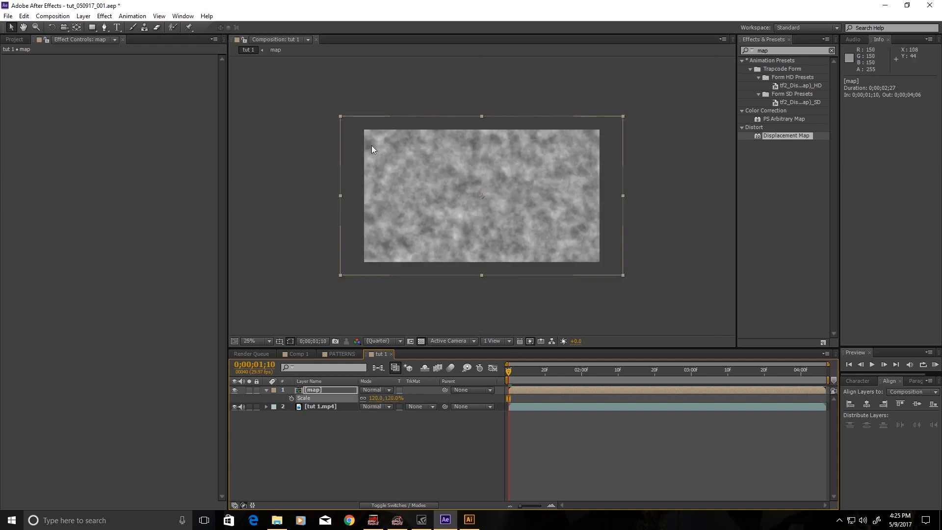
scroll(454, 245, up, 2)
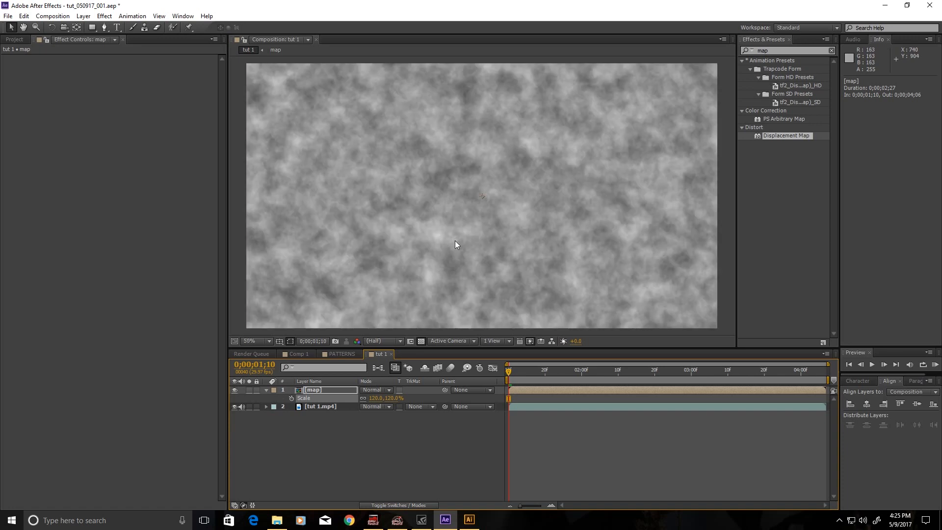
click(249, 342)
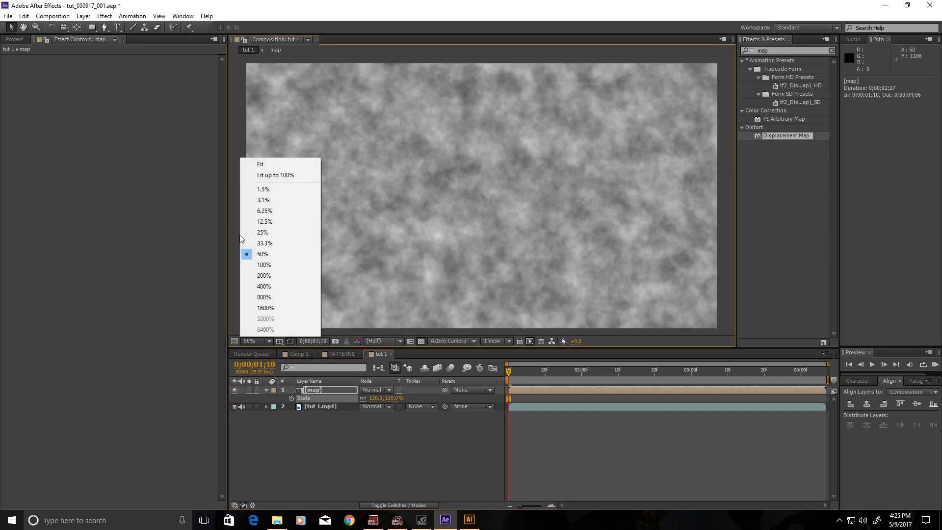
click(268, 166)
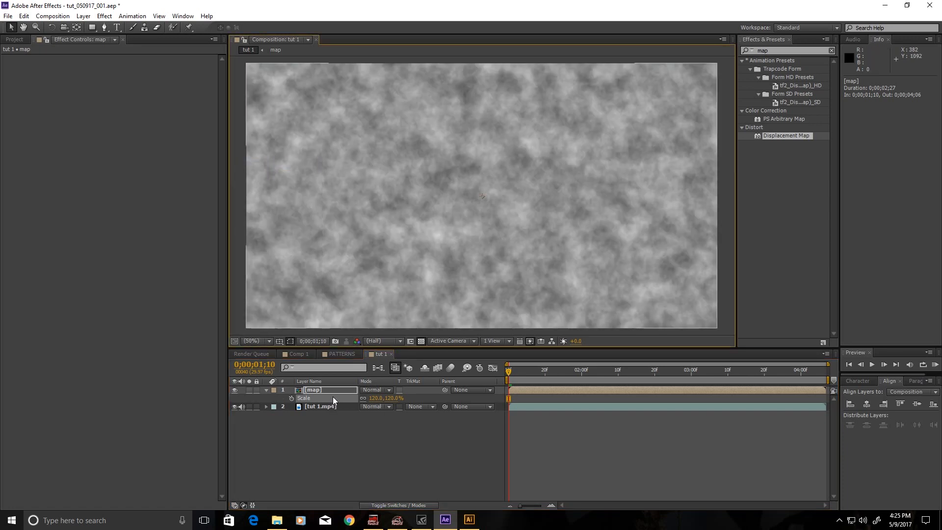
right_click(343, 422)
Add Adjustment Layer 2 with Displacement Map driven by map, Max Horizontal 15.
mouse_move(366, 361)
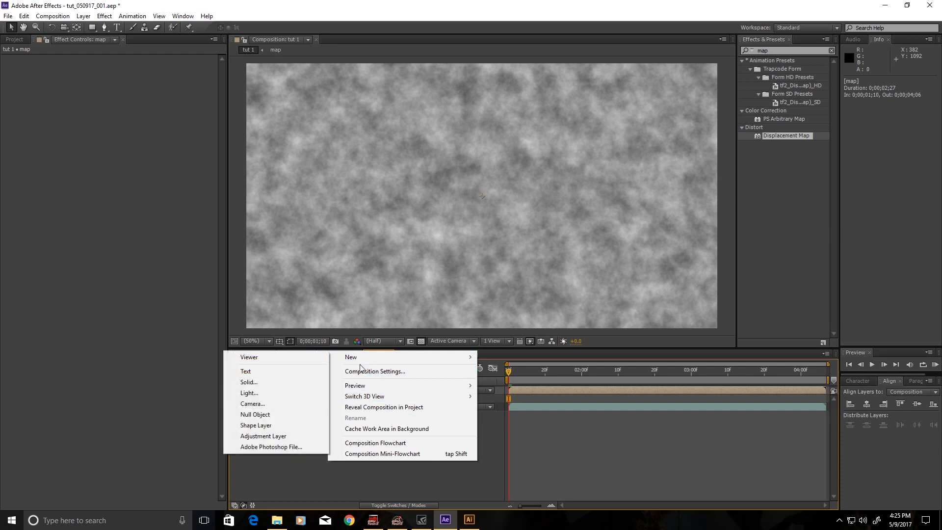
click(283, 436)
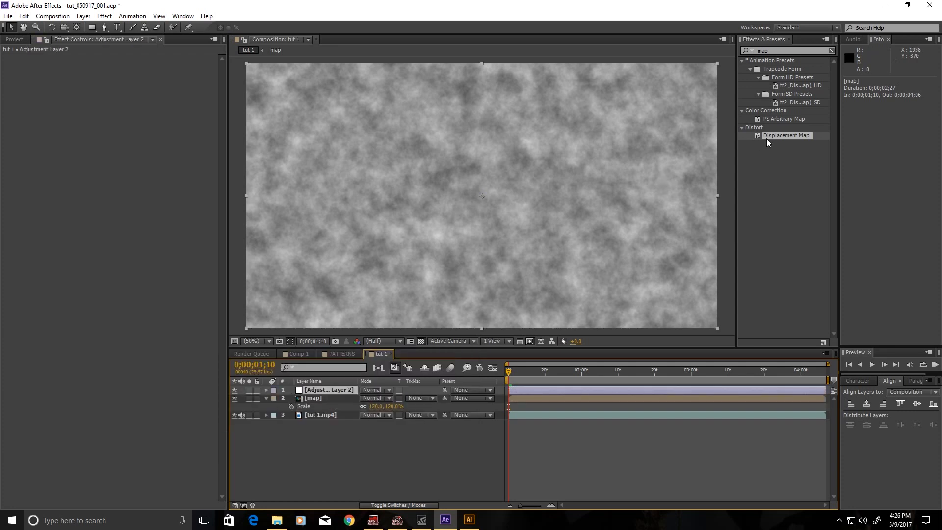
drag(767, 142, 595, 390)
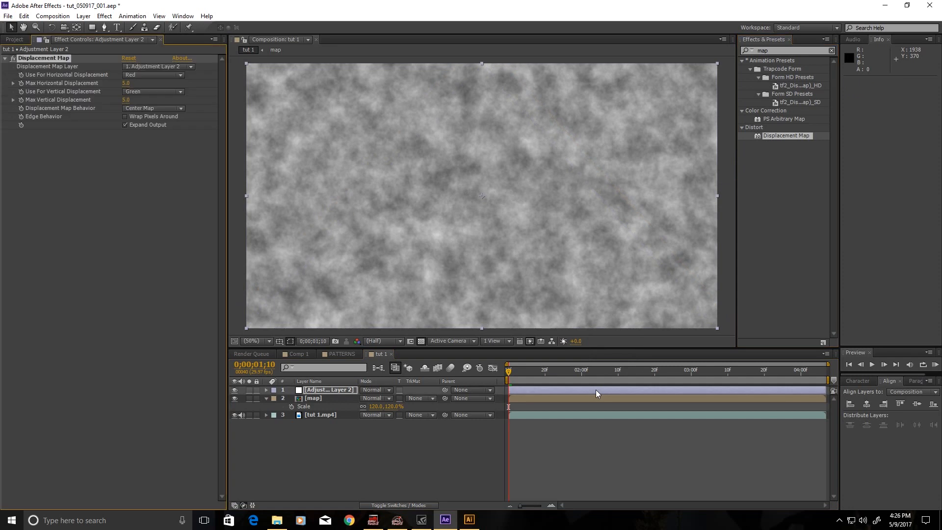
click(142, 73)
click(142, 66)
click(149, 104)
click(126, 84)
text(1)
key(Return)
Set the map layer to 20% opacity in Screen blend mode.
click(314, 399)
key(t)
click(368, 407)
text(20)
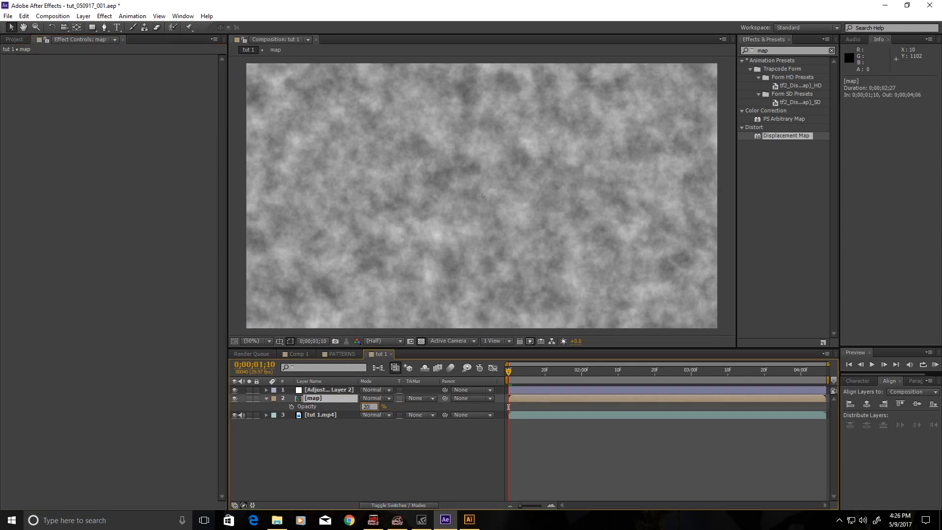
key(Return)
click(373, 398)
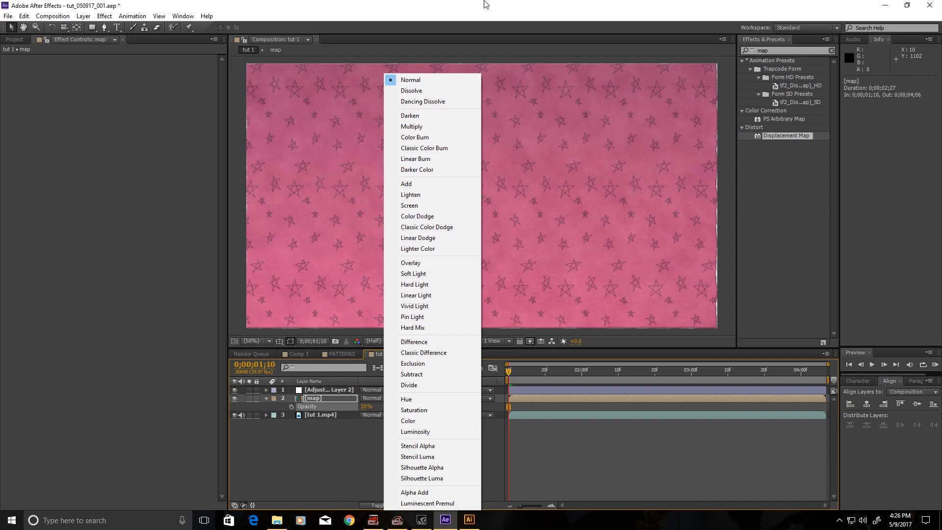
click(421, 206)
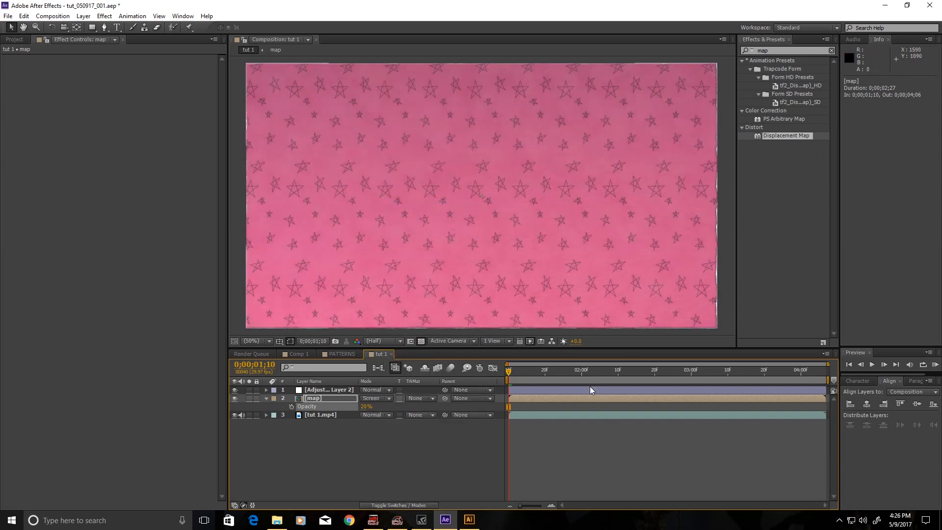
click(322, 414)
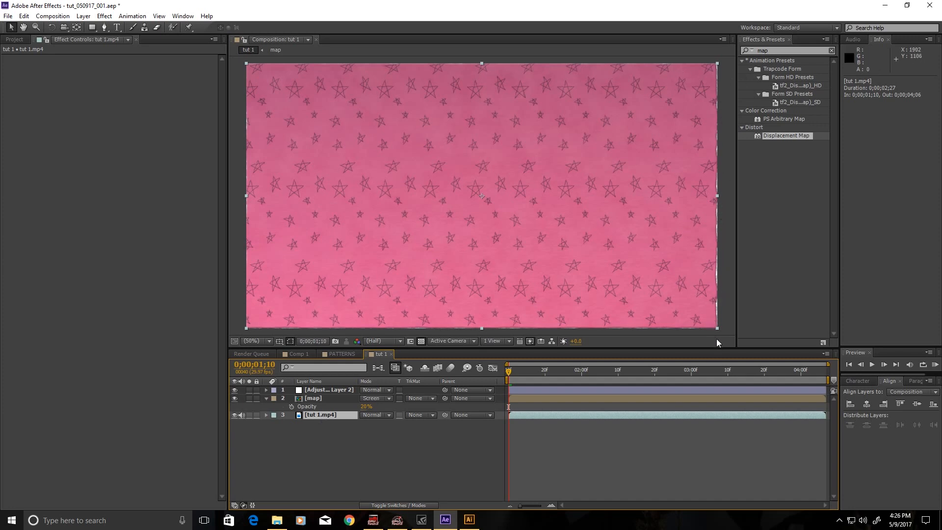
Duplicate the tut 1.mp4 layer and scale the copy to 110%.
key(t)
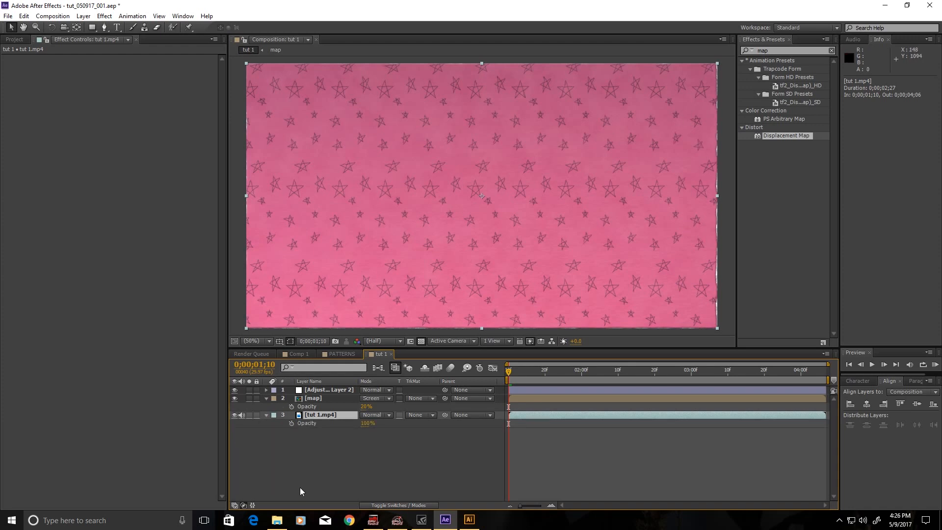
key(ctrl+d)
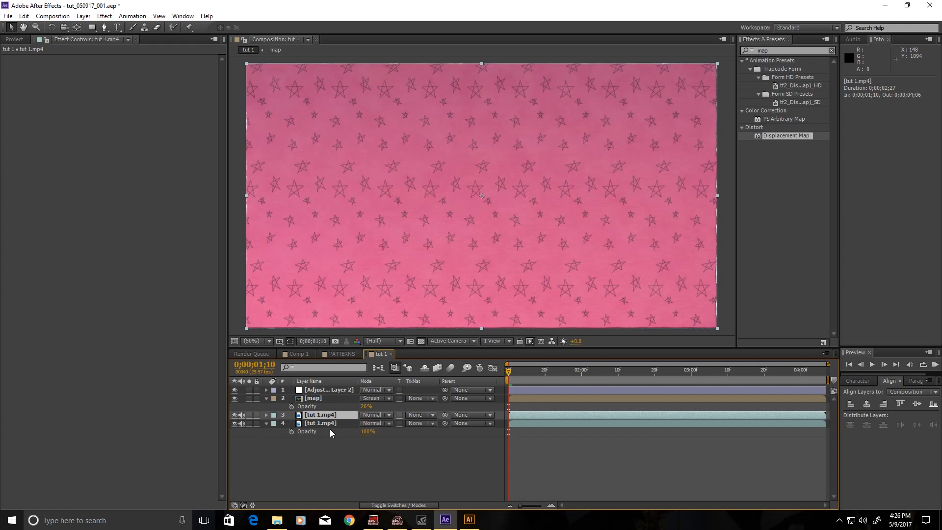
key(s)
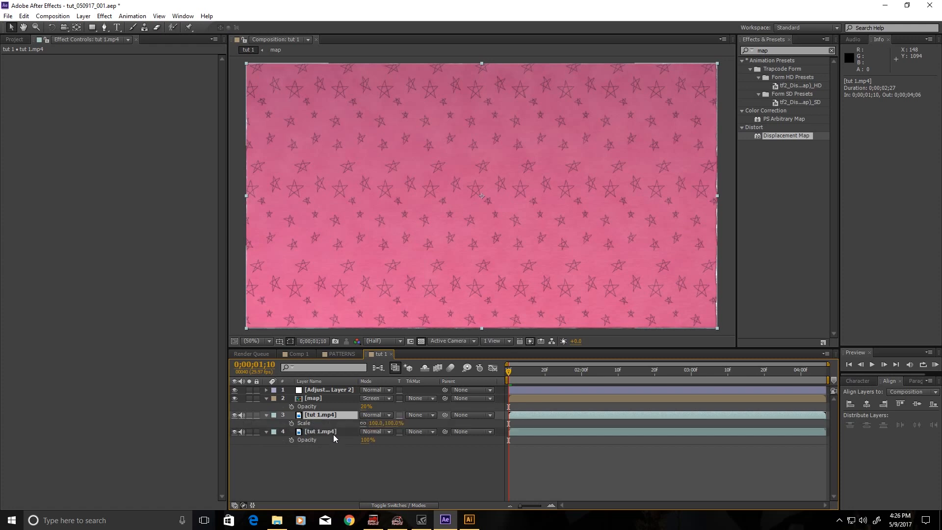
click(376, 423)
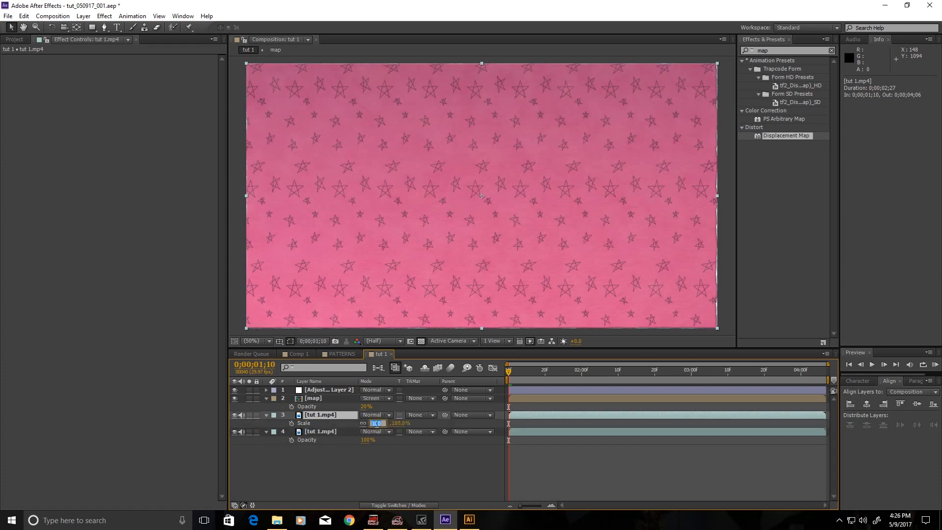
text(110)
key(Return)
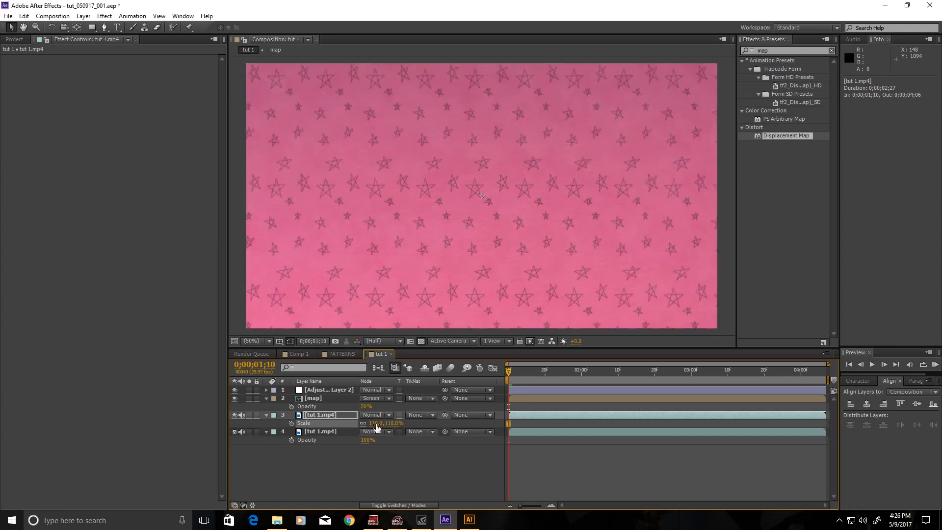
Move the 110% copy below the original and preview the wobbly STARS animation.
drag(316, 416, 310, 451)
mouse_move(516, 374)
mouse_down()
mouse_move(714, 367)
mouse_move(455, 358)
mouse_up()
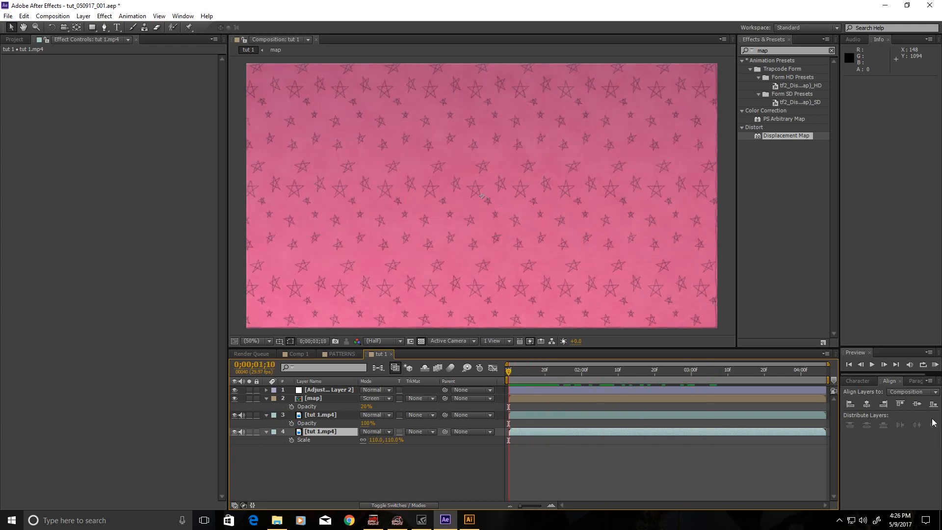
click(935, 365)
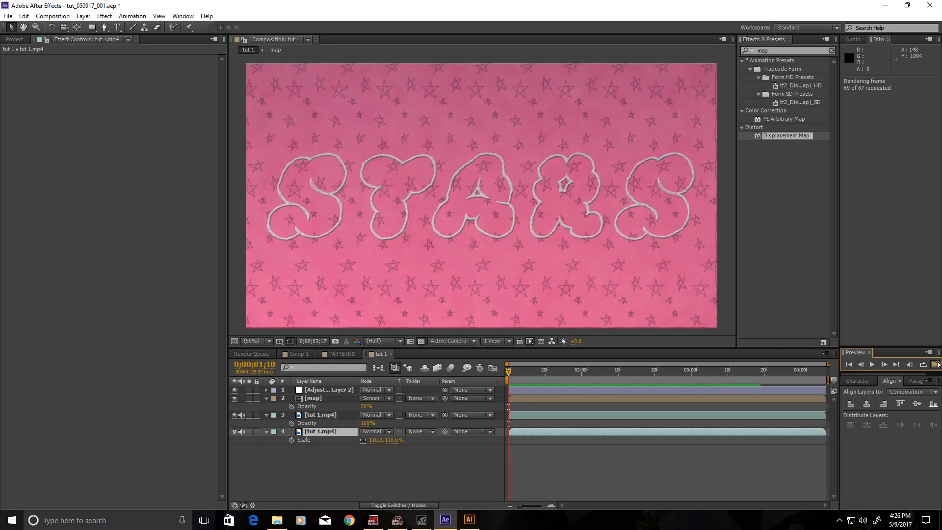